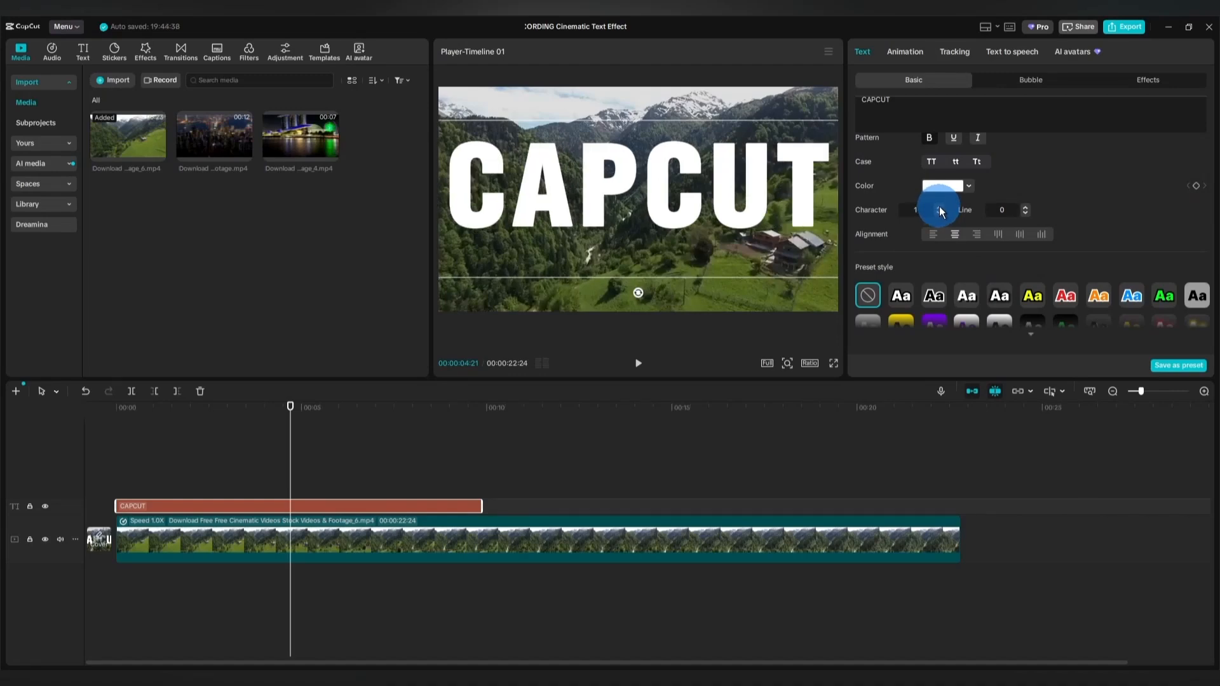
Set the CAPCUT title's character spacing to 2 and font size to 14, and centre it vertically in the frame.
{"action": "left_click", "coordinate": [940, 210]}
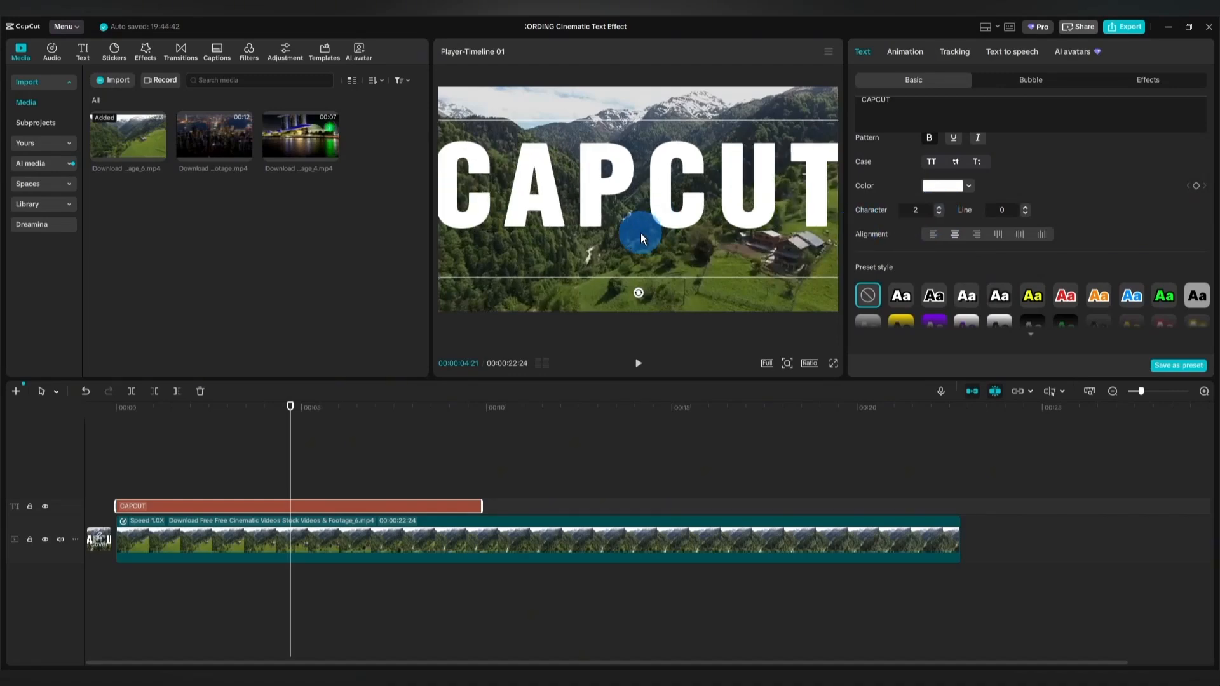
{"action": "scroll", "coordinate": [1205, 209], "scroll_direction": "up", "scroll_amount": 3}
{"action": "left_click", "coordinate": [1201, 203]}
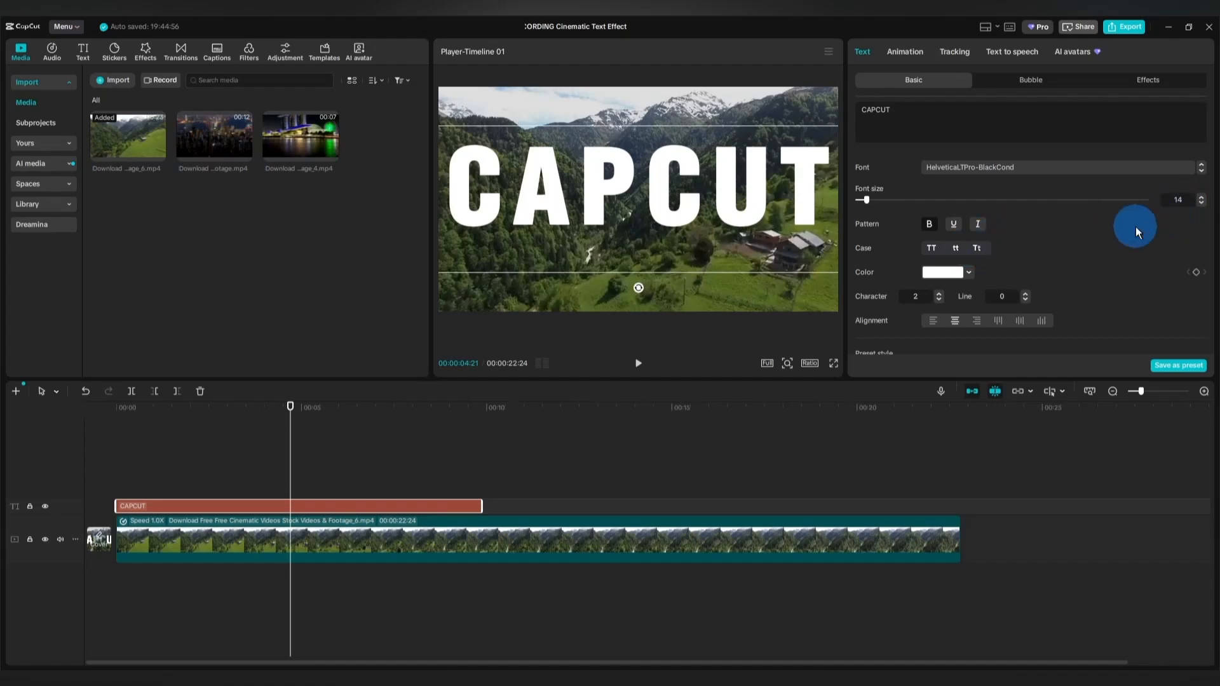
{"action": "left_click_drag", "start_coordinate": [631, 183], "coordinate": [632, 204]}
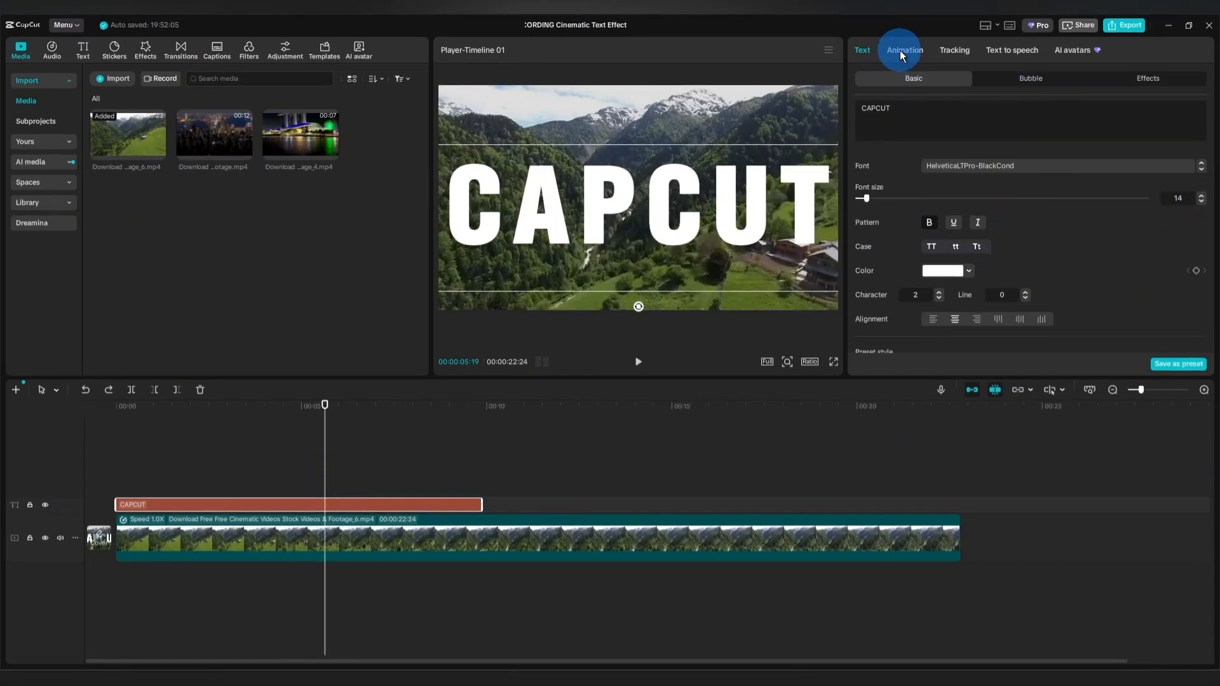
Apply the blur-right entrance animation to the CAPCUT title with a duration of 2.1 s.
{"action": "left_click", "coordinate": [901, 49]}
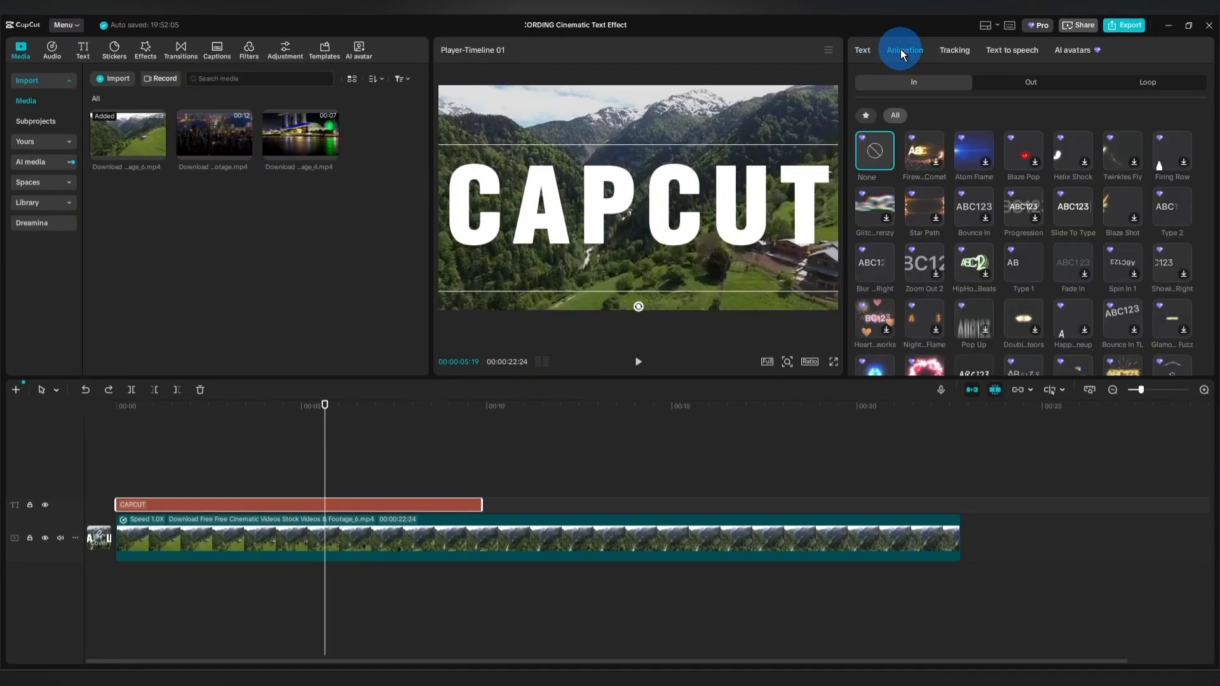
{"action": "left_click", "coordinate": [872, 264]}
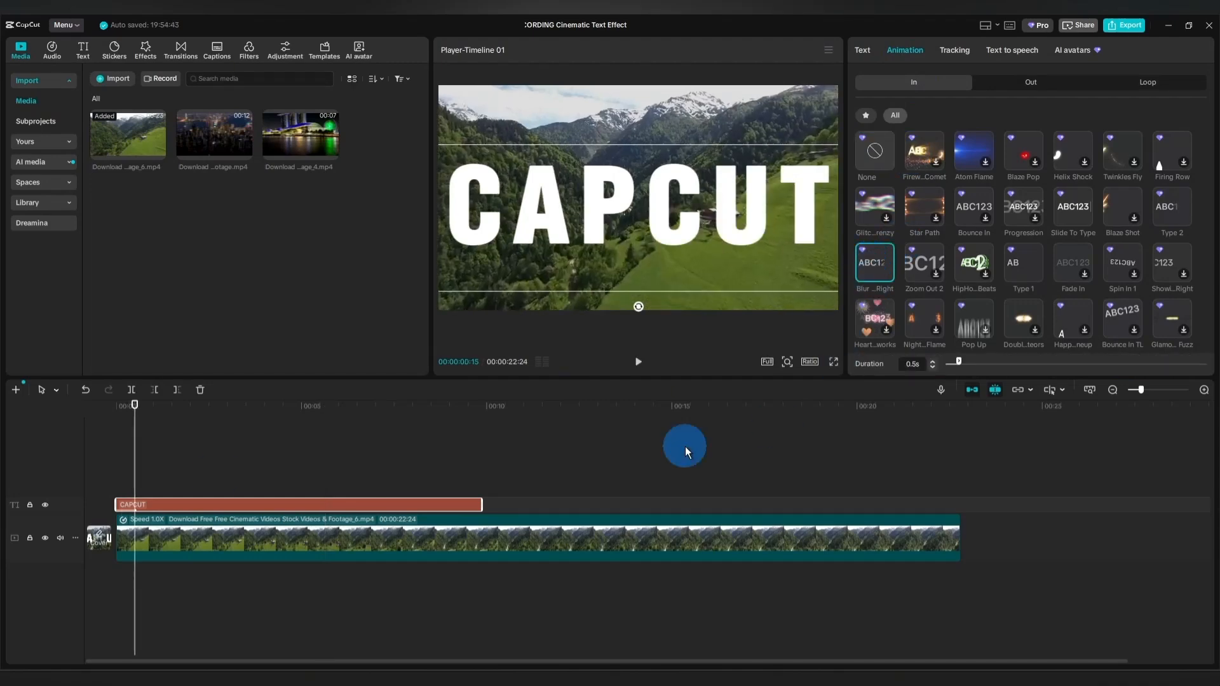
{"action": "left_click", "coordinate": [111, 469]}
{"action": "left_click", "coordinate": [638, 361]}
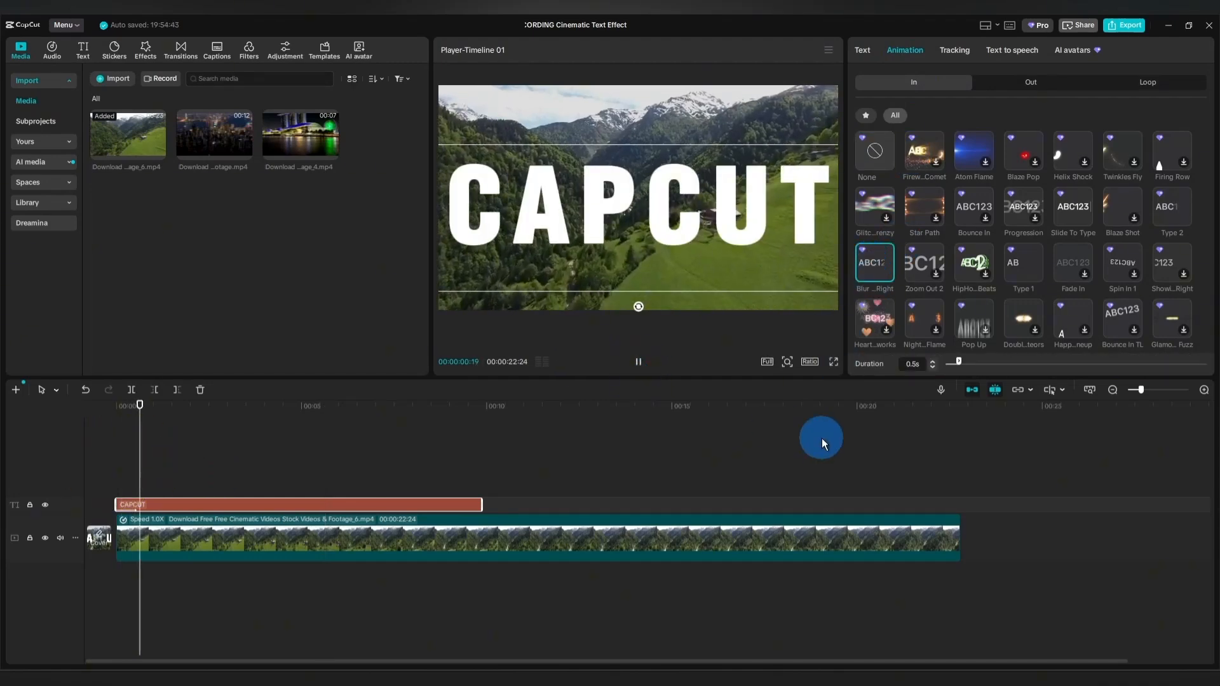
{"action": "key", "text": "space"}
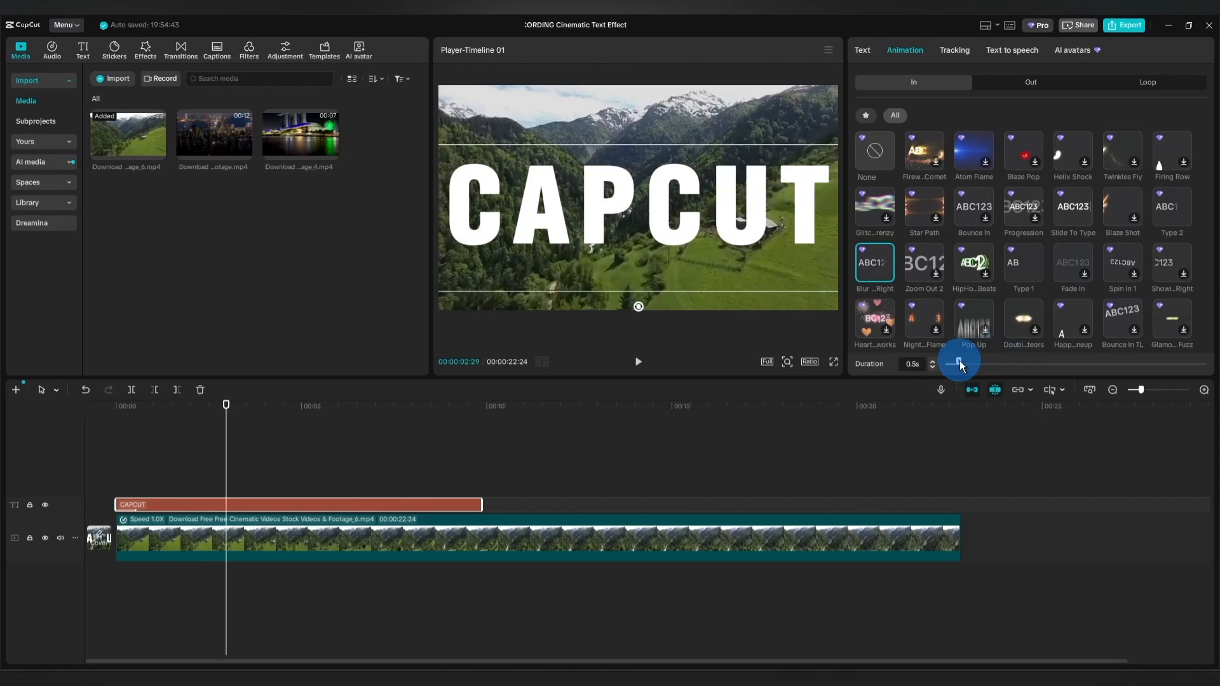
{"action": "left_click_drag", "start_coordinate": [959, 360], "coordinate": [1002, 361]}
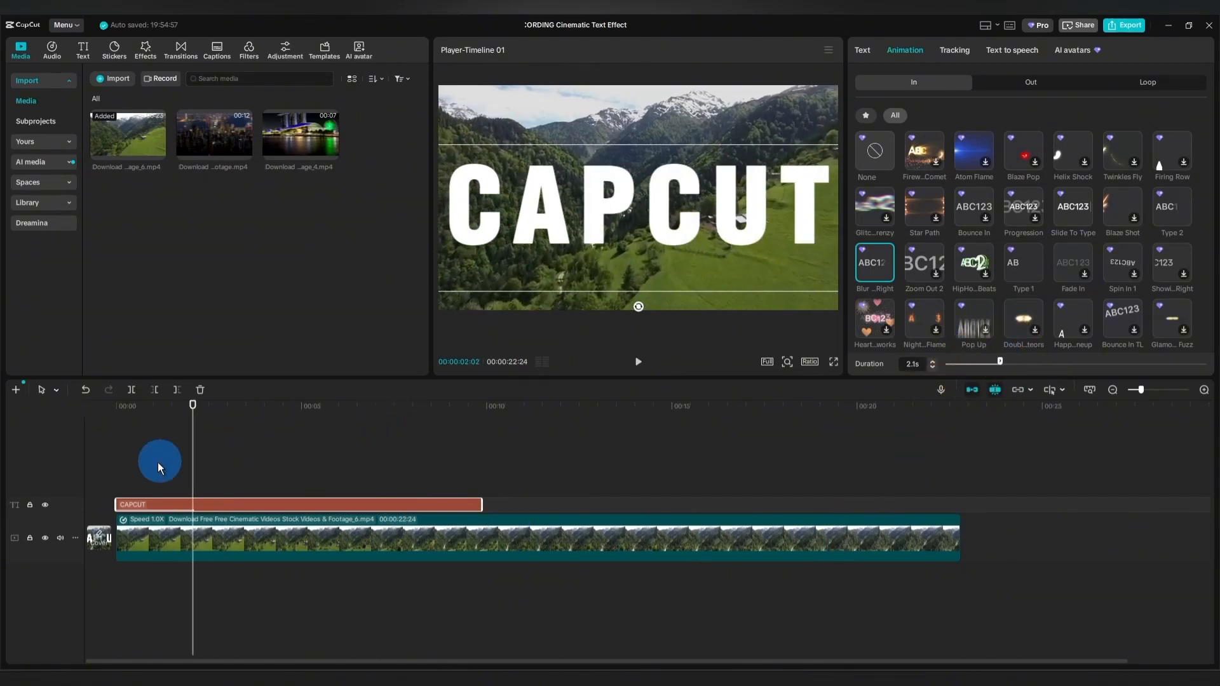
Turn the CAPCUT title into a compound clip and stack two duplicates of it on the tracks above.
{"action": "right_click", "coordinate": [219, 502]}
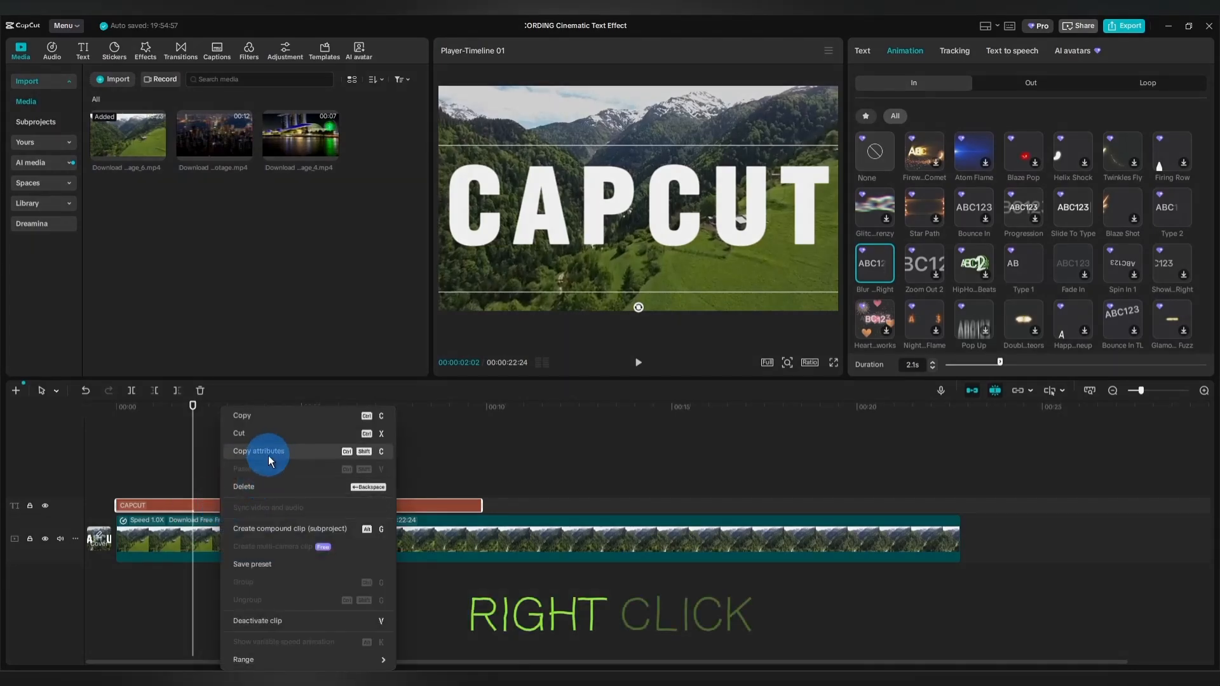
{"action": "left_click", "coordinate": [265, 529]}
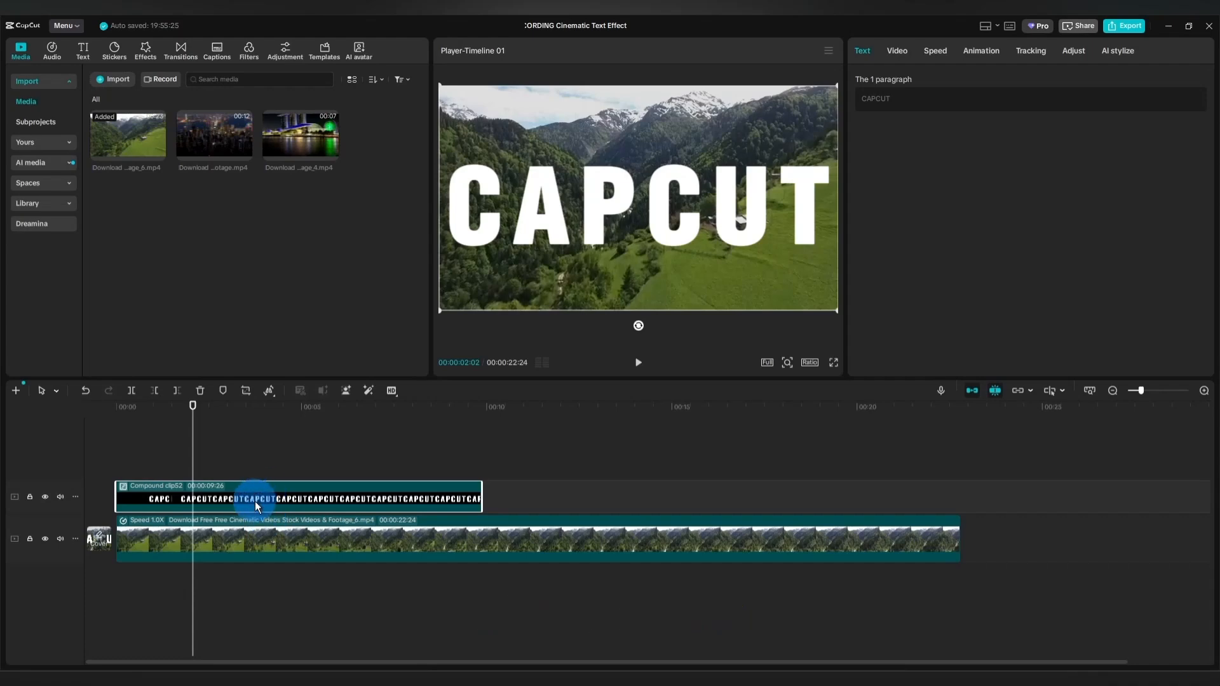
{"action": "left_click_drag", "start_coordinate": [254, 501], "coordinate": [266, 434]}
{"action": "left_click", "coordinate": [266, 433]}
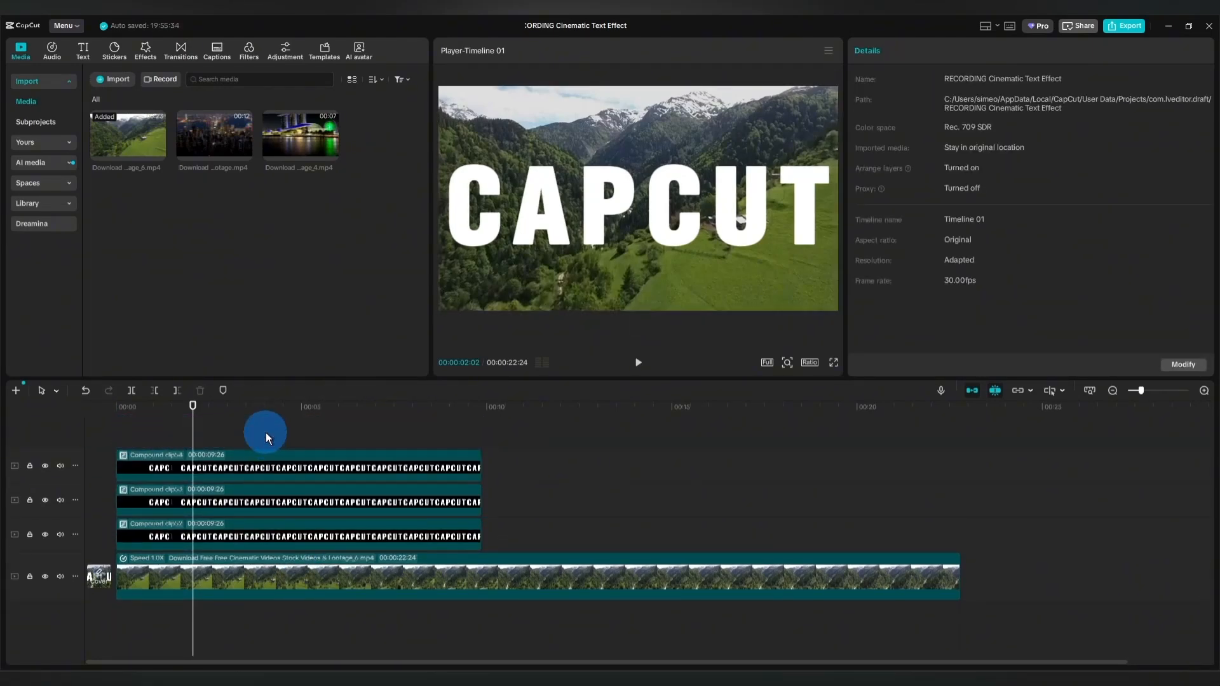
Hide the two upper text tracks and set the lowest compound clip's blend mode to Overlay.
{"action": "left_click", "coordinate": [44, 466]}
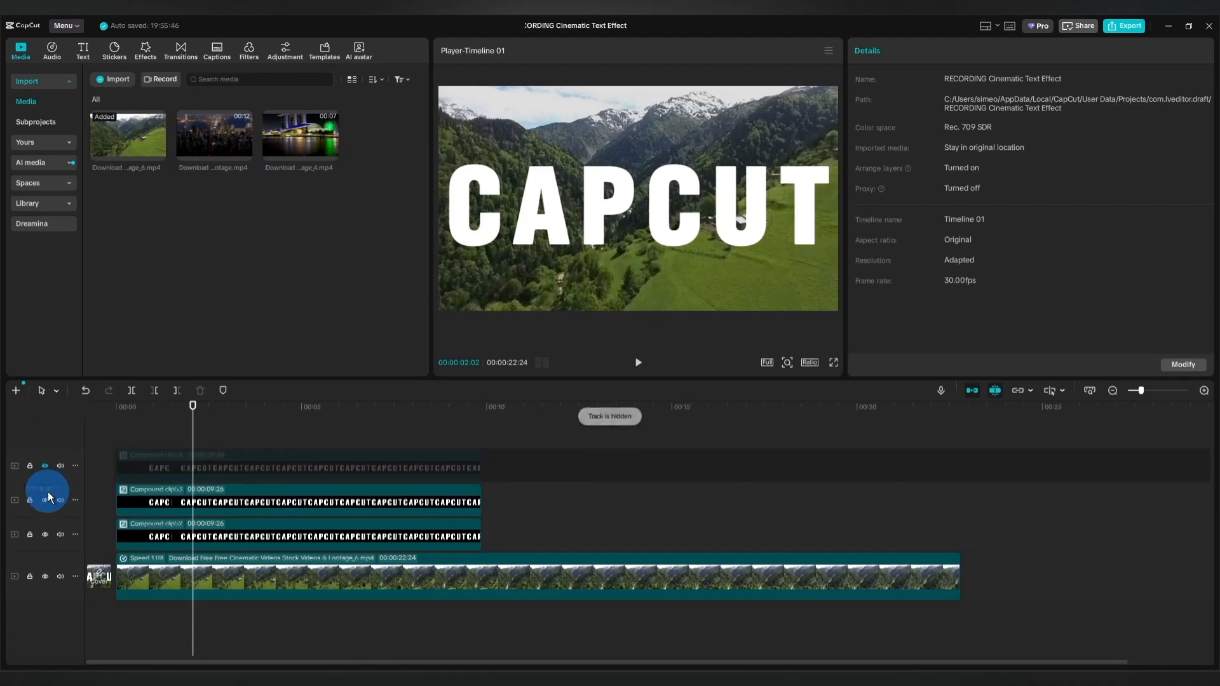
{"action": "left_click", "coordinate": [44, 500]}
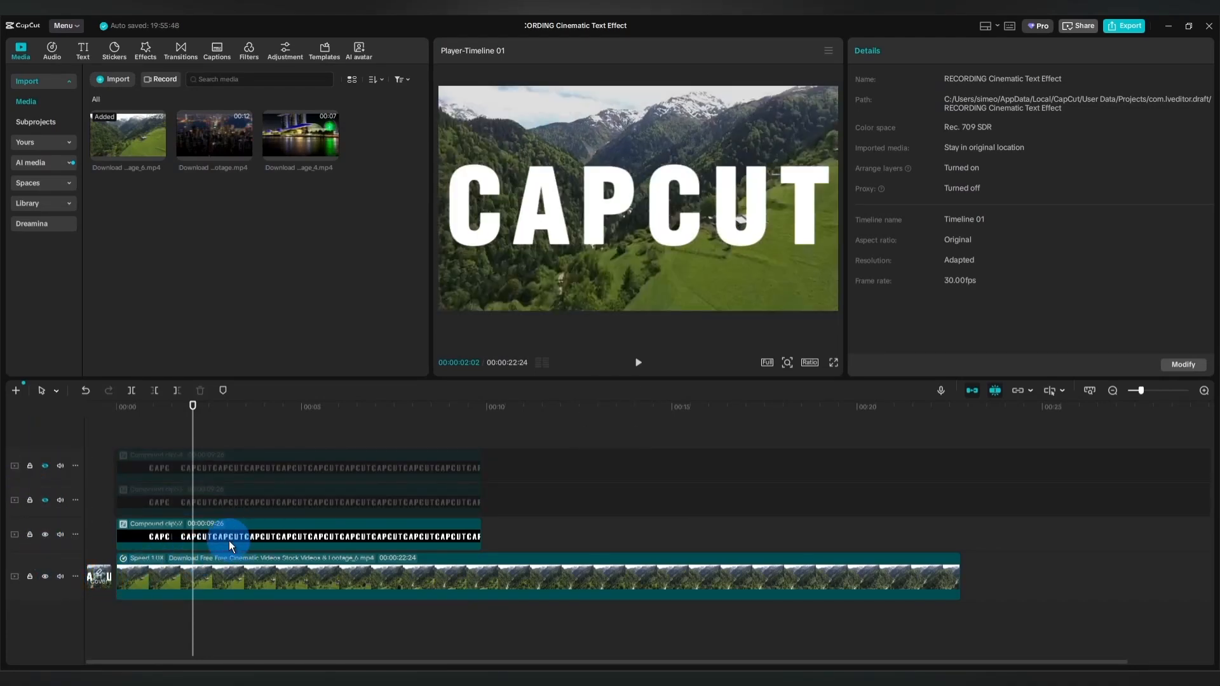
{"action": "left_click", "coordinate": [227, 540]}
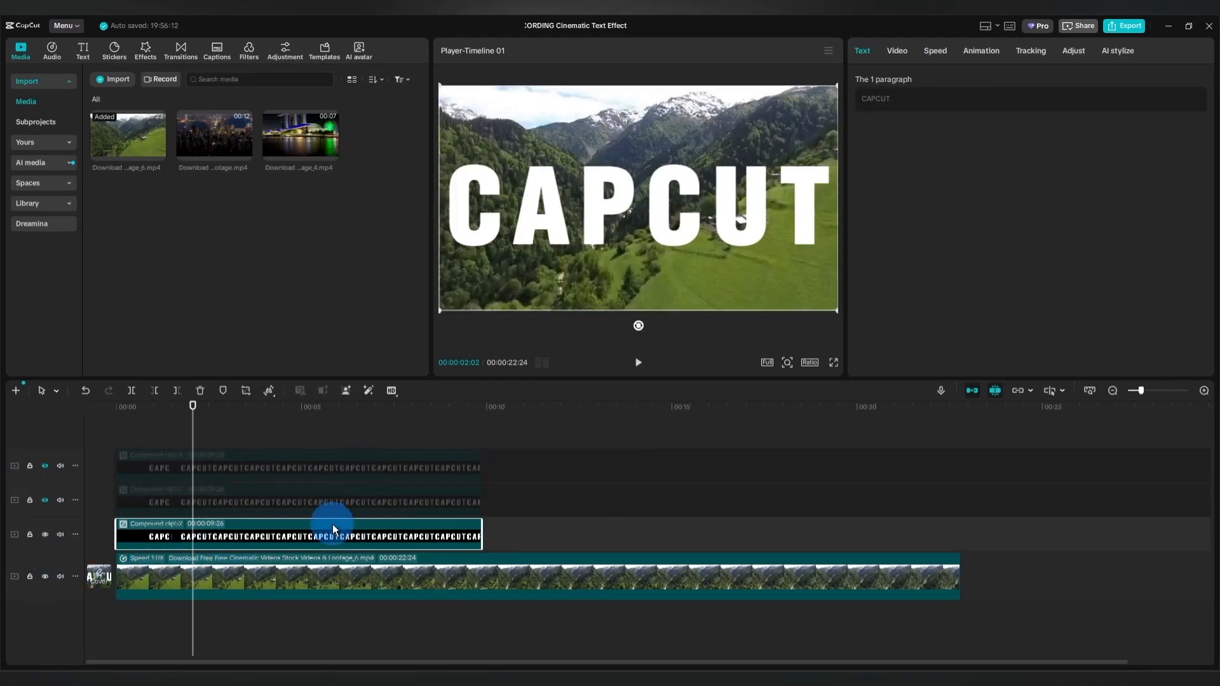
{"action": "left_click", "coordinate": [896, 50]}
{"action": "left_click", "coordinate": [948, 300]}
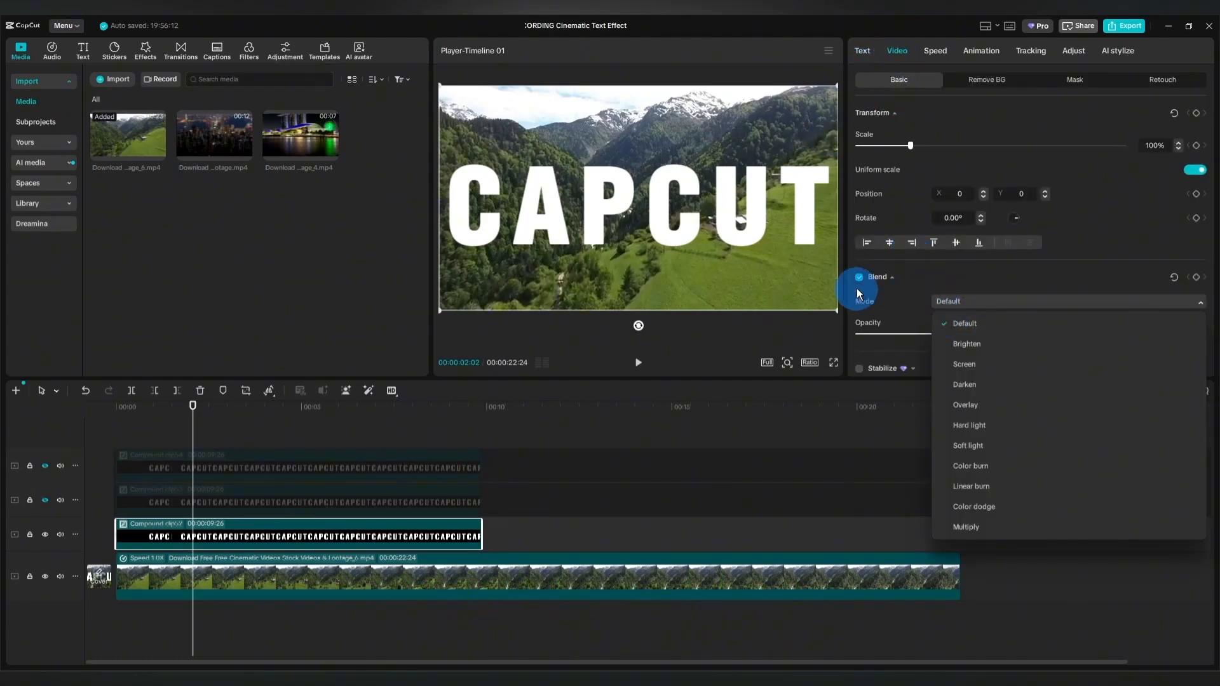
{"action": "left_click", "coordinate": [985, 405]}
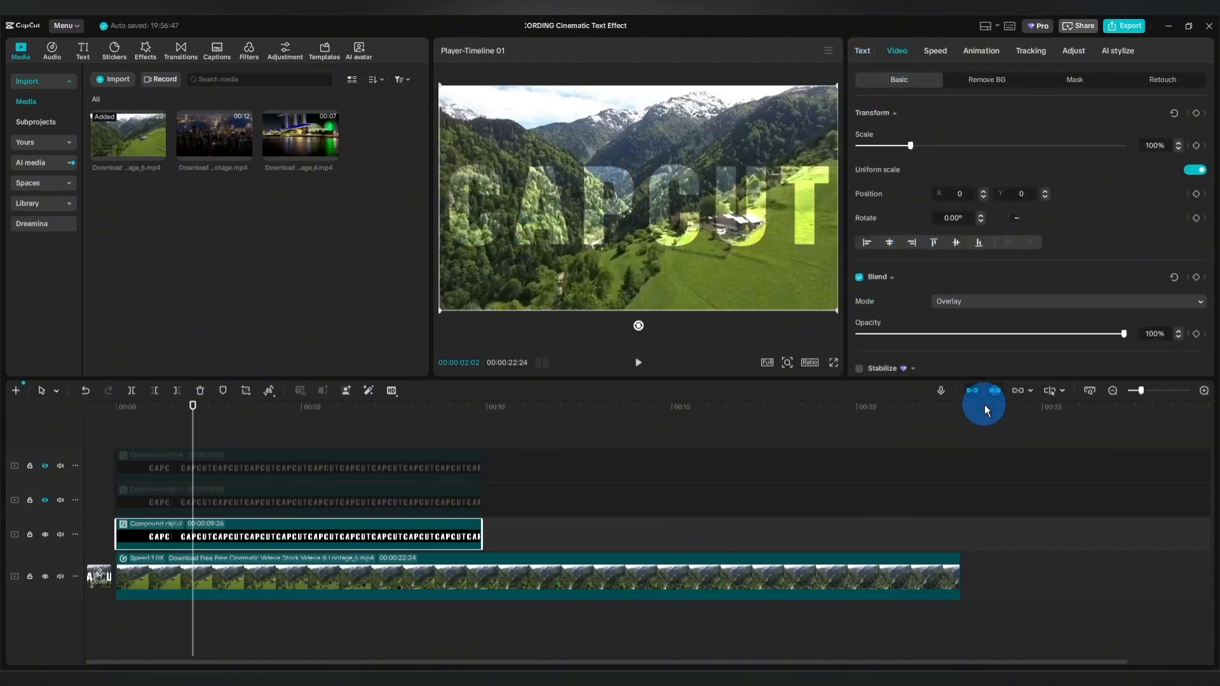
Reduce the valley background video's opacity to 87%.
{"action": "left_click", "coordinate": [581, 579]}
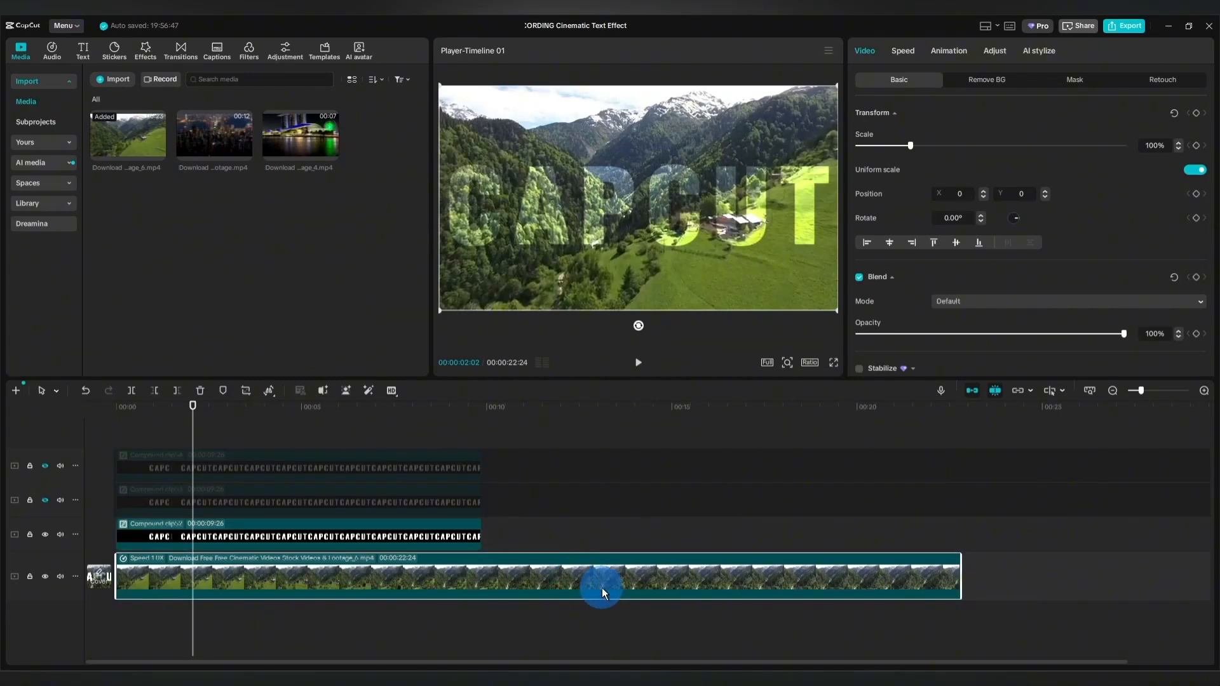
{"action": "left_click_drag", "start_coordinate": [1131, 340], "coordinate": [1081, 348]}
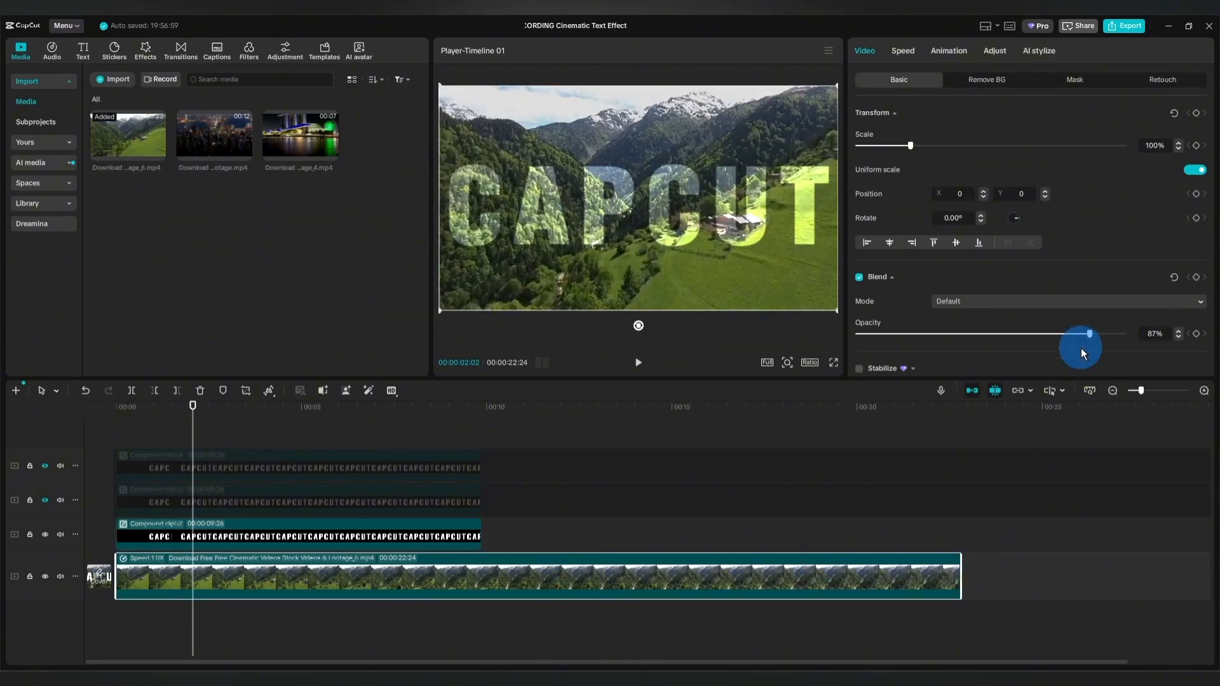
{"action": "mouse_move", "coordinate": [261, 639]}
{"action": "left_mouse_down"}
{"action": "mouse_move", "coordinate": [231, 620]}
{"action": "mouse_move", "coordinate": [123, 632]}
{"action": "mouse_move", "coordinate": [240, 638]}
{"action": "left_mouse_up"}
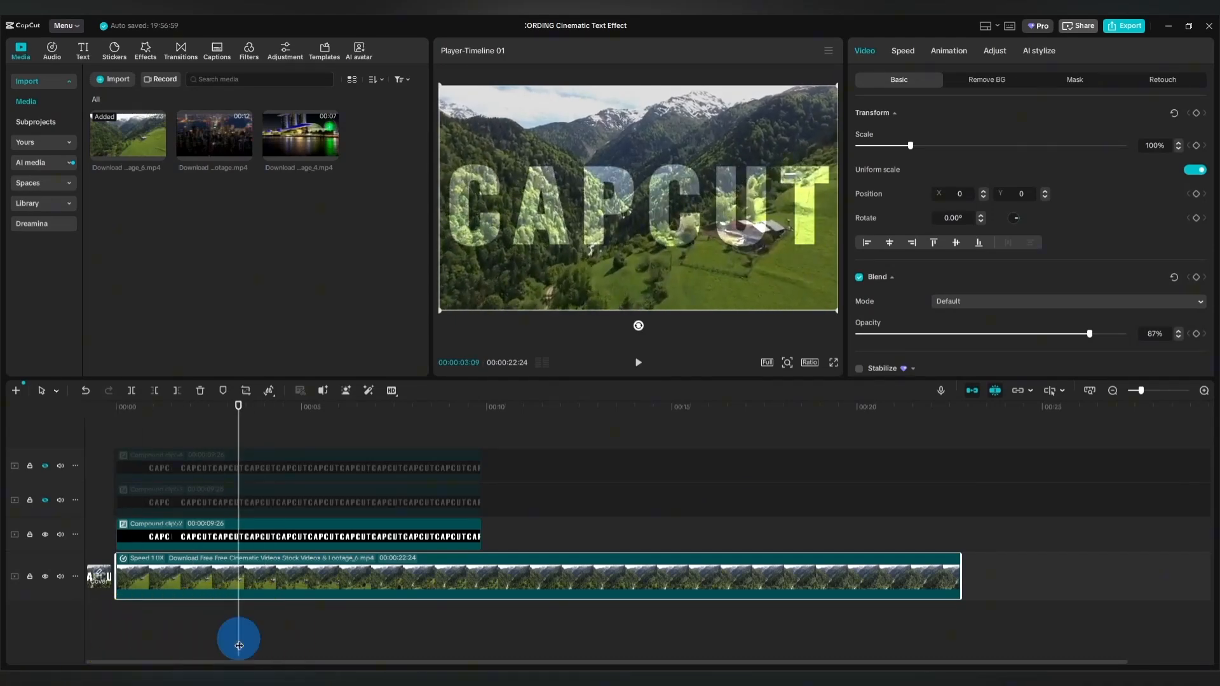
Add a Rectangle mask of 617 by 540 to the lowest compound clip, isolating the letters PC.
{"action": "left_click", "coordinate": [380, 525]}
{"action": "left_click", "coordinate": [898, 54]}
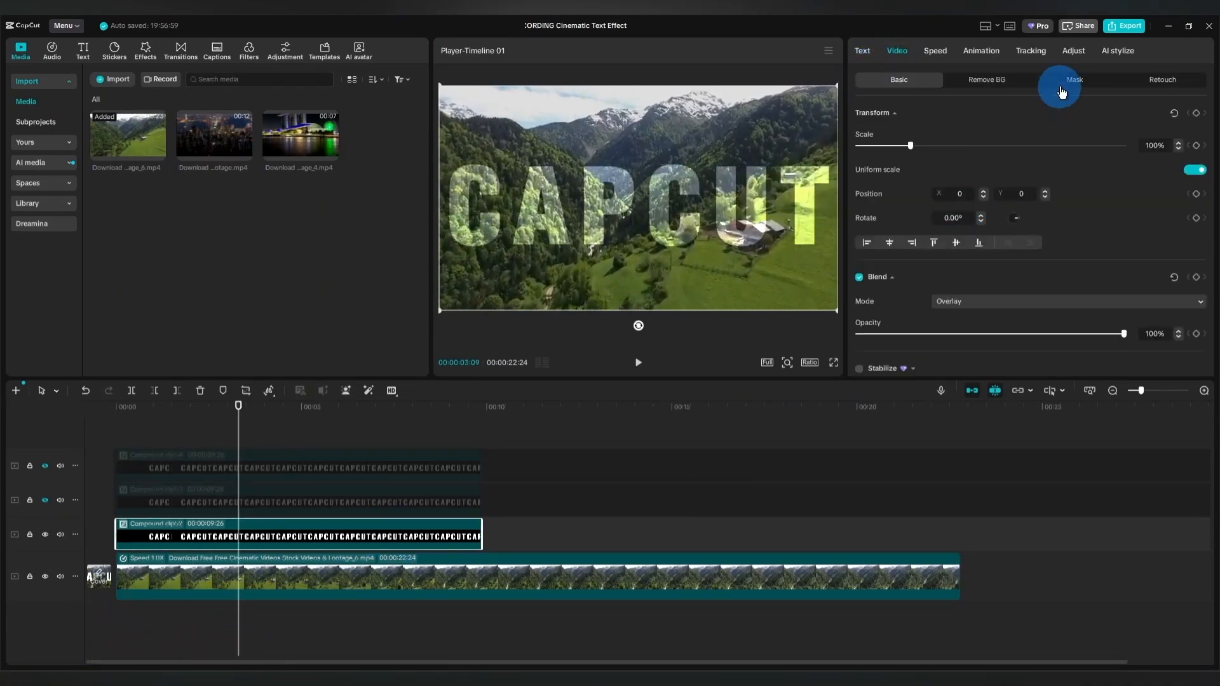
{"action": "left_click", "coordinate": [1074, 81]}
{"action": "left_click", "coordinate": [896, 135]}
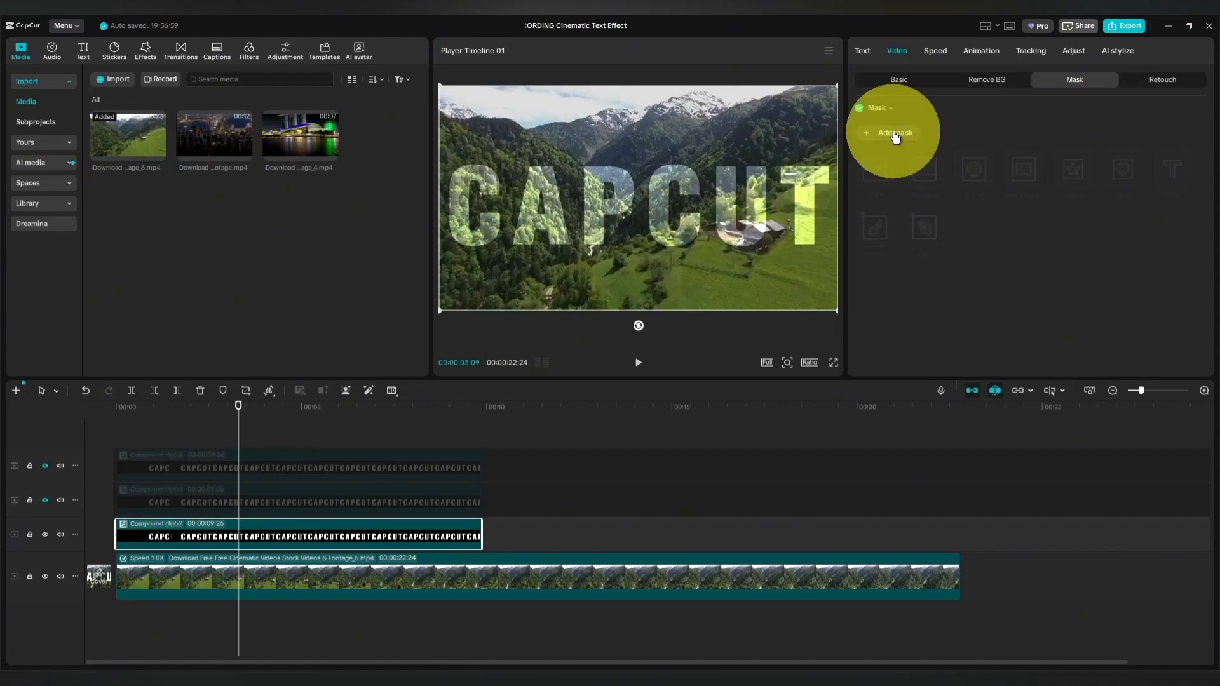
{"action": "left_click_drag", "start_coordinate": [685, 208], "coordinate": [704, 202]}
{"action": "left_click", "coordinate": [659, 300]}
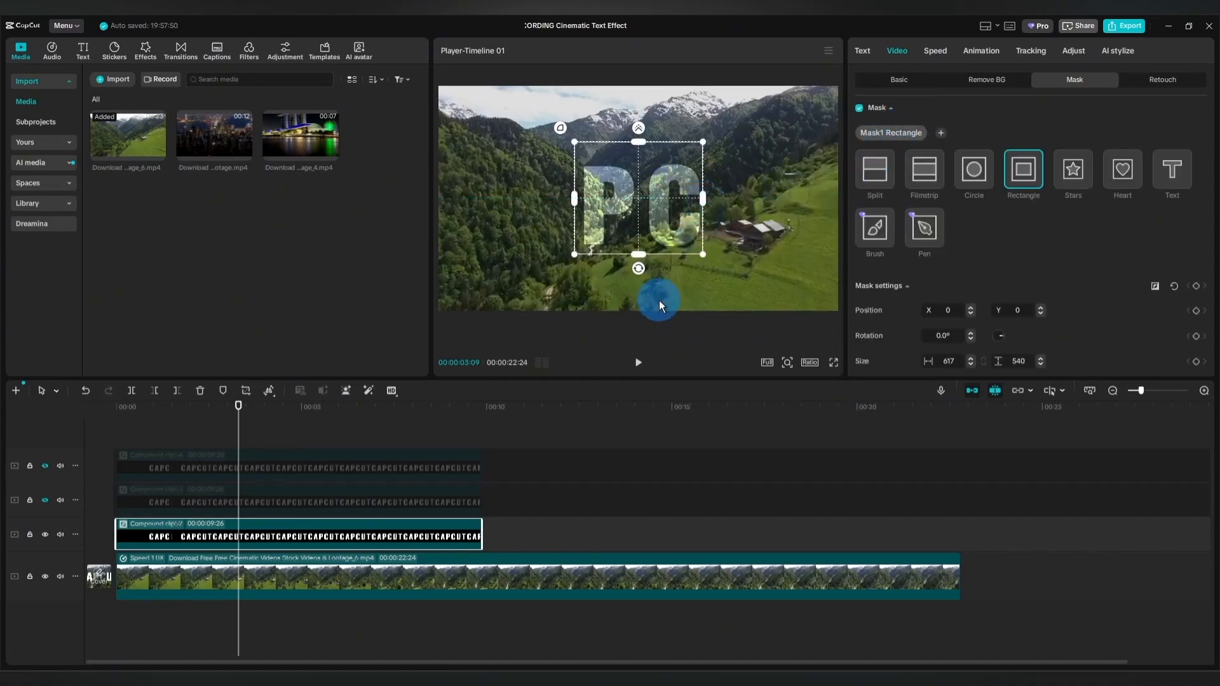
Unhide the middle compound clip and give it a Split mask rotated -90° at X -305, keeping only the letters CA.
{"action": "left_click", "coordinate": [337, 505]}
{"action": "left_click", "coordinate": [45, 500]}
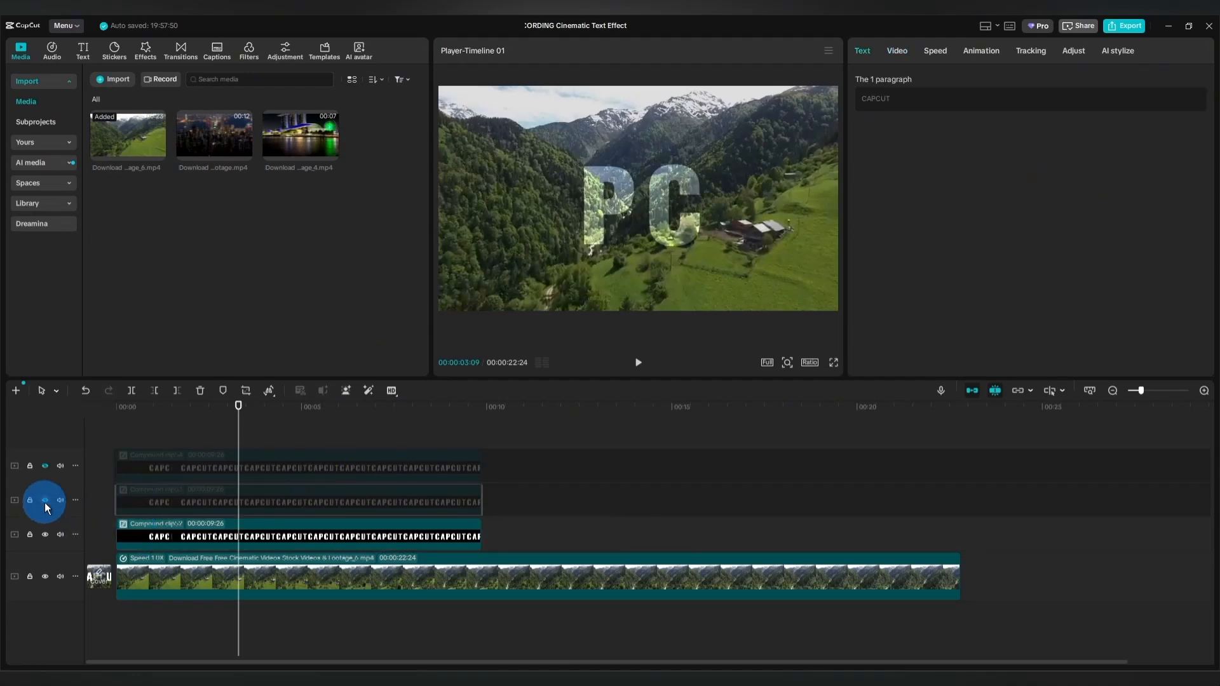
{"action": "left_click", "coordinate": [225, 504]}
{"action": "left_click", "coordinate": [896, 50]}
{"action": "left_click", "coordinate": [890, 134]}
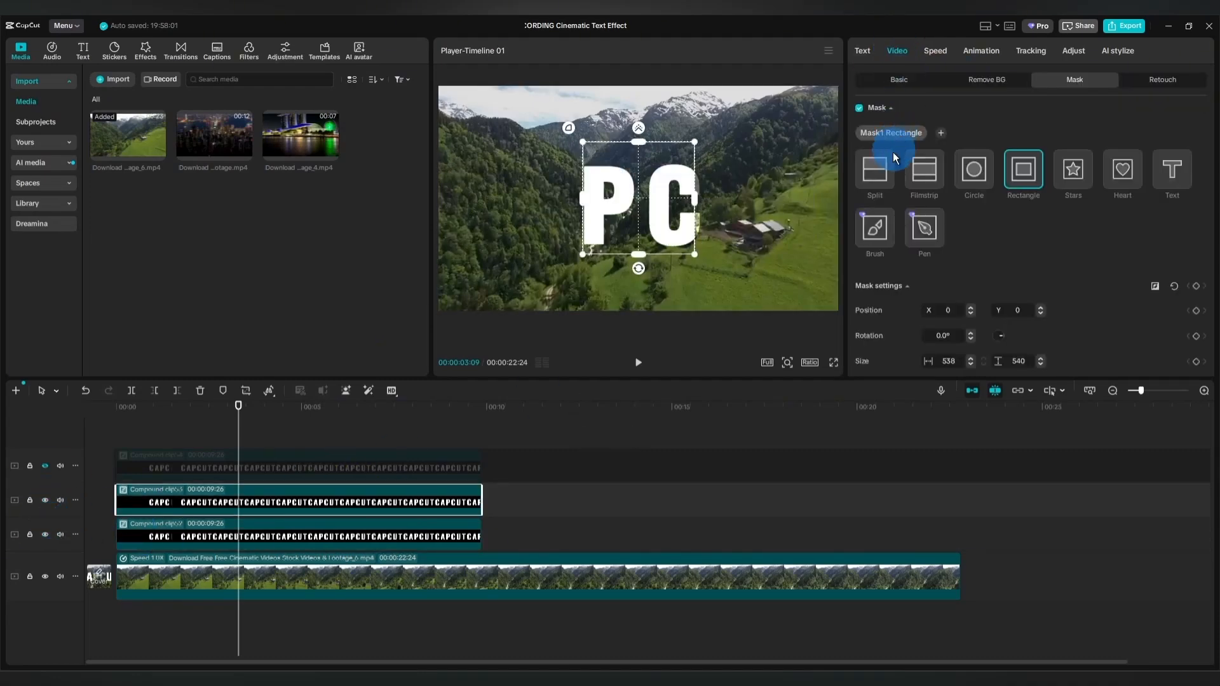
{"action": "left_click", "coordinate": [876, 169]}
{"action": "left_click_drag", "start_coordinate": [638, 211], "coordinate": [653, 204]}
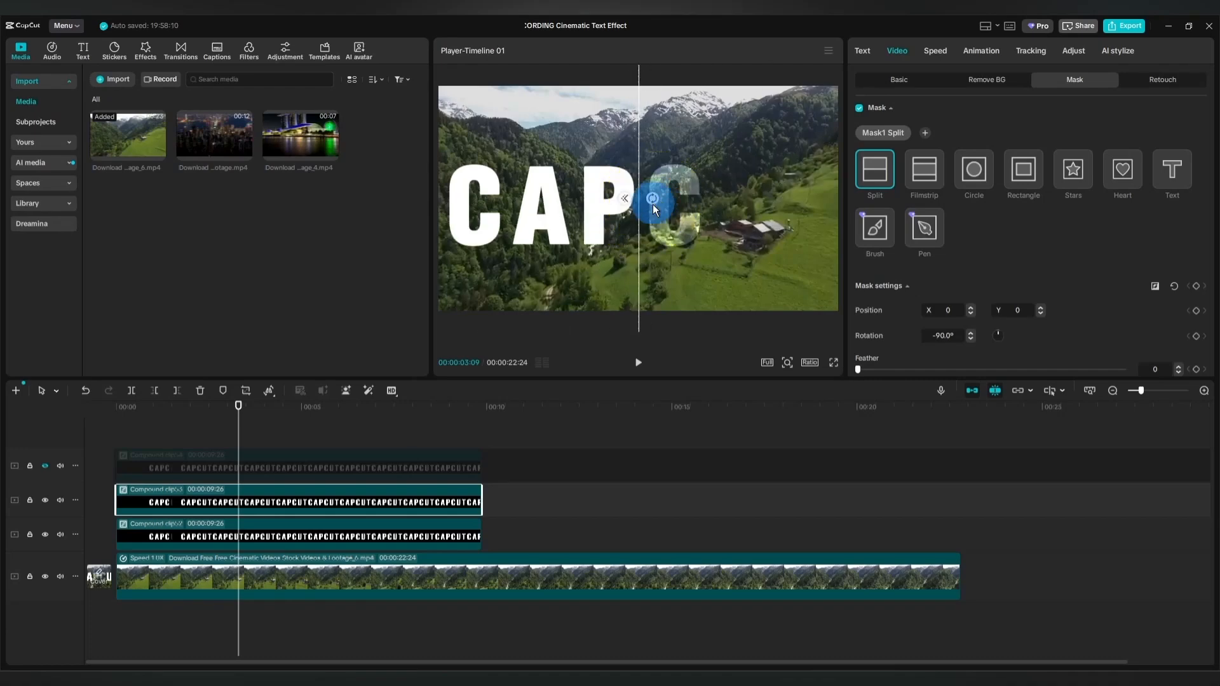
{"action": "left_click_drag", "start_coordinate": [638, 245], "coordinate": [574, 246]}
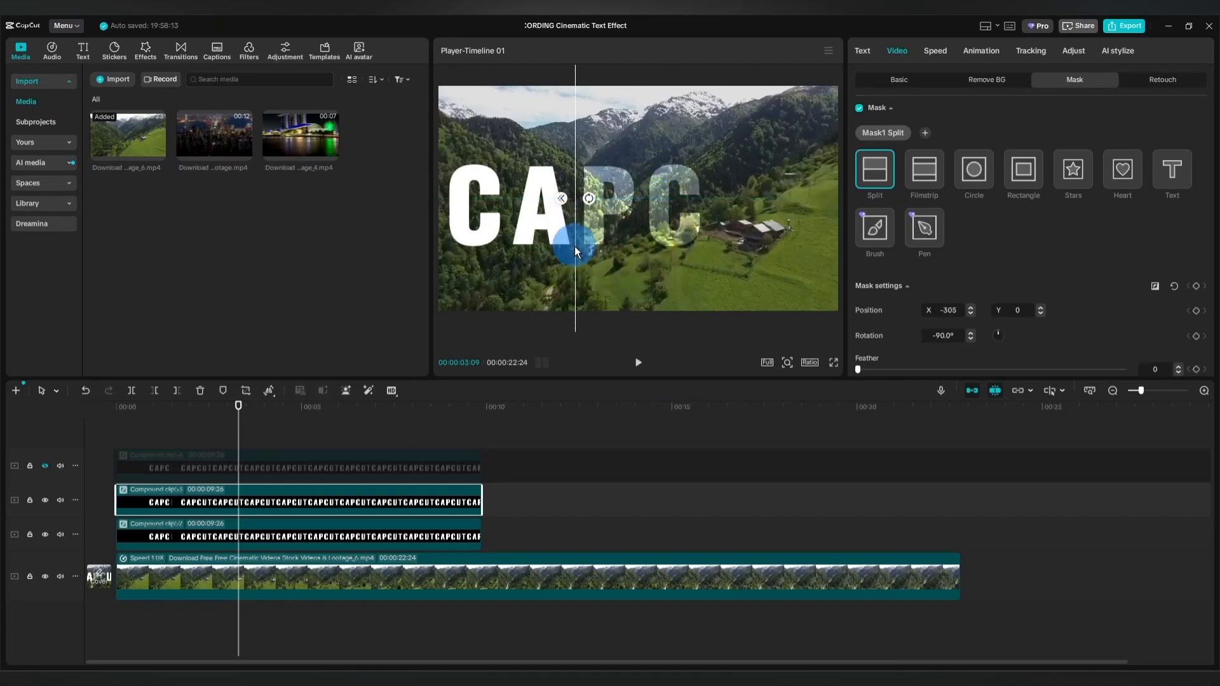
Unhide the top compound clip and give it a Split mask rotated 90° at X 329, keeping only the letters UT.
{"action": "left_click", "coordinate": [264, 470]}
{"action": "left_click", "coordinate": [47, 465]}
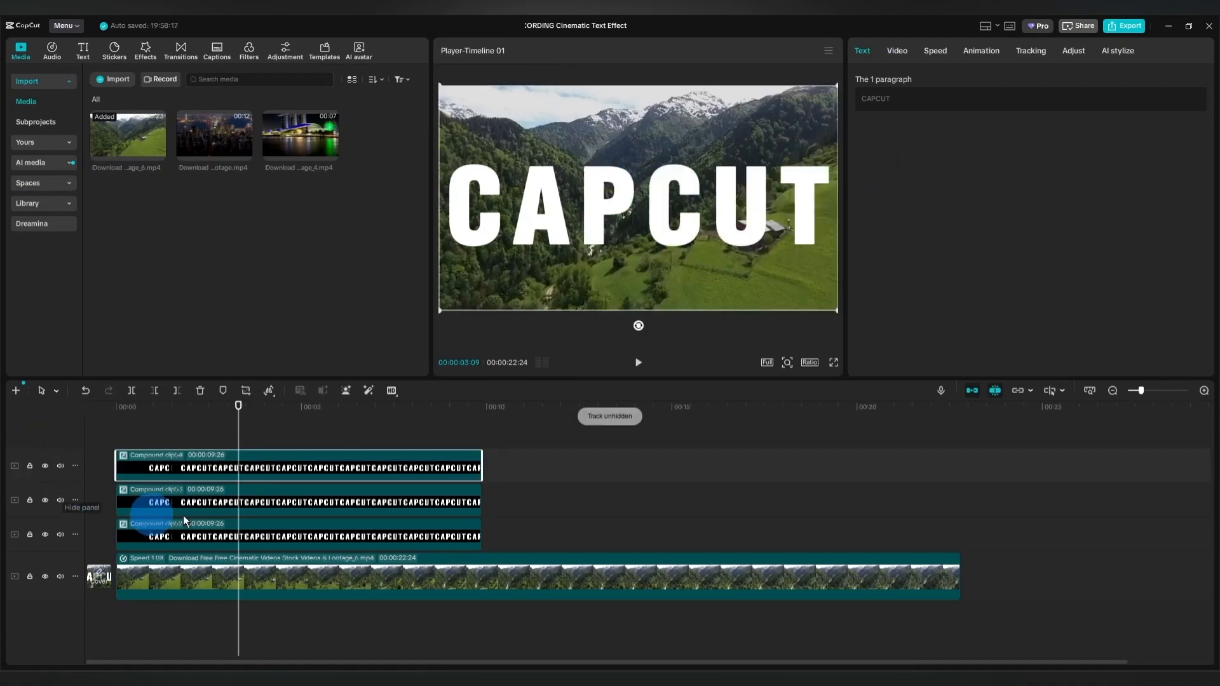
{"action": "left_click", "coordinate": [896, 50]}
{"action": "left_click", "coordinate": [901, 137]}
{"action": "left_click", "coordinate": [878, 169]}
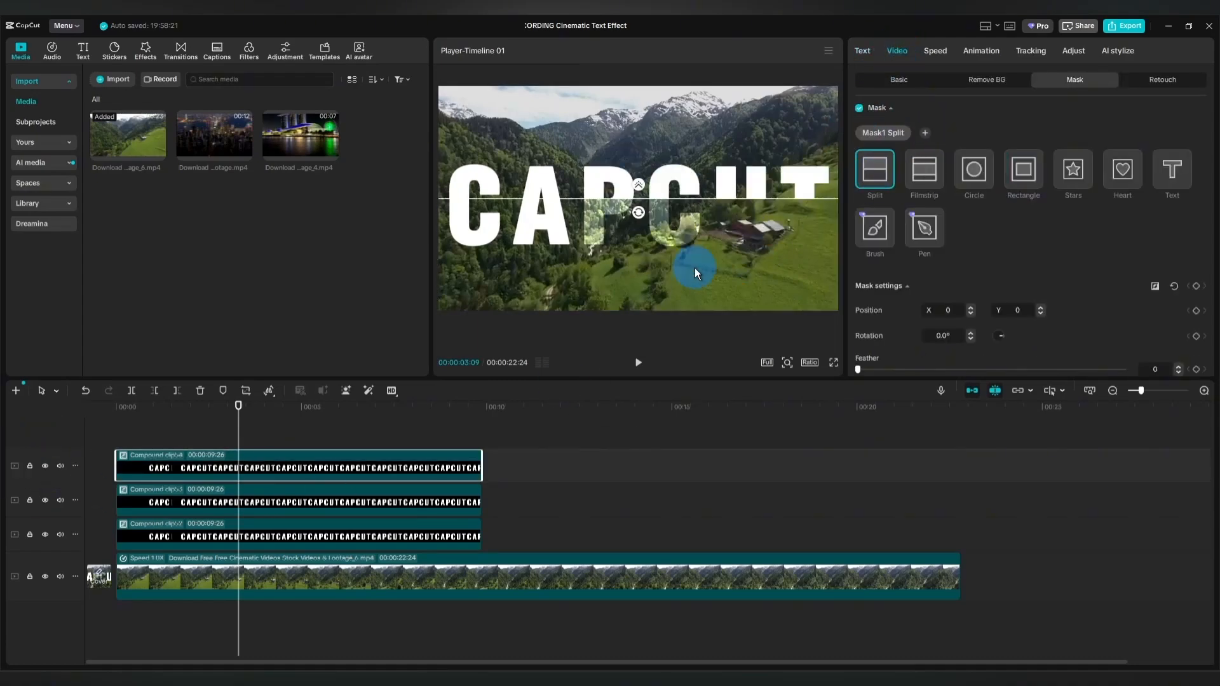
{"action": "left_click_drag", "start_coordinate": [638, 212], "coordinate": [706, 264]}
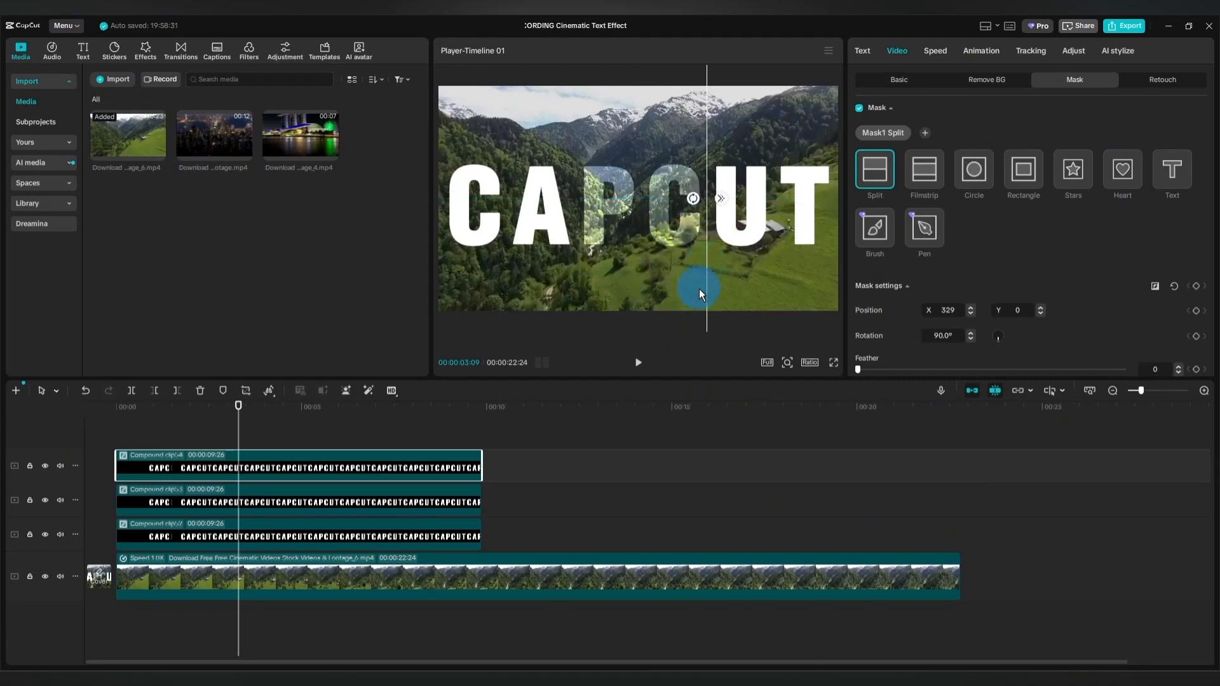
Play the timeline from the beginning to preview the masked title.
{"action": "left_click", "coordinate": [512, 506]}
{"action": "left_click_drag", "start_coordinate": [513, 475], "coordinate": [109, 495]}
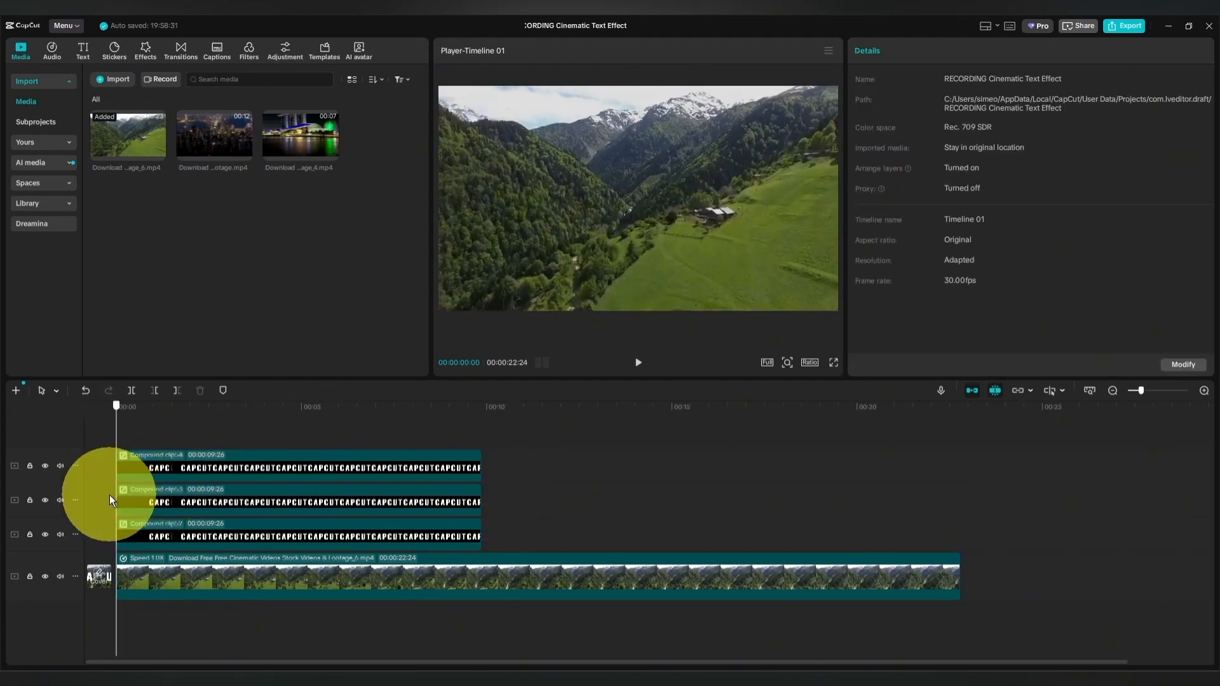
{"action": "key", "text": "space"}
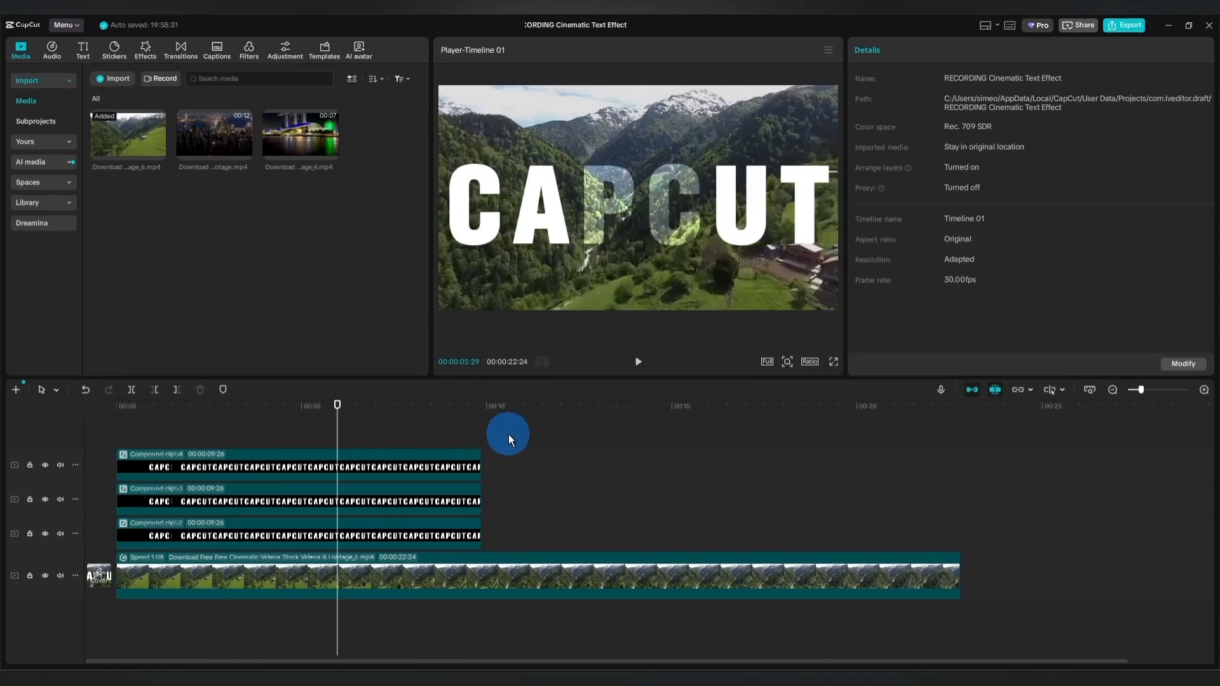
Trim the ends of all three compound text clips to the 5-second mark.
{"action": "left_click_drag", "start_coordinate": [509, 433], "coordinate": [473, 545]}
{"action": "left_click_drag", "start_coordinate": [337, 428], "coordinate": [302, 429]}
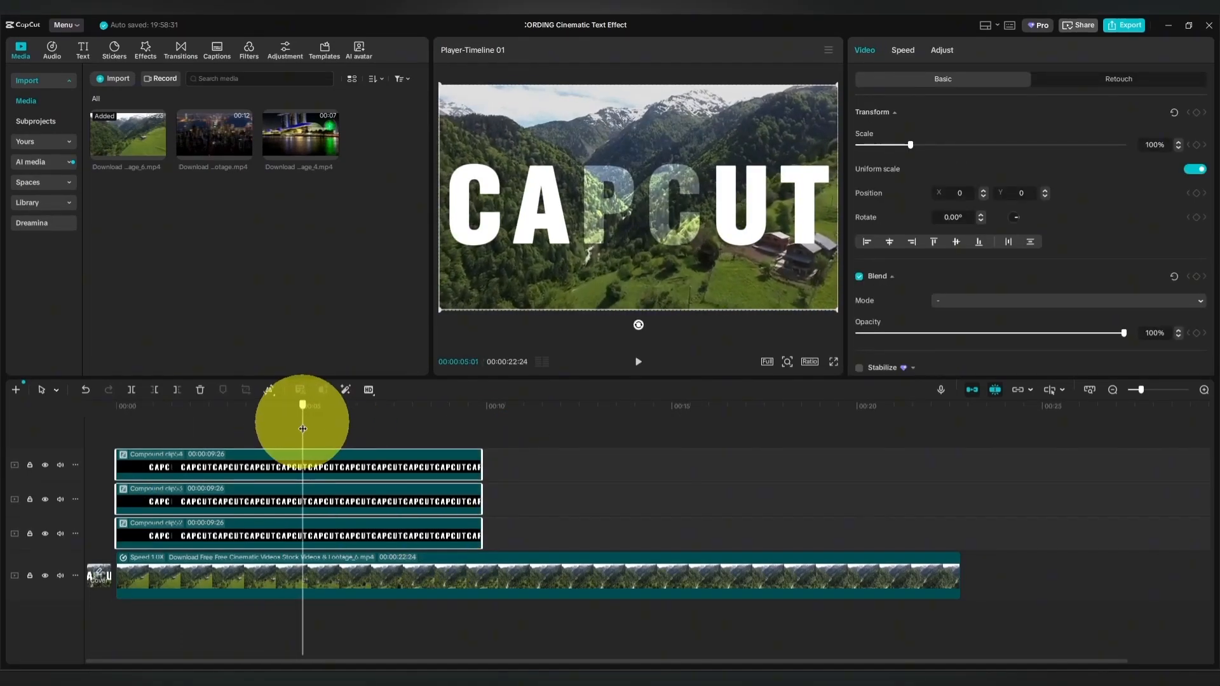
{"action": "left_click", "coordinate": [176, 389]}
Set the valley background video's duration to 5.0 s through its speed settings and play the result.
{"action": "left_click", "coordinate": [320, 571]}
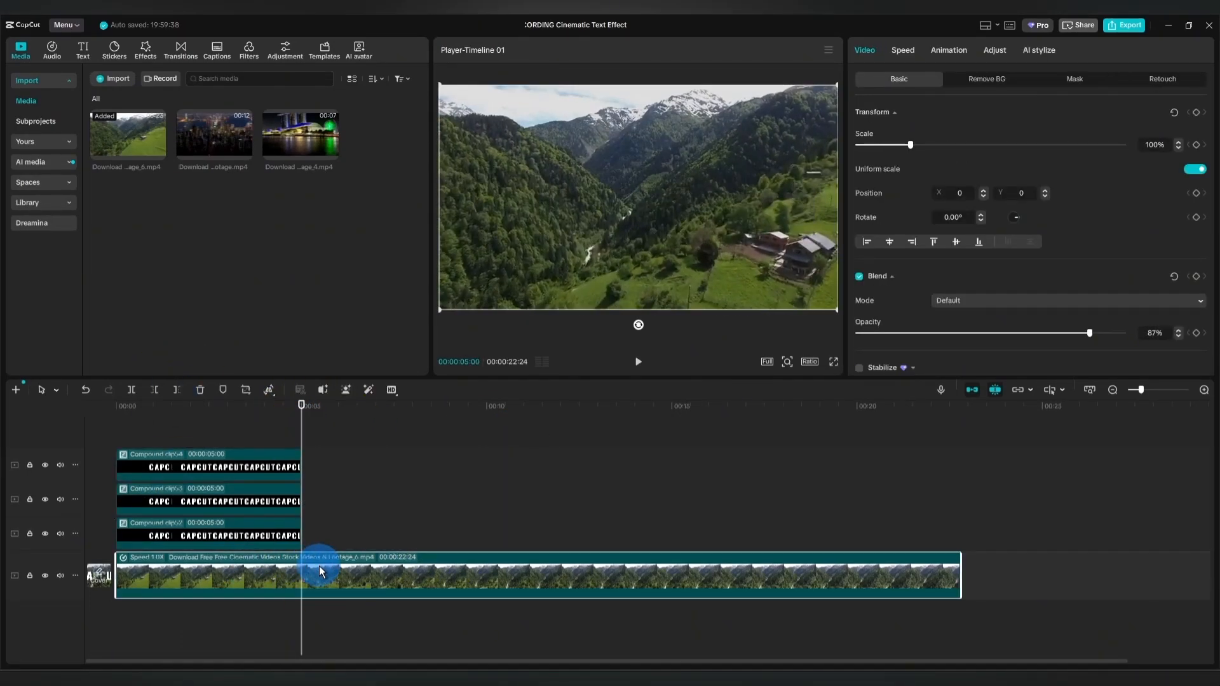
{"action": "left_click", "coordinate": [903, 50]}
{"action": "left_click", "coordinate": [1135, 166]}
{"action": "type", "text": "5"}
{"action": "key", "text": "Return"}
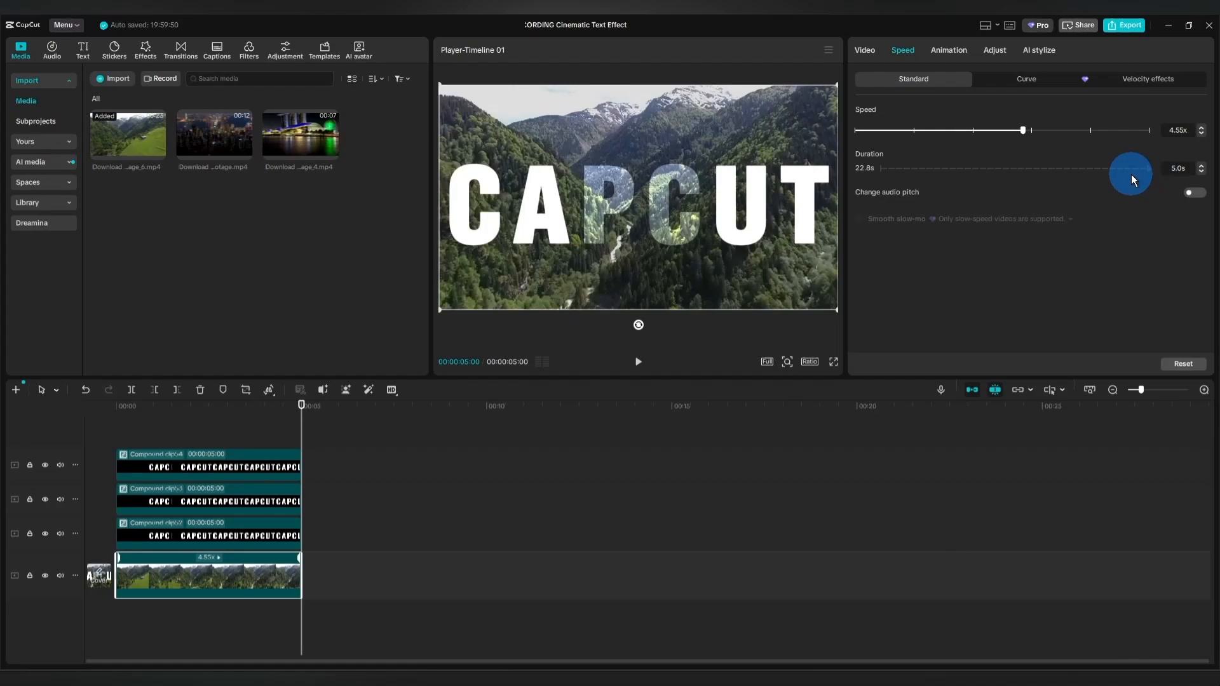
{"action": "left_click", "coordinate": [150, 626]}
{"action": "left_click", "coordinate": [639, 362]}
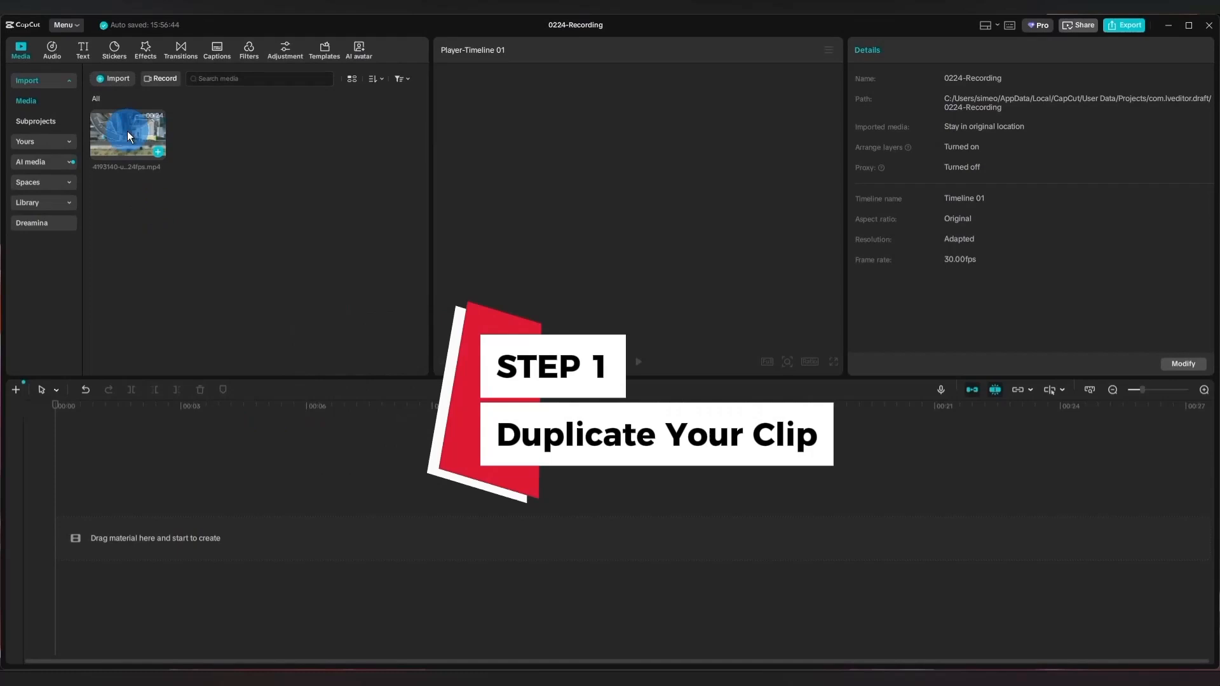
Place the aerial city video, trimmed to 00:00:19:22, on the timeline and stack a duplicate of it on the track above.
{"action": "left_click_drag", "start_coordinate": [127, 131], "coordinate": [128, 526]}
{"action": "left_click", "coordinate": [437, 535]}
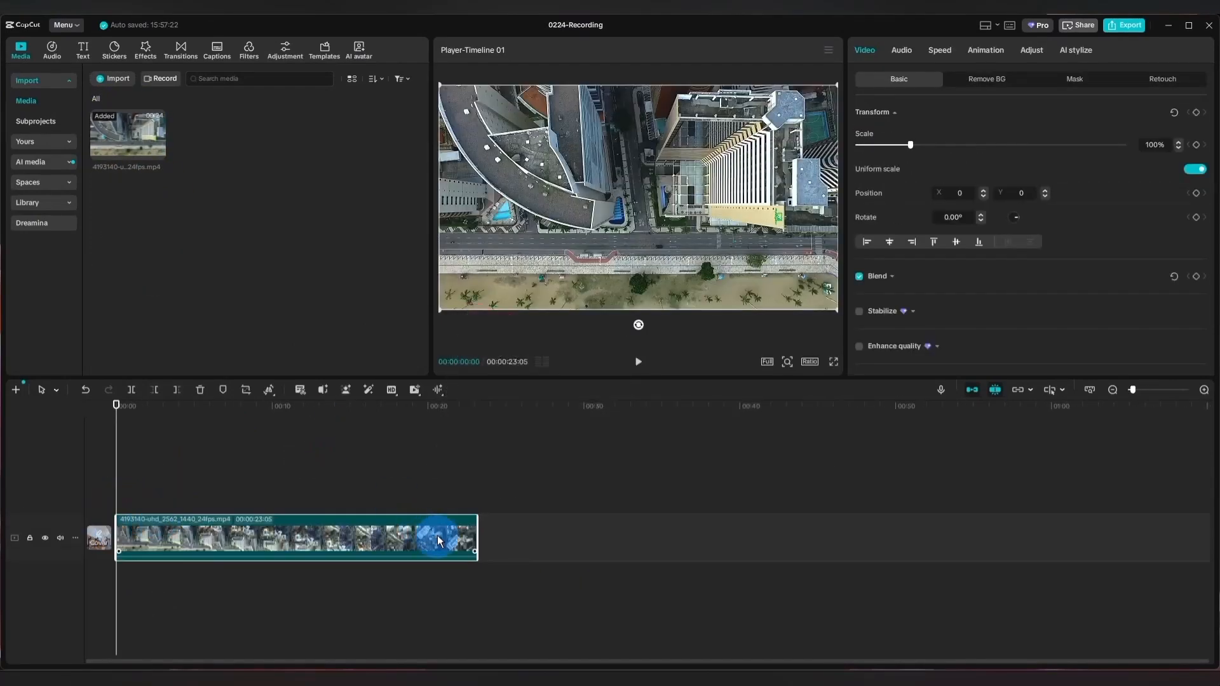
{"action": "left_click", "coordinate": [279, 538]}
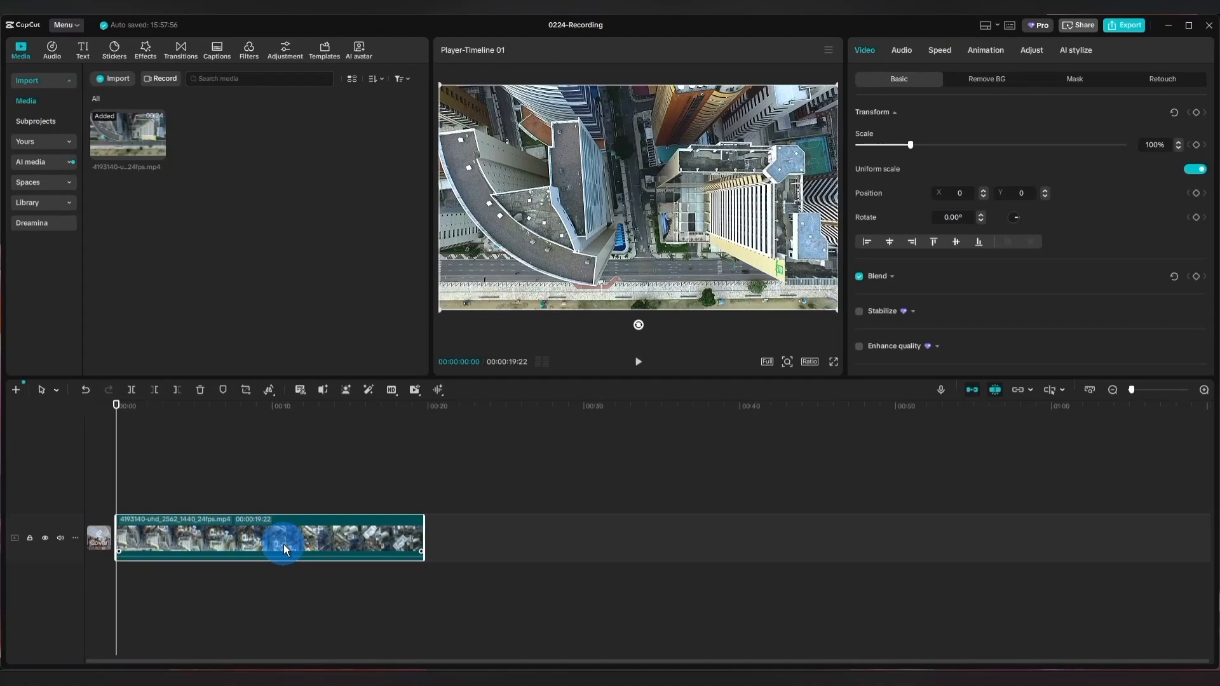
{"action": "left_click_drag", "start_coordinate": [284, 543], "coordinate": [287, 497]}
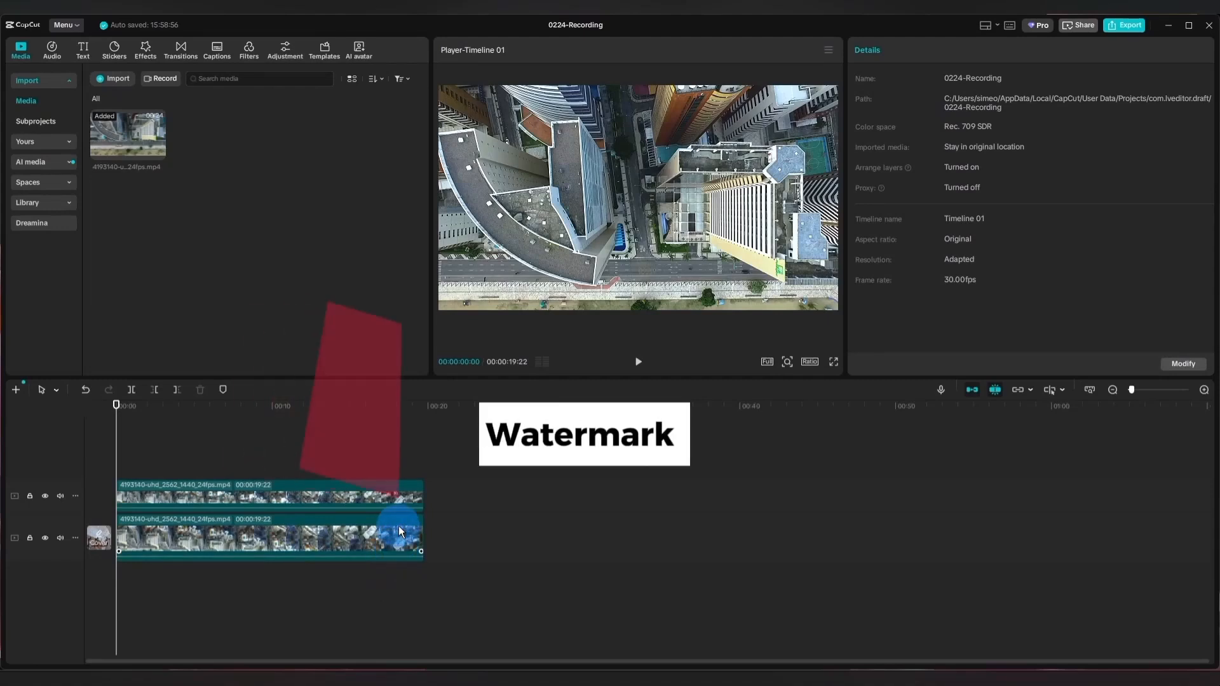
Add a default text clip spanning the full length above both videos and change its wording to CONCEPT.
{"action": "left_click", "coordinate": [83, 49]}
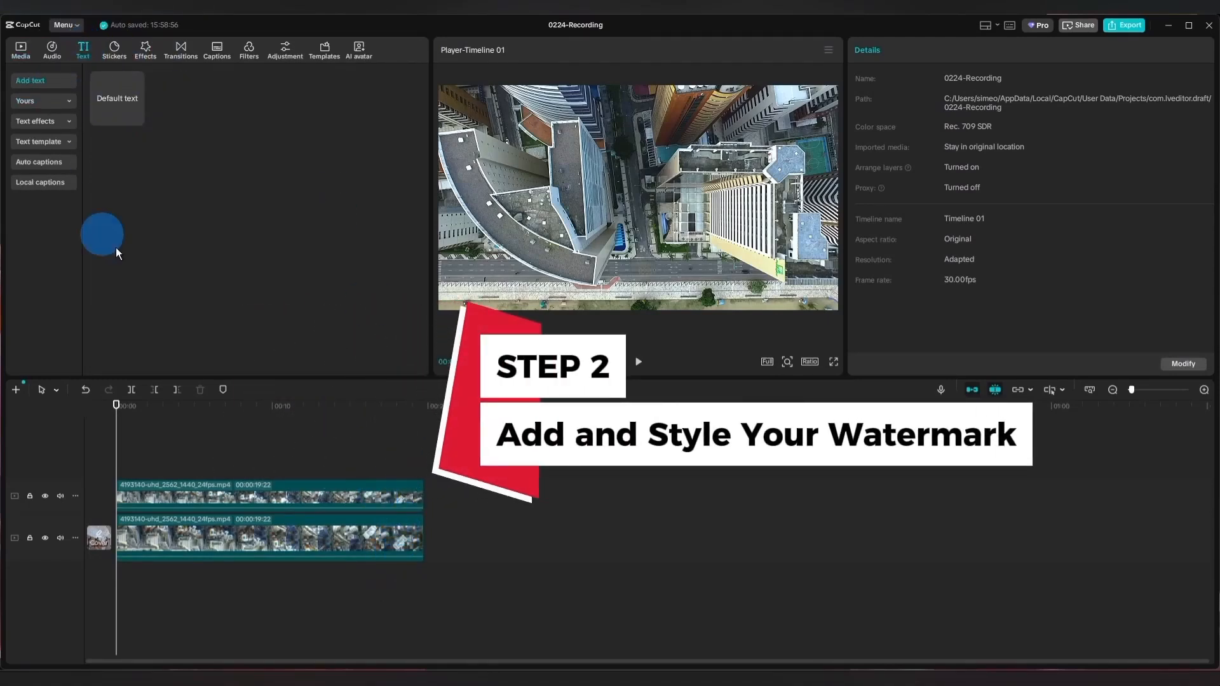
{"action": "left_click_drag", "start_coordinate": [124, 120], "coordinate": [424, 470]}
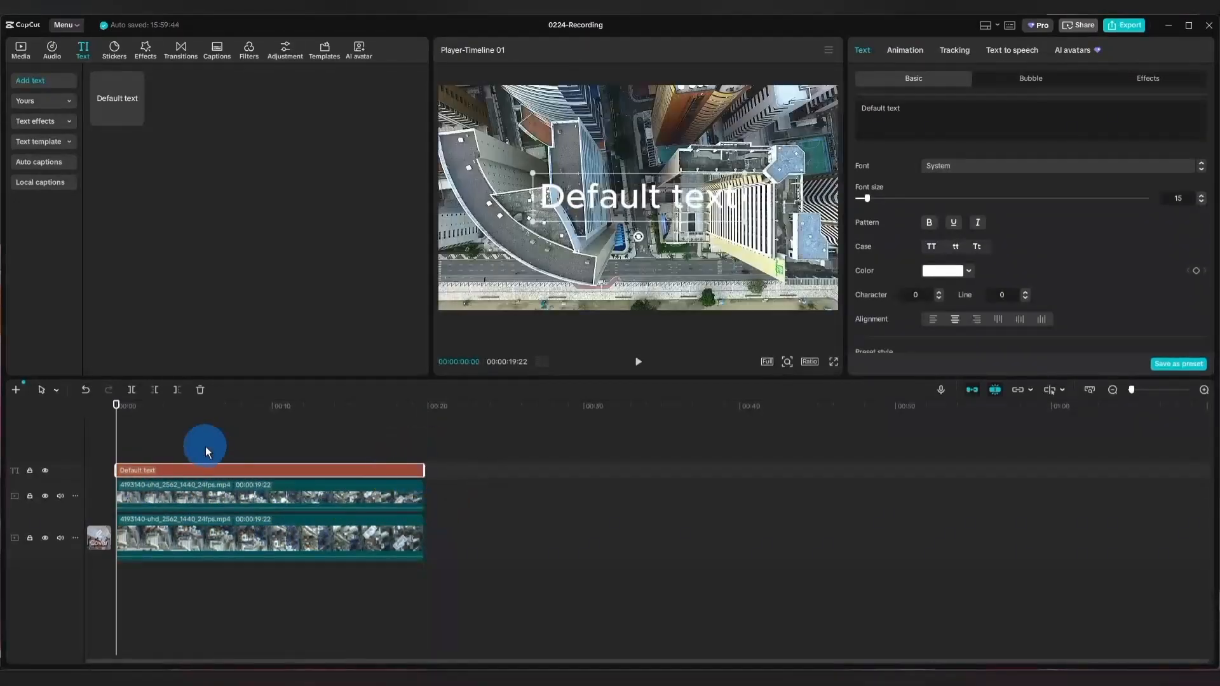
{"action": "double_click", "coordinate": [892, 109]}
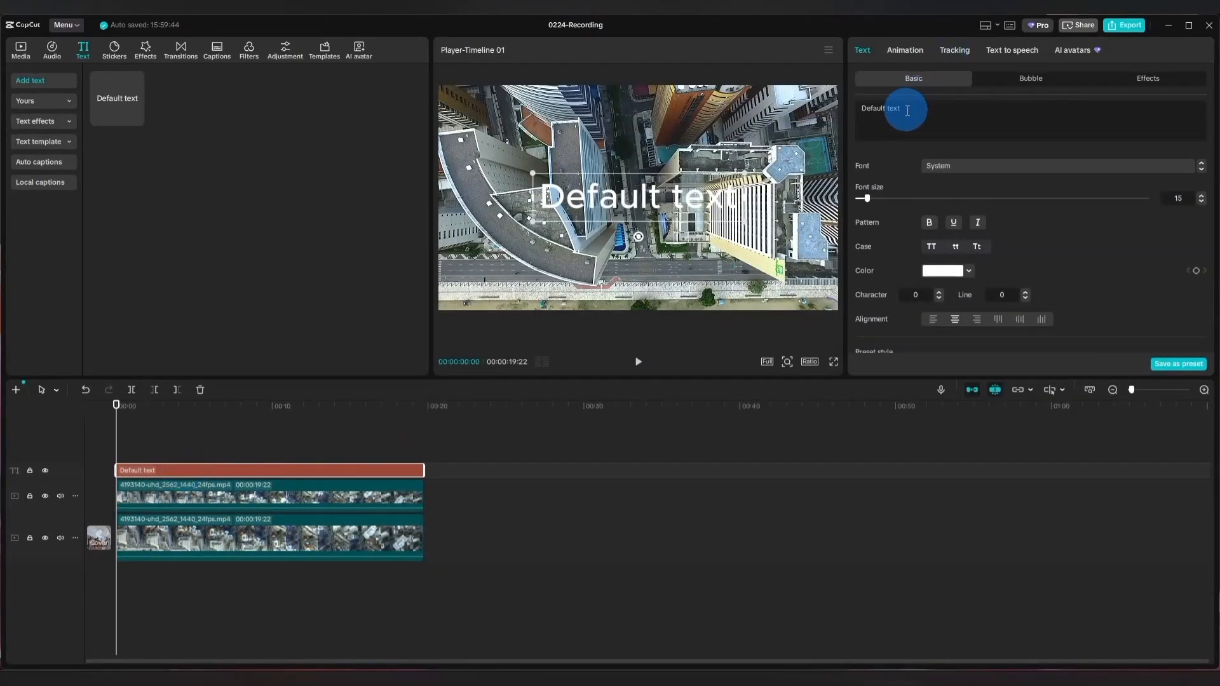
{"action": "left_click_drag", "start_coordinate": [907, 109], "coordinate": [861, 108]}
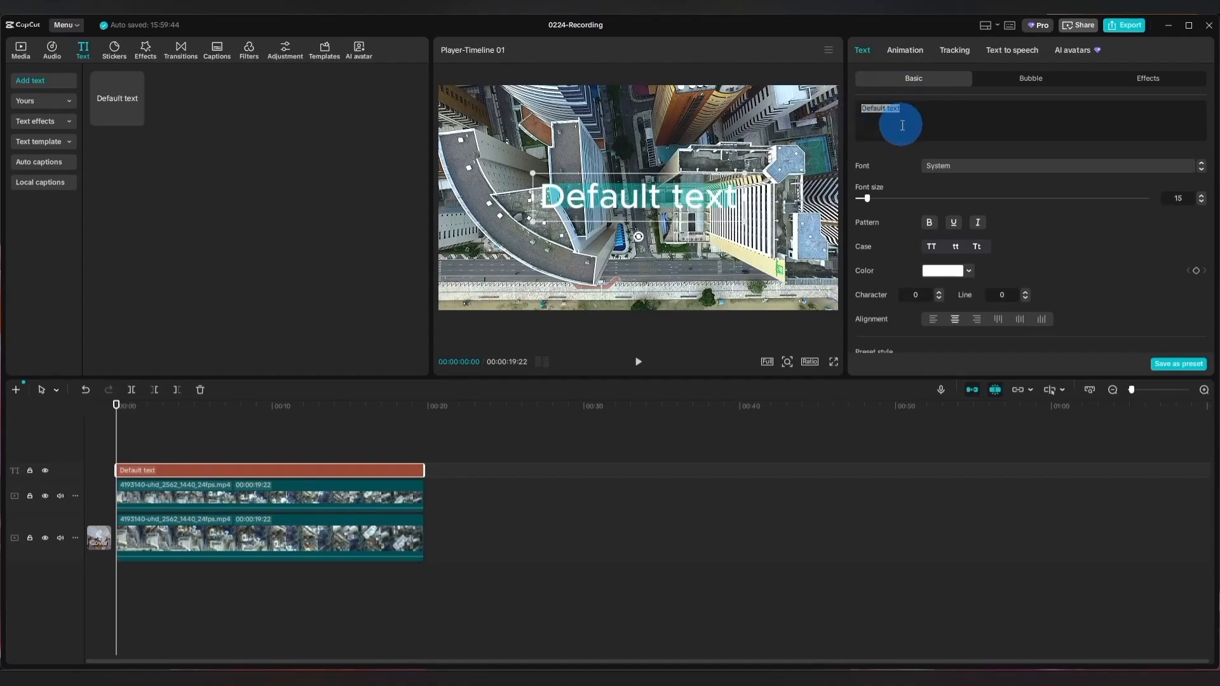
{"action": "type", "text": "CONCEP"}
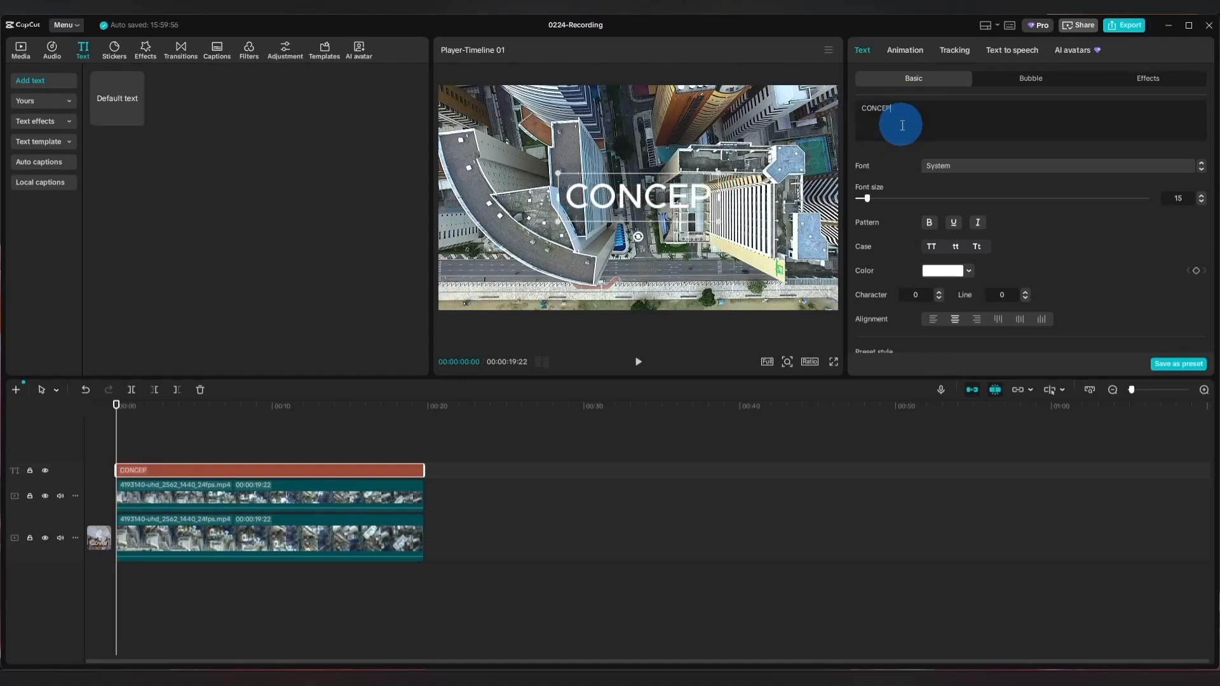
{"action": "type", "text": "T"}
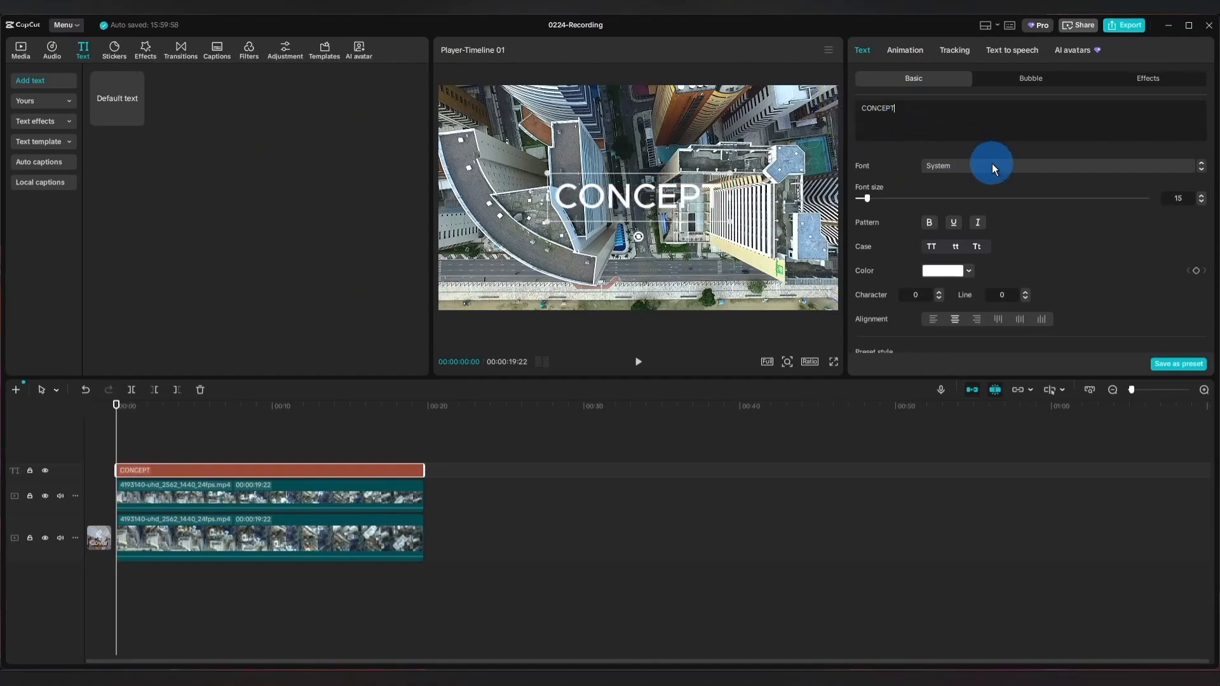
Style the CONCEPT title in the Coda-Heavy font with bold and a character spacing of 2.
{"action": "left_click", "coordinate": [993, 166]}
{"action": "left_click", "coordinate": [967, 227]}
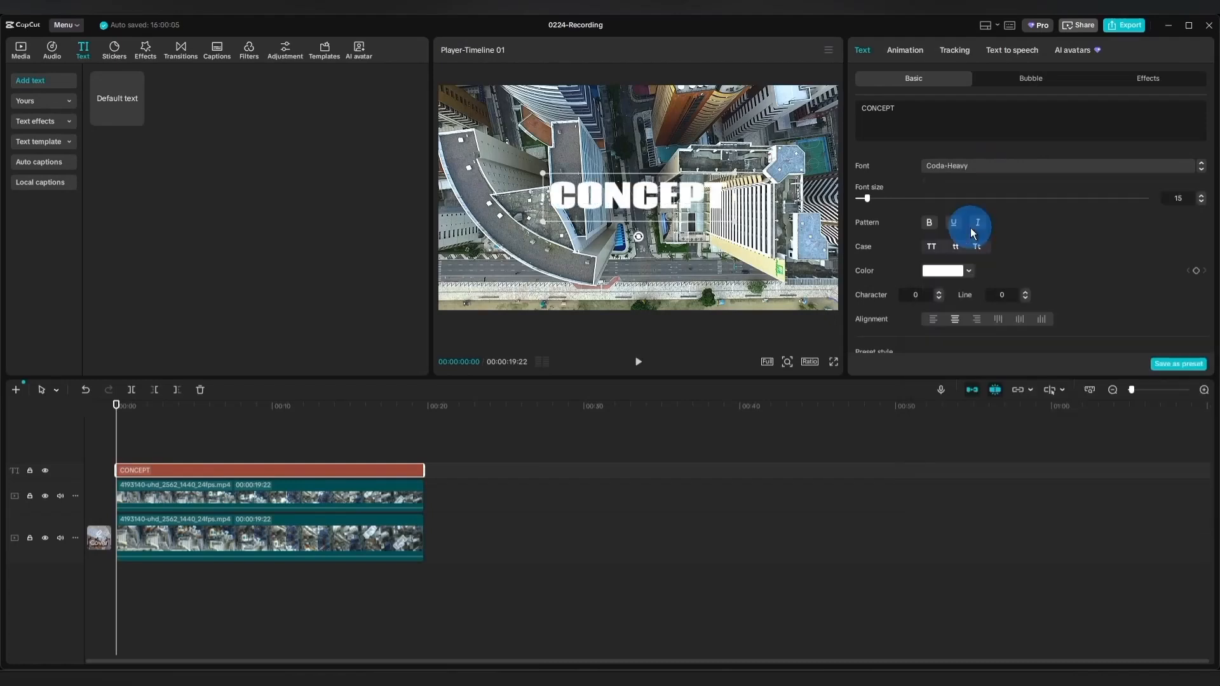
{"action": "left_click", "coordinate": [932, 224]}
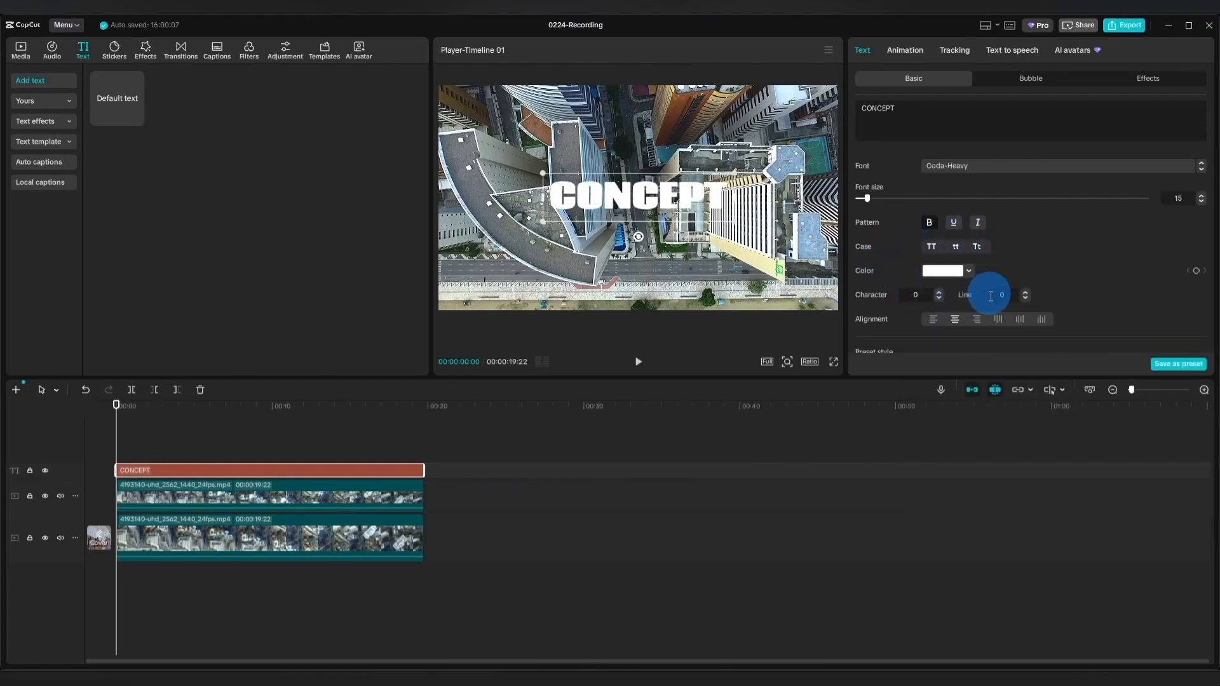
{"action": "left_click", "coordinate": [939, 291]}
{"action": "left_click", "coordinate": [939, 291]}
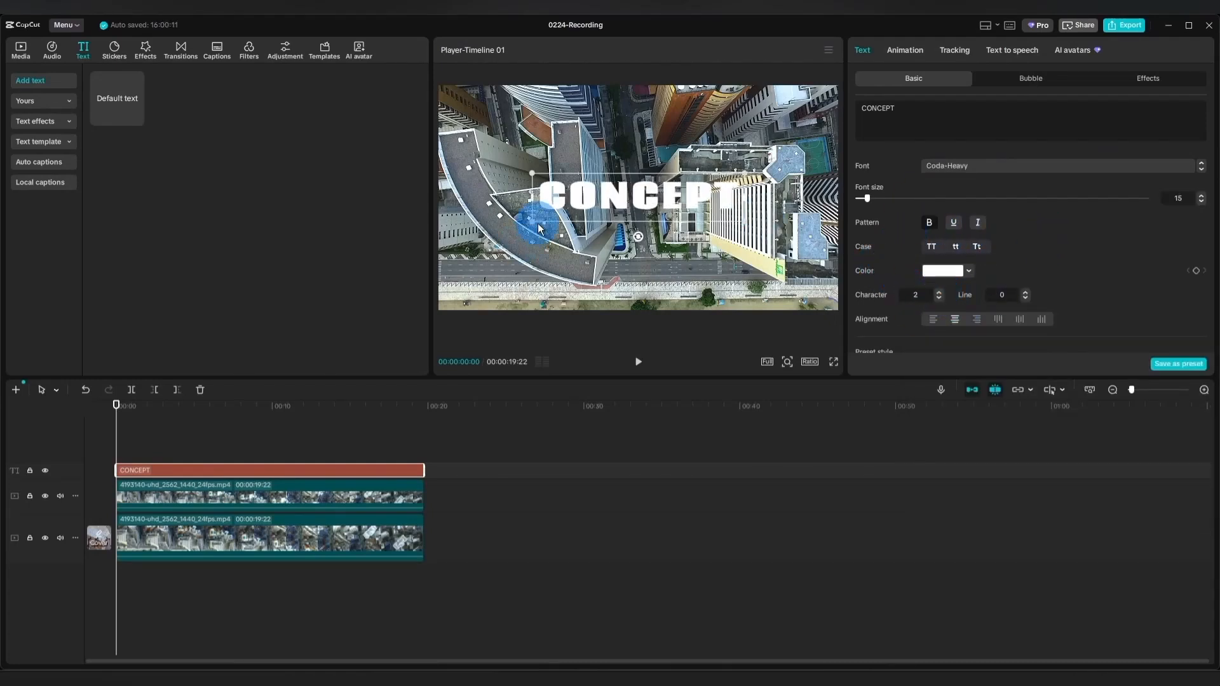
Enlarge the title to about 175%, lower it to about Y -323, and colour it bright green.
{"action": "left_click_drag", "start_coordinate": [538, 228], "coordinate": [441, 303]}
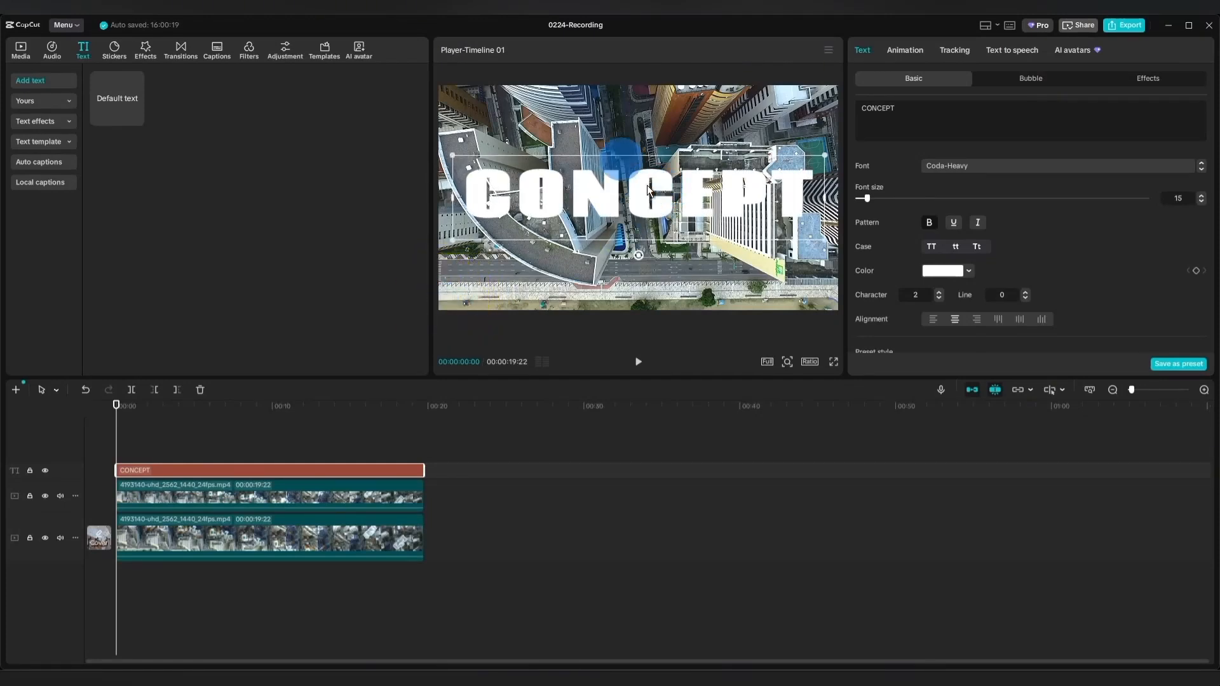
{"action": "left_click_drag", "start_coordinate": [648, 190], "coordinate": [648, 218]}
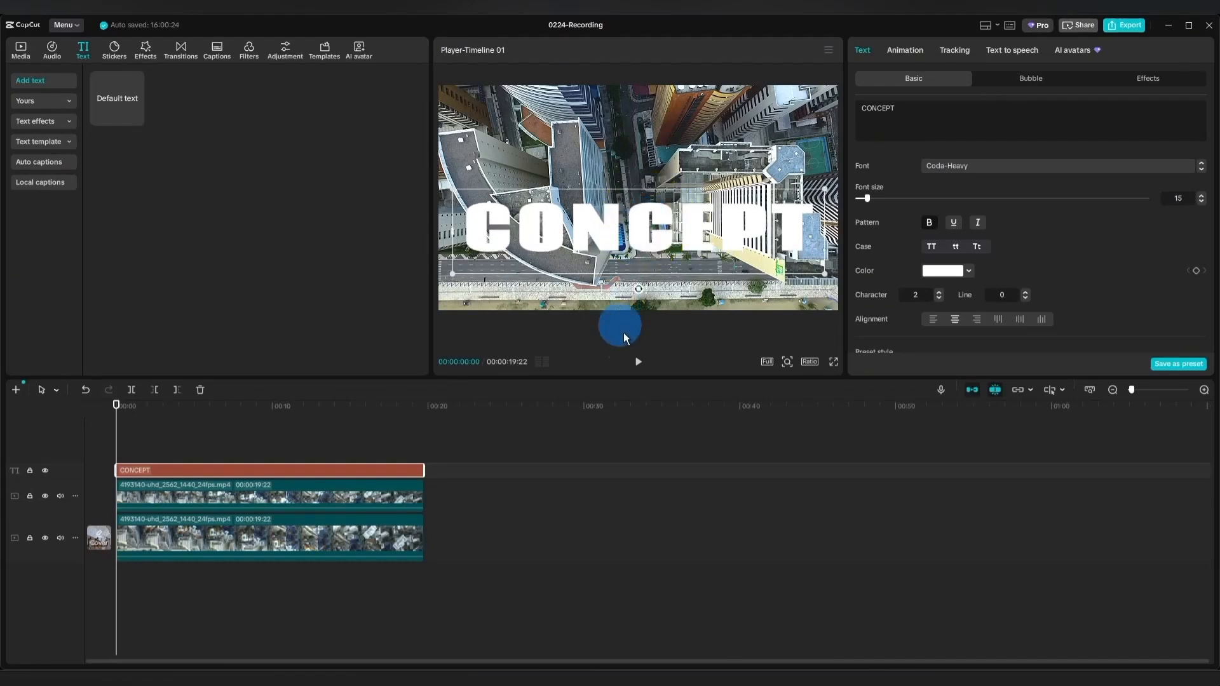
{"action": "left_click", "coordinate": [953, 273]}
{"action": "left_click", "coordinate": [1027, 507]}
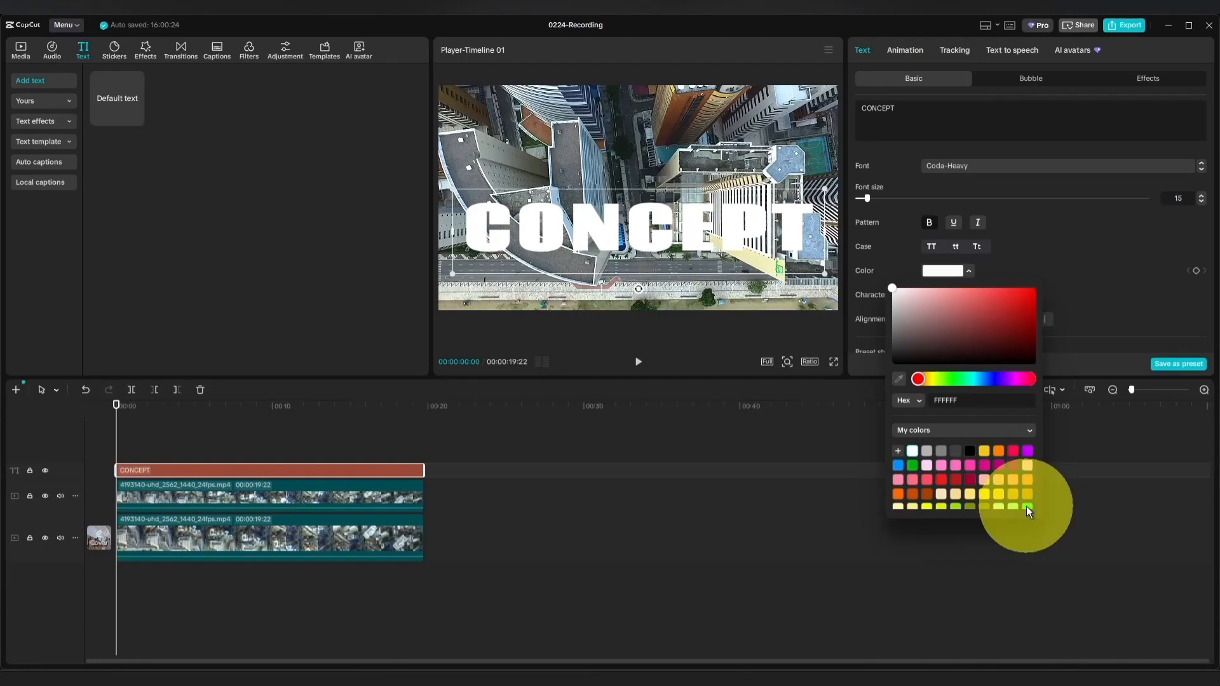
{"action": "left_click", "coordinate": [1111, 257]}
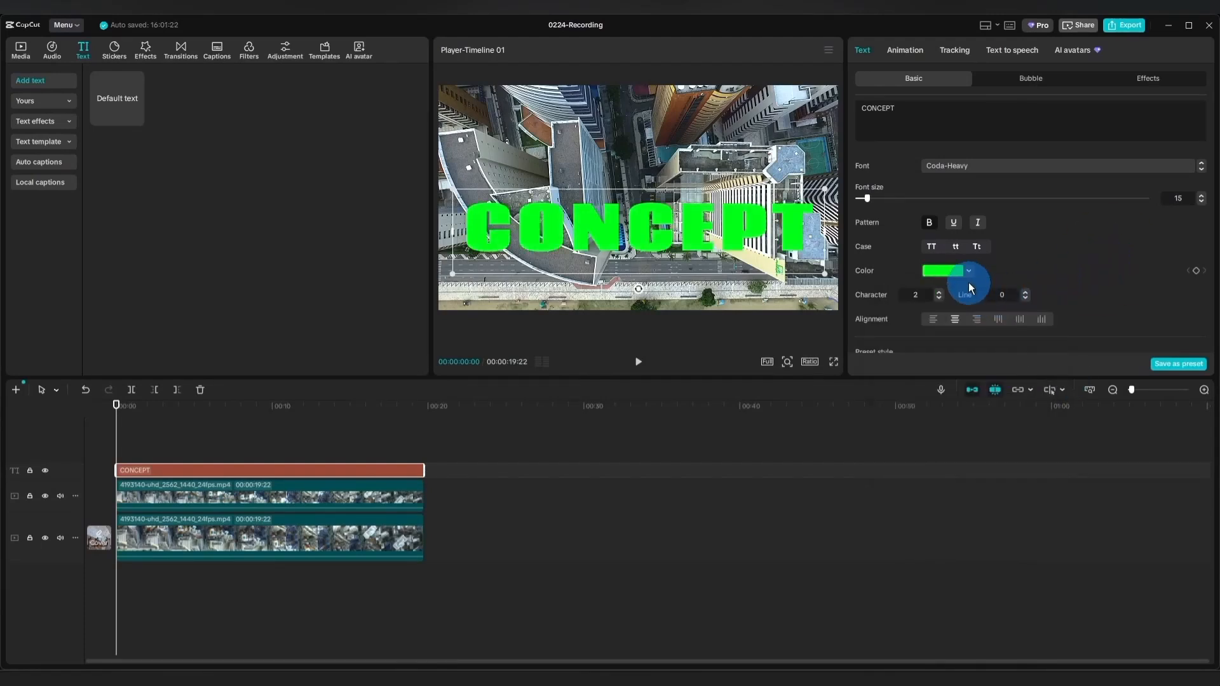
Give the title a black shadow with 100% opacity and 12% blurriness.
{"action": "scroll", "coordinate": [967, 280], "scroll_direction": "down", "scroll_amount": 5}
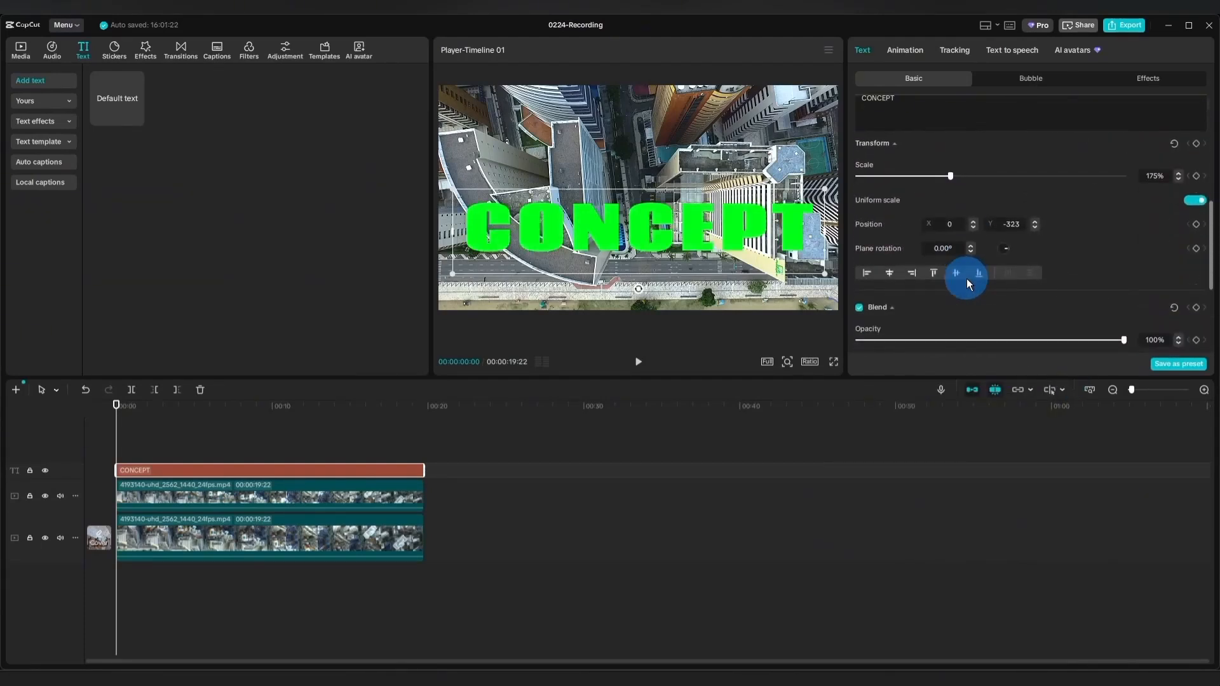
{"action": "scroll", "coordinate": [966, 279], "scroll_direction": "down", "scroll_amount": 4}
{"action": "scroll", "coordinate": [963, 280], "scroll_direction": "down", "scroll_amount": 1}
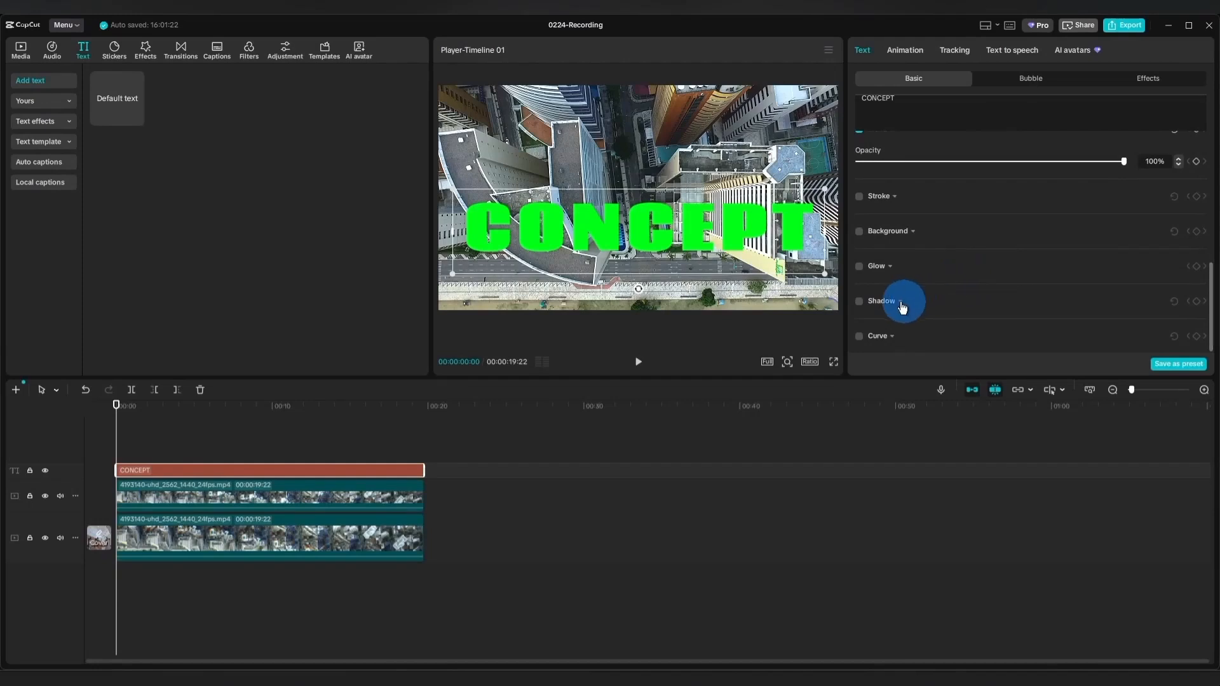
{"action": "left_click", "coordinate": [860, 301]}
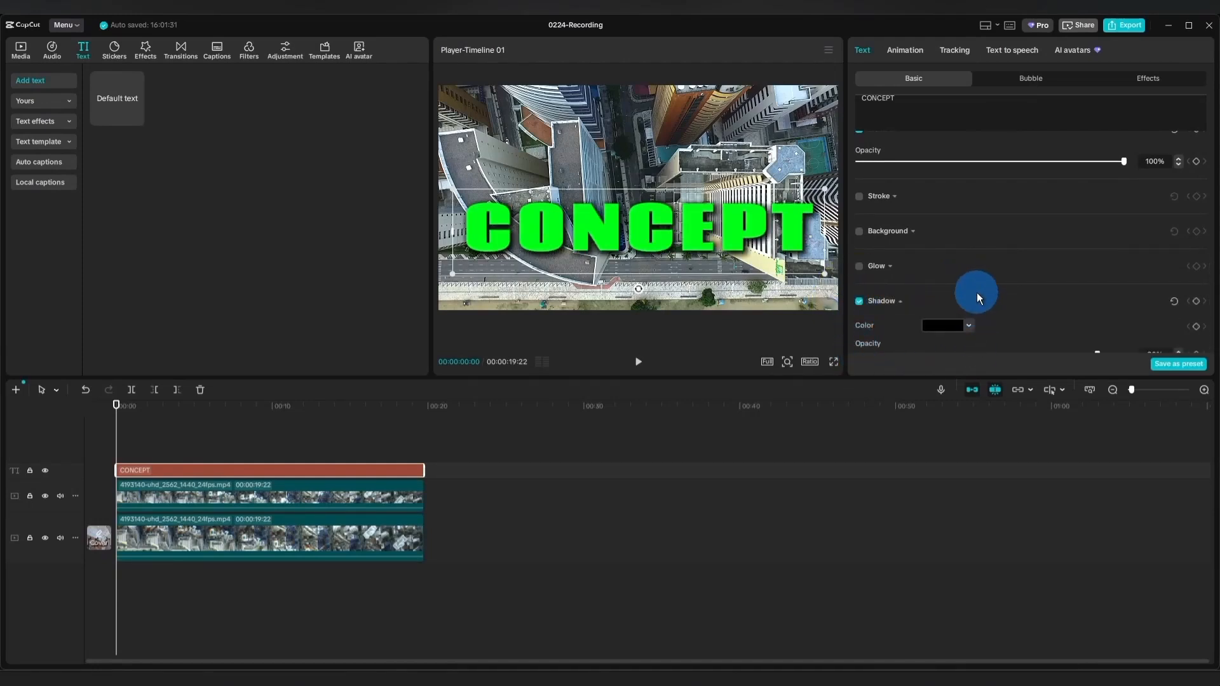
{"action": "scroll", "coordinate": [977, 292], "scroll_direction": "down", "scroll_amount": 1}
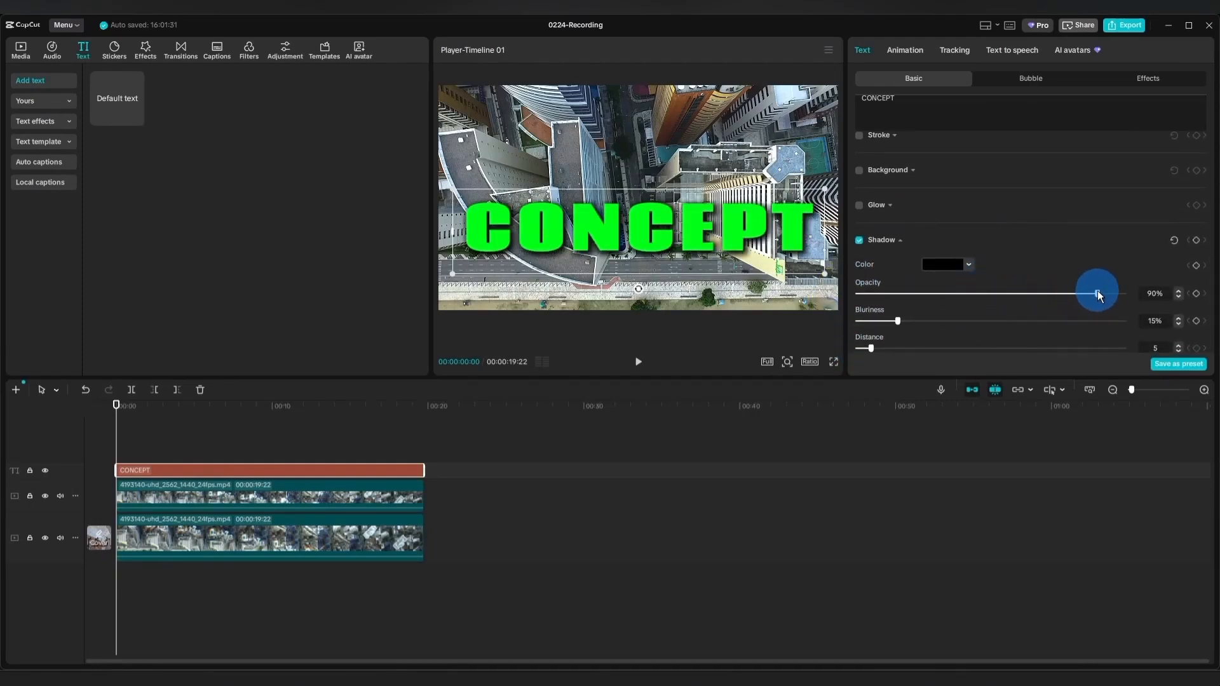
{"action": "left_click_drag", "start_coordinate": [1097, 292], "coordinate": [1133, 292]}
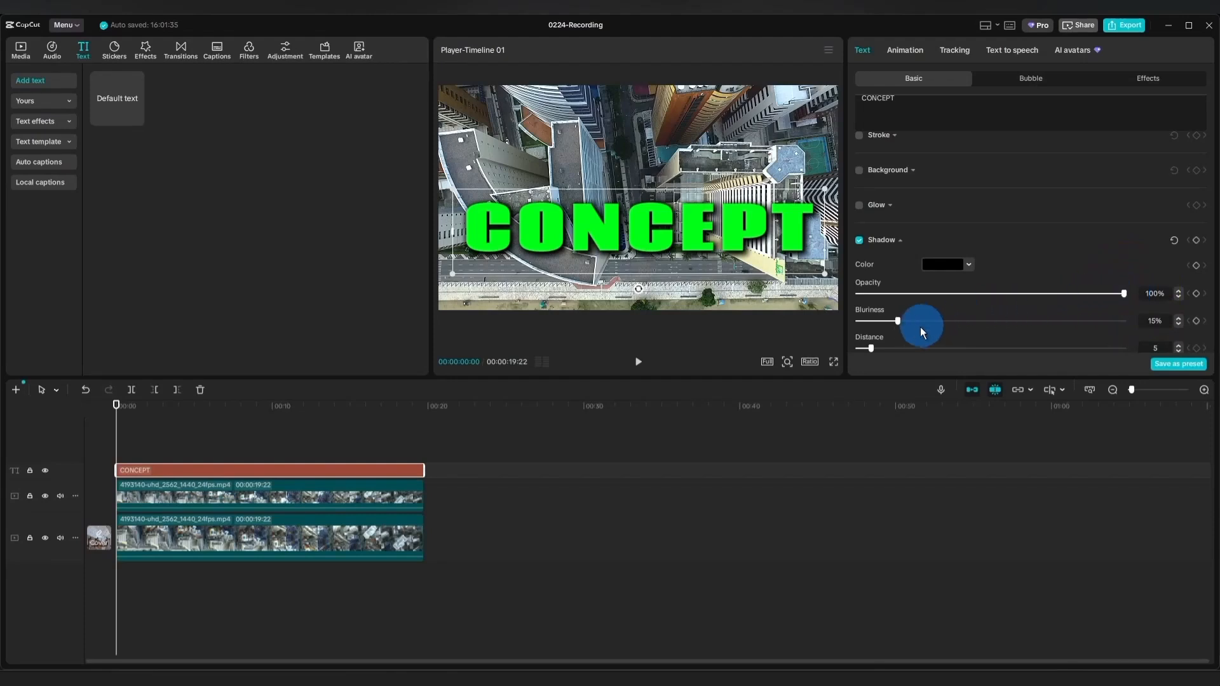
{"action": "left_click_drag", "start_coordinate": [898, 322], "coordinate": [890, 321]}
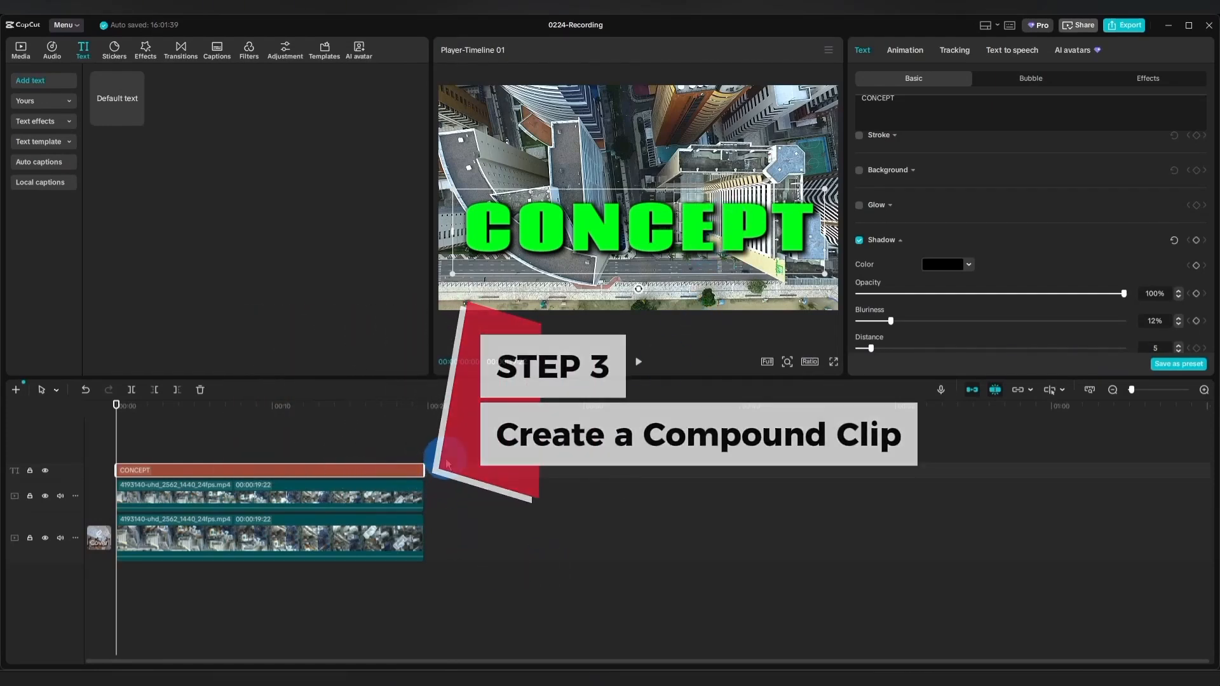
Combine the CONCEPT title and the upper video into one compound clip.
{"action": "left_click_drag", "start_coordinate": [445, 453], "coordinate": [399, 509]}
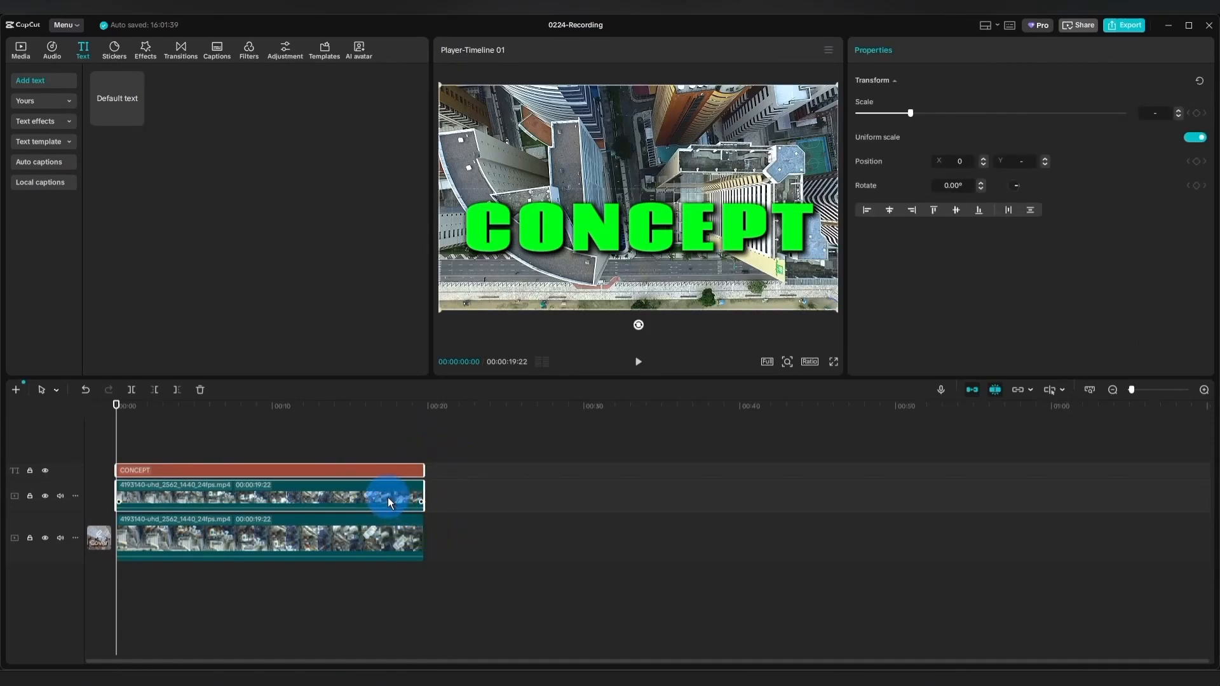
{"action": "right_click", "coordinate": [386, 495]}
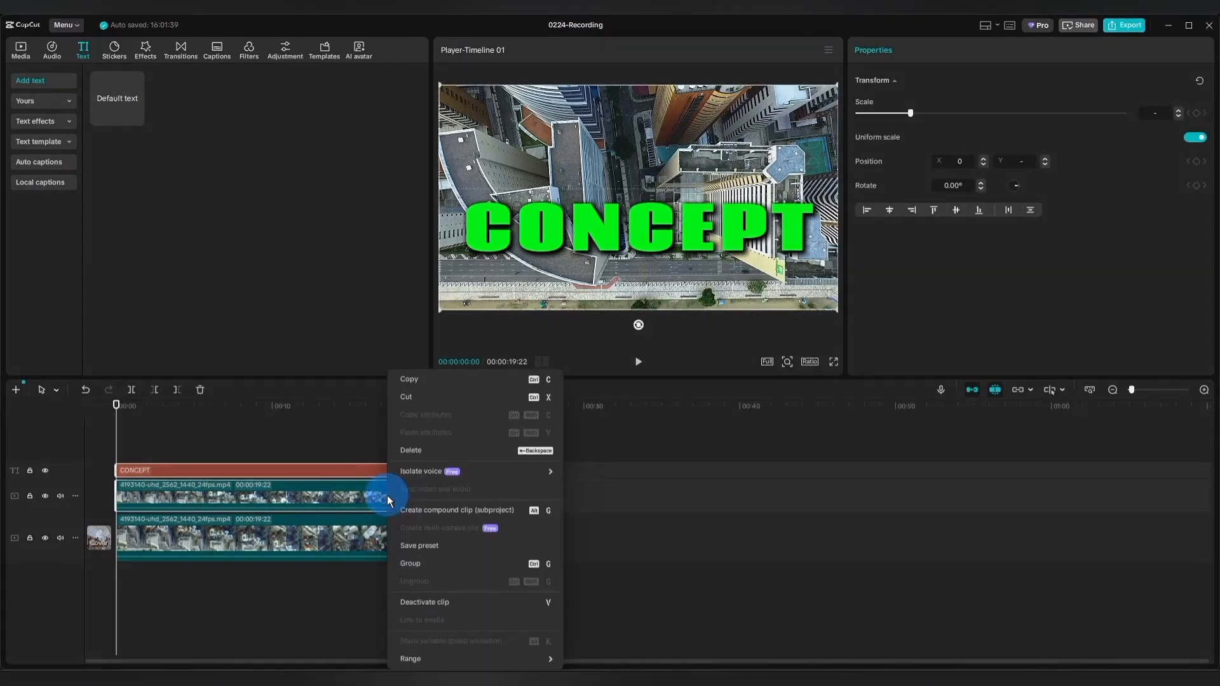
{"action": "left_click", "coordinate": [447, 512]}
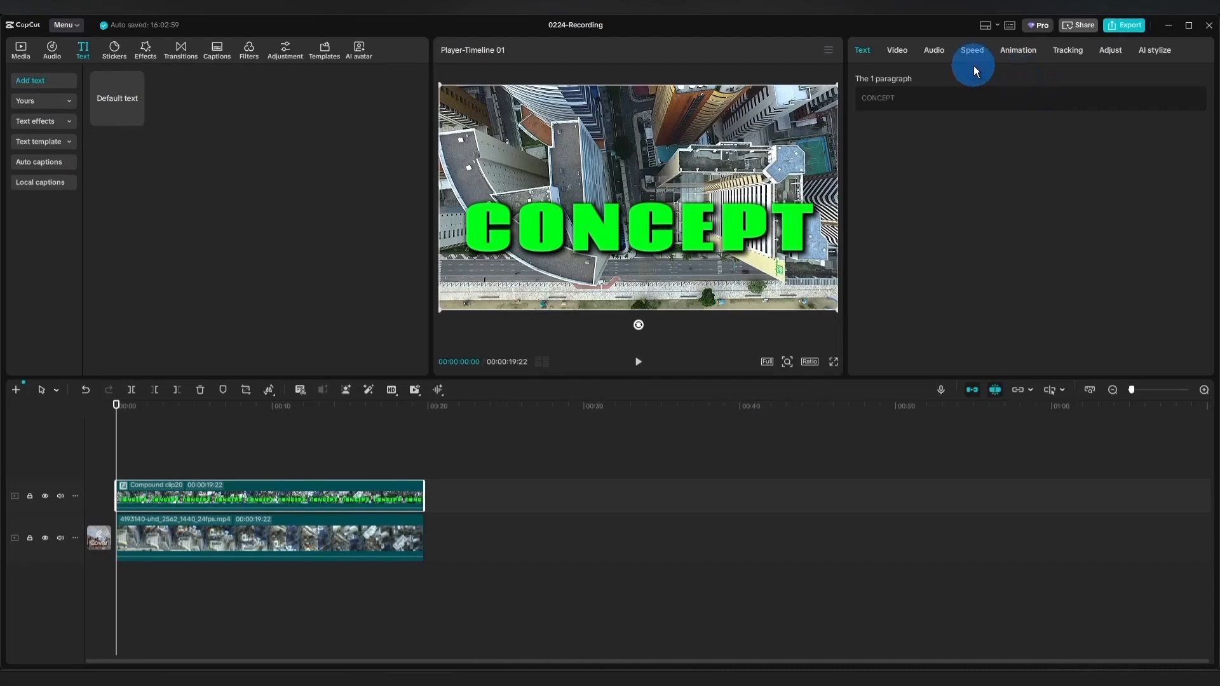
Key out the green lettering of the compound clip with Chroma key at intensity 47 and shadow 0.
{"action": "left_click", "coordinate": [901, 49]}
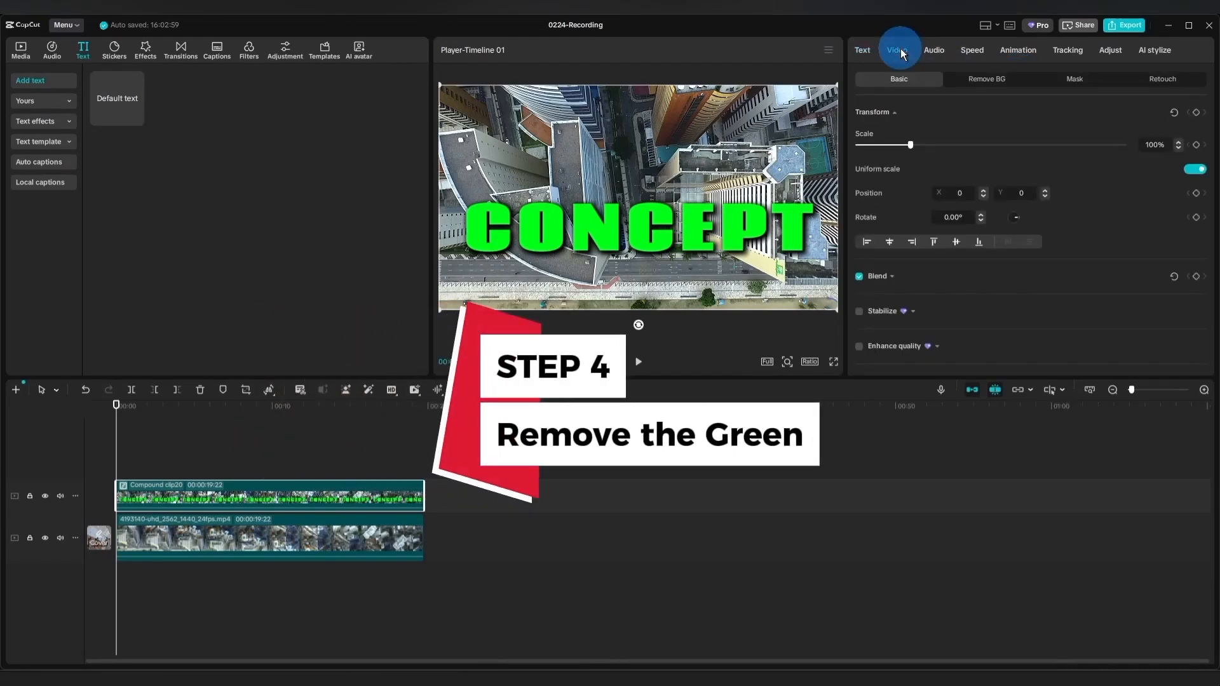
{"action": "left_click", "coordinate": [986, 79]}
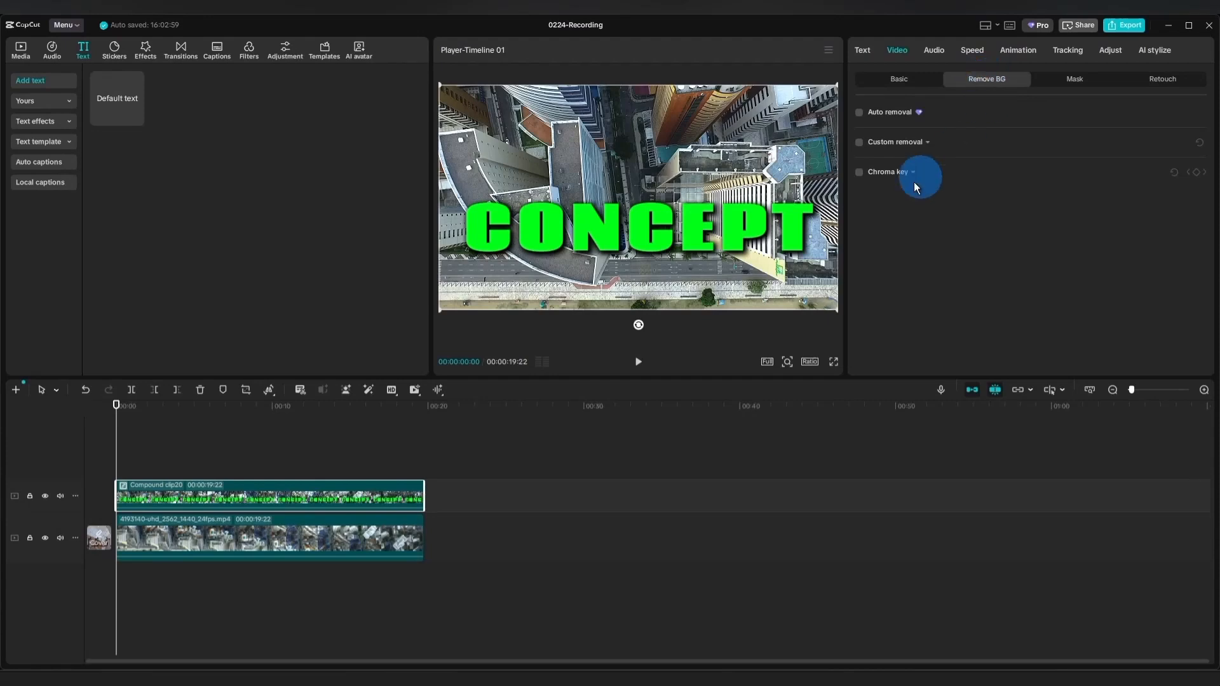
{"action": "left_click", "coordinate": [878, 173]}
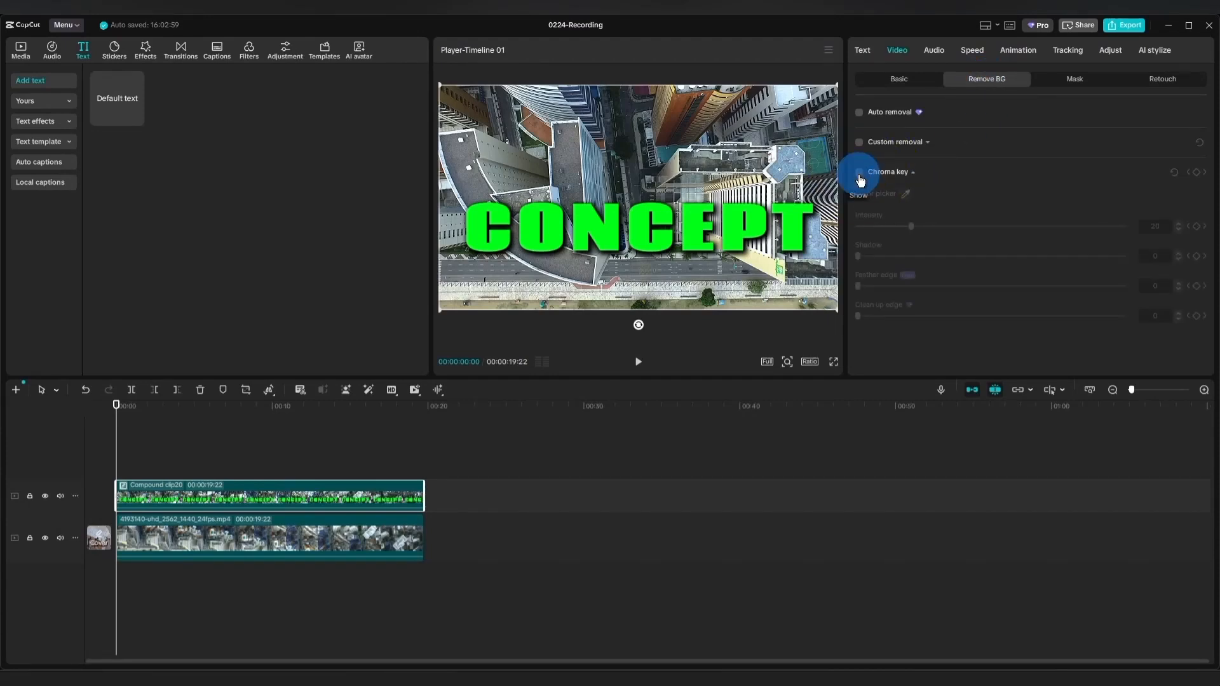
{"action": "left_click", "coordinate": [859, 173]}
{"action": "left_click_drag", "start_coordinate": [872, 252], "coordinate": [643, 223]}
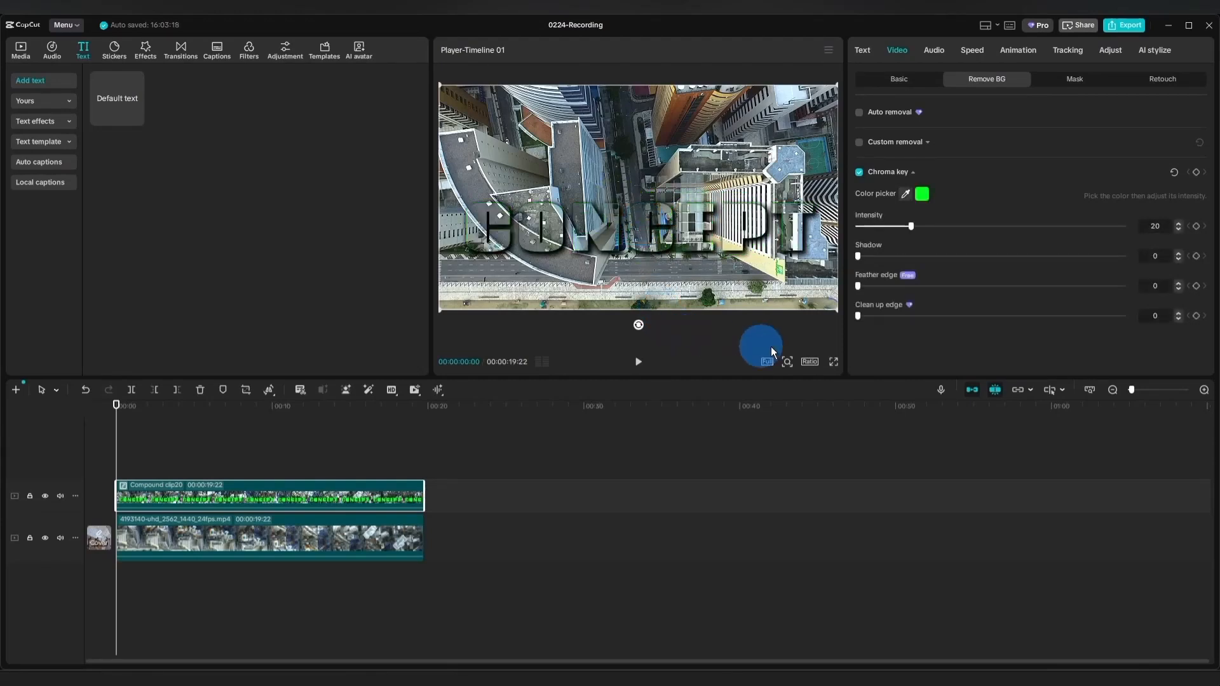
{"action": "left_click_drag", "start_coordinate": [913, 226], "coordinate": [983, 227]}
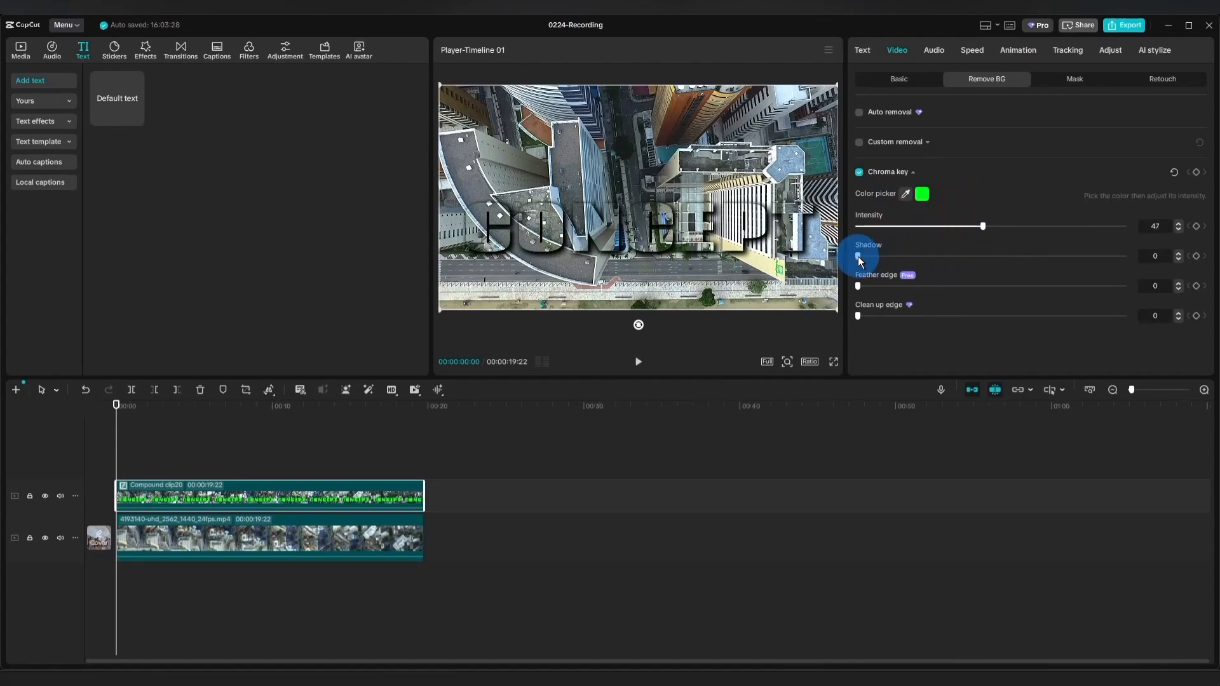
{"action": "left_click_drag", "start_coordinate": [859, 261], "coordinate": [859, 255]}
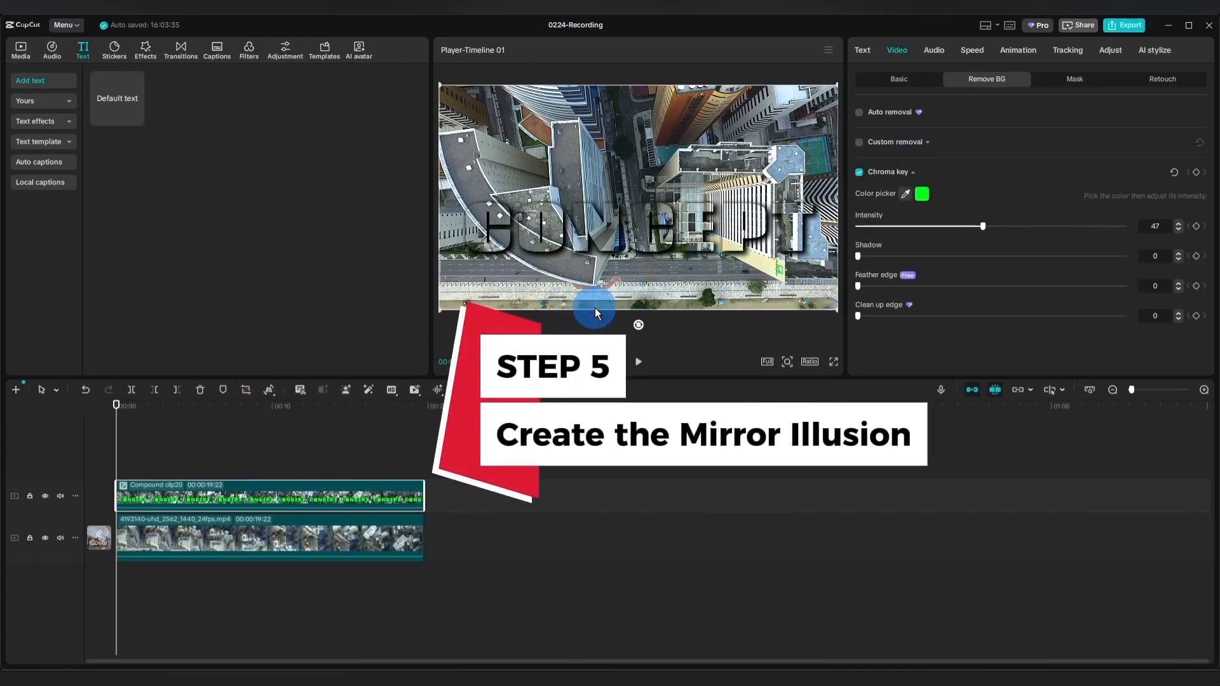
Shift the lower background video down to about Y -48, leaving its X position at 0.
{"action": "left_click", "coordinate": [322, 534]}
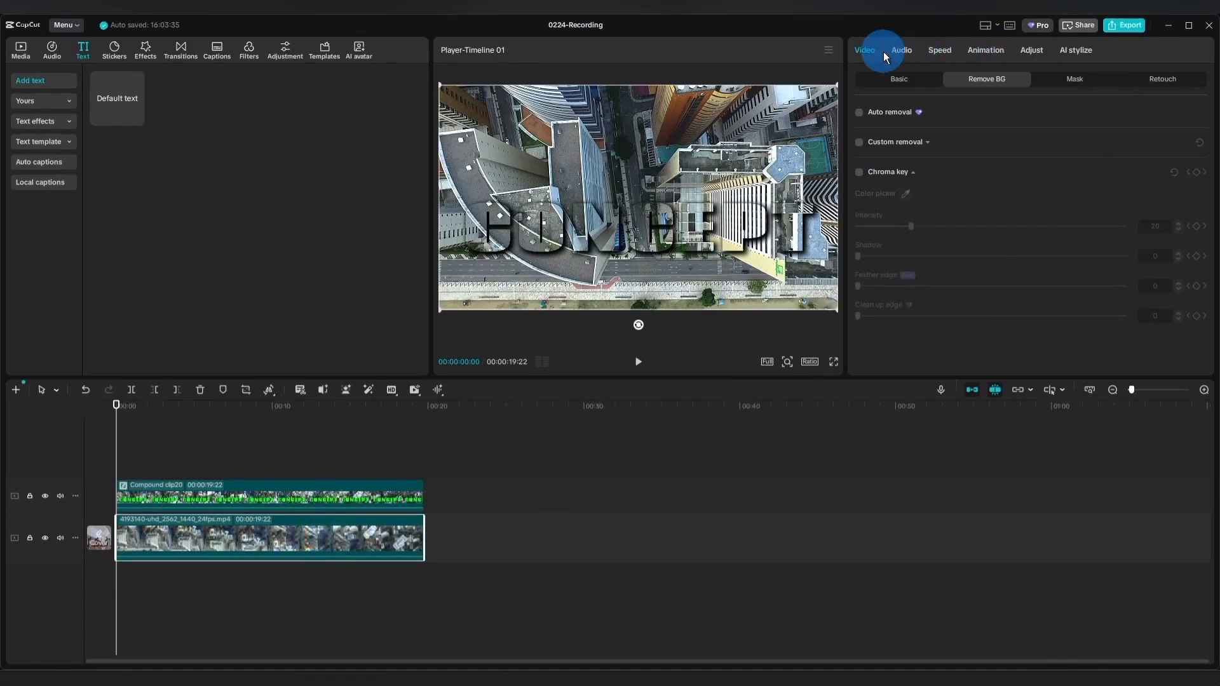
{"action": "left_click", "coordinate": [894, 81]}
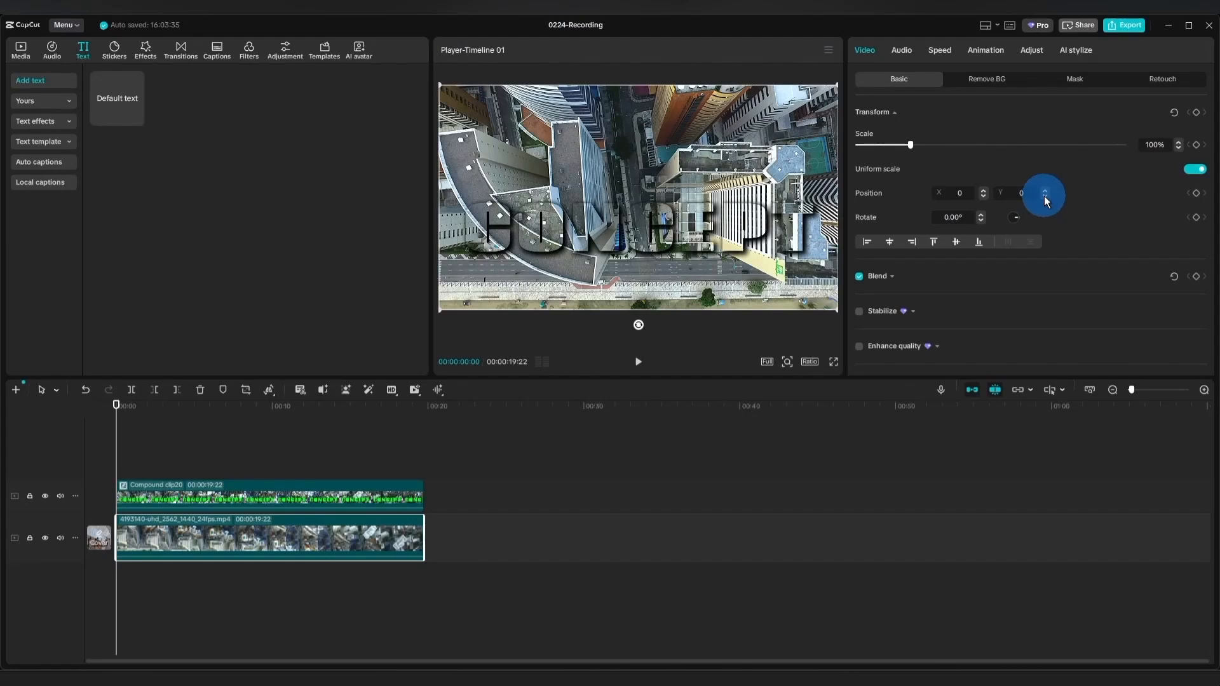
{"action": "left_click", "coordinate": [1044, 196]}
{"action": "left_click", "coordinate": [1045, 196]}
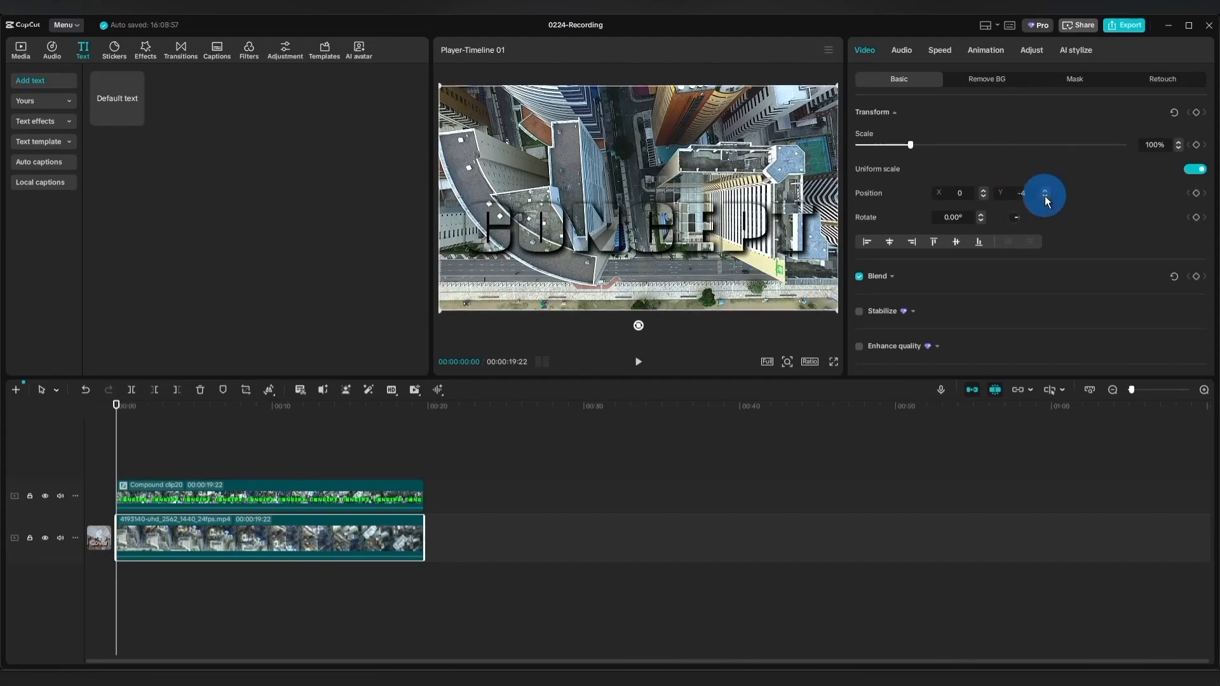
{"action": "left_click", "coordinate": [1044, 196]}
{"action": "left_click", "coordinate": [1045, 196]}
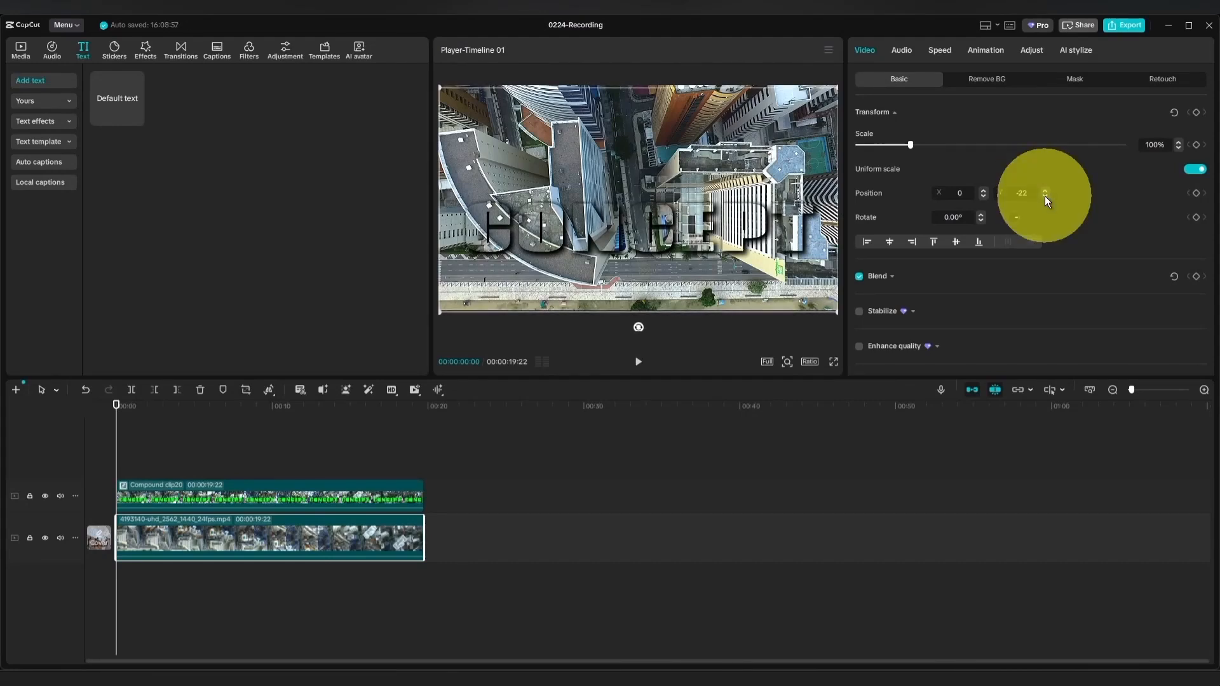
{"action": "left_click", "coordinate": [1045, 195]}
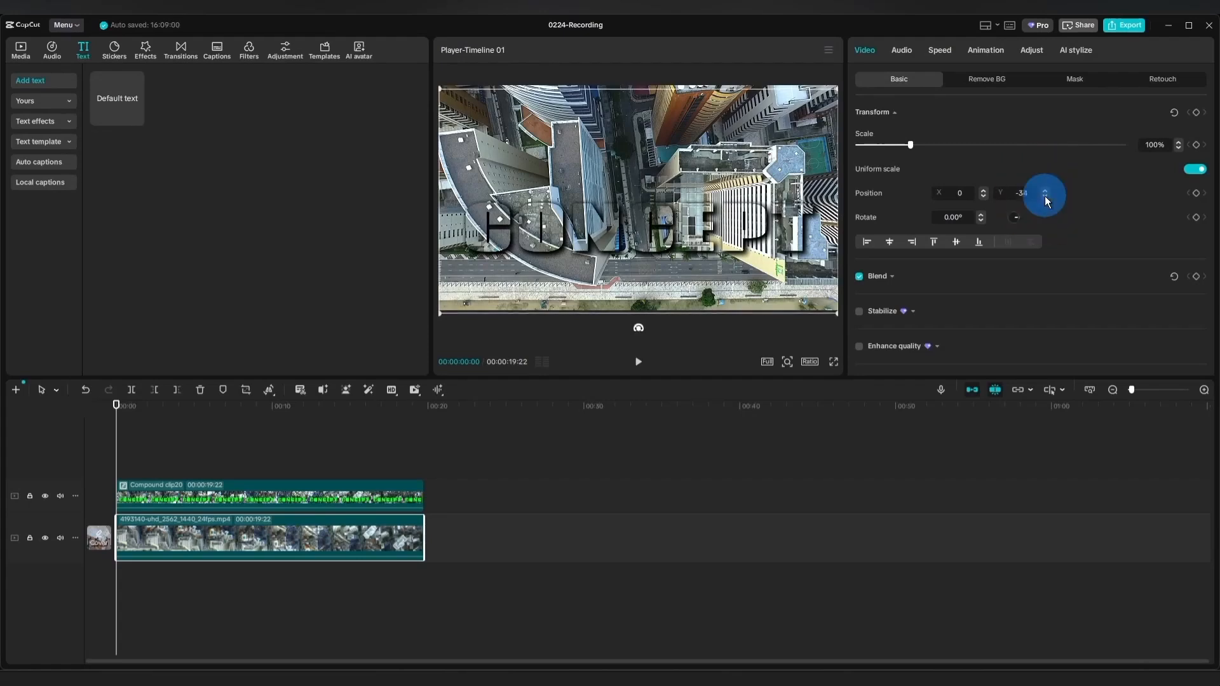
{"action": "left_click", "coordinate": [1044, 196]}
{"action": "left_click", "coordinate": [1045, 195]}
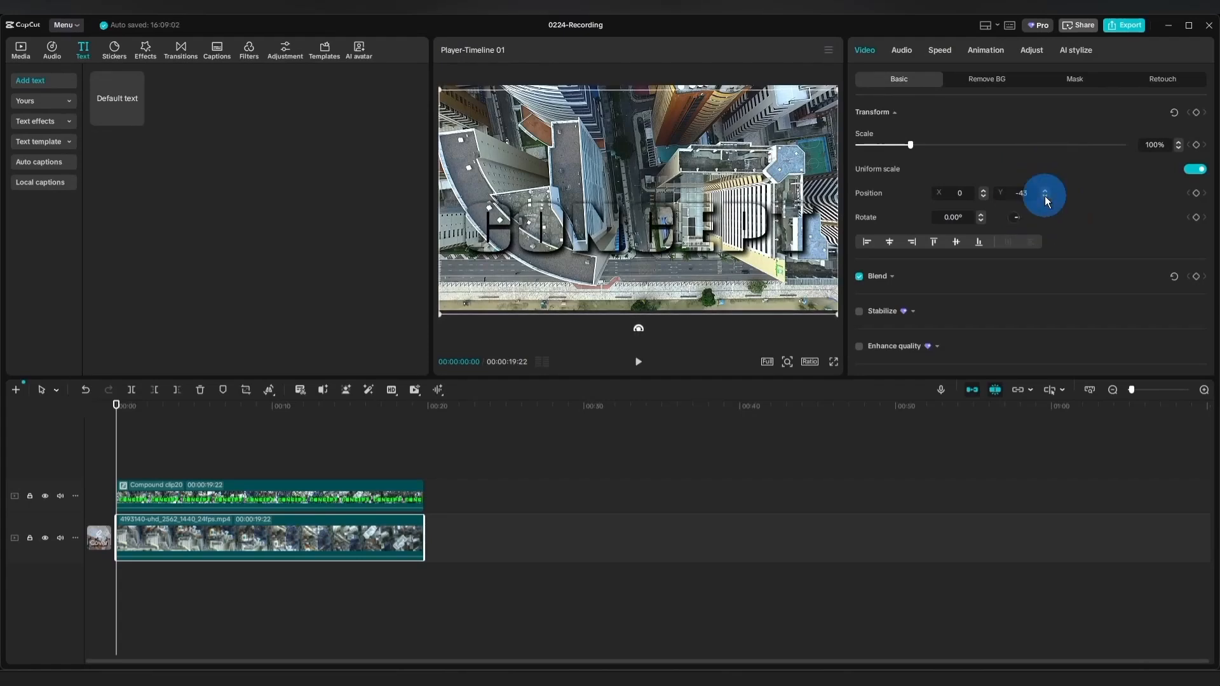
{"action": "left_click", "coordinate": [1044, 196]}
{"action": "left_click", "coordinate": [1044, 196]}
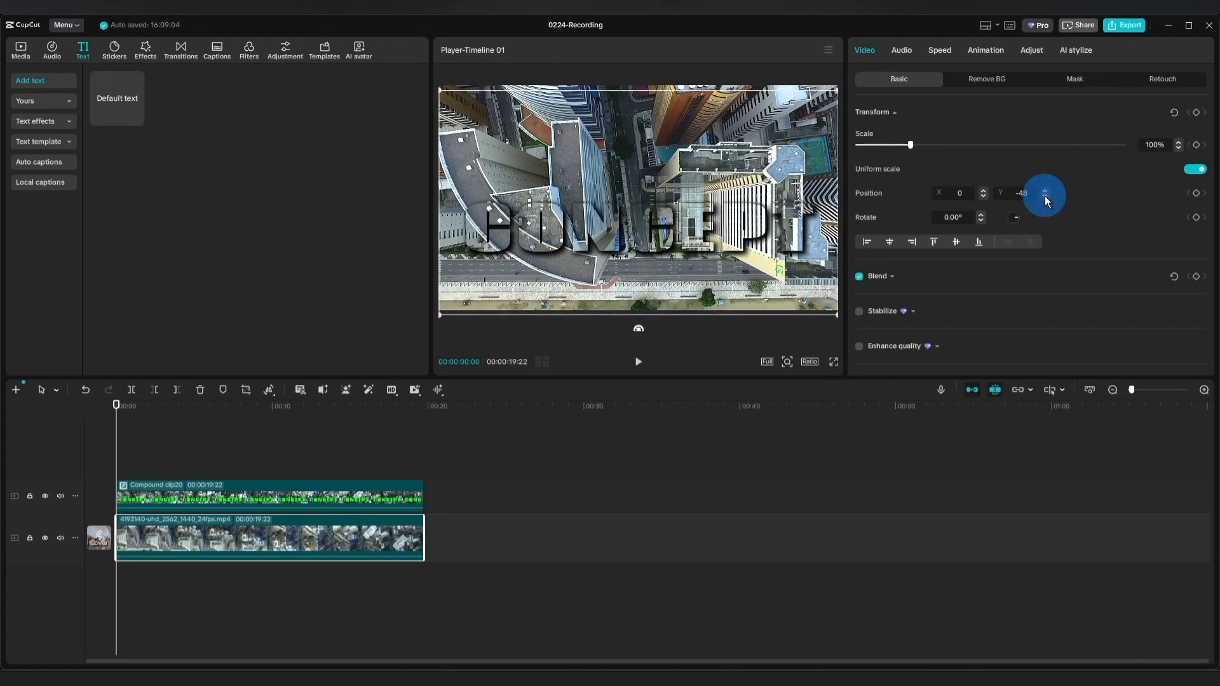
{"action": "left_click", "coordinate": [1044, 196]}
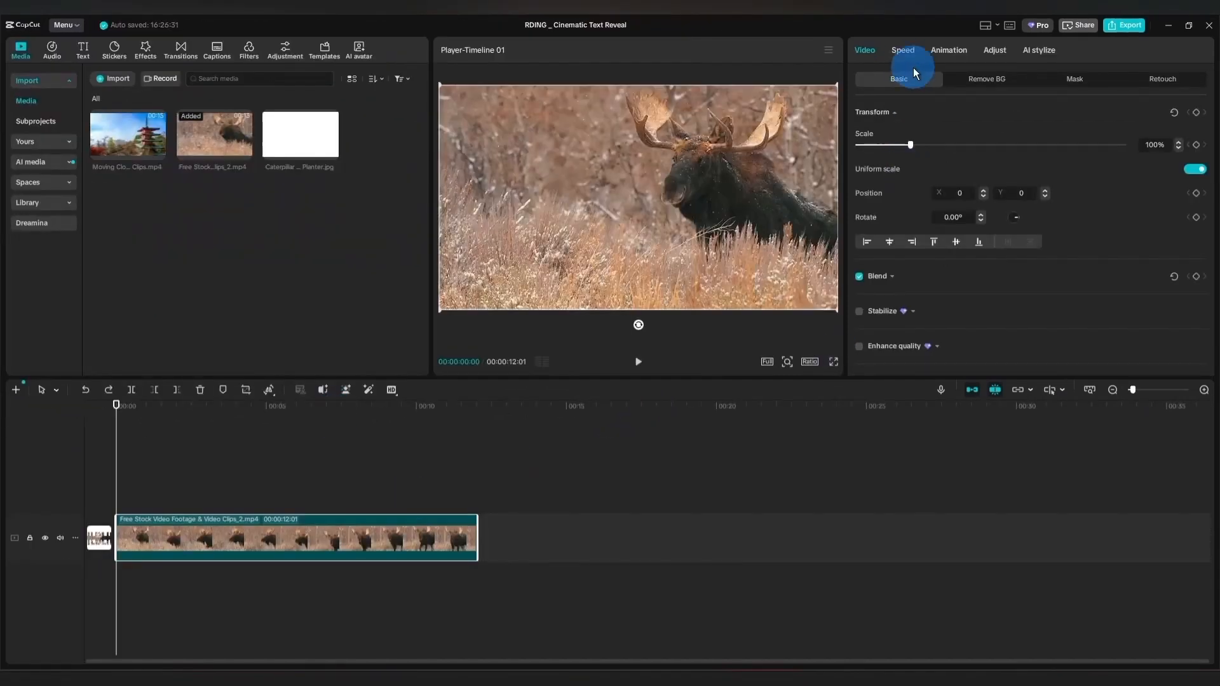
Speed up the moose video by setting its duration to 6.3 s.
{"action": "left_click", "coordinate": [909, 59]}
{"action": "left_click", "coordinate": [1177, 168]}
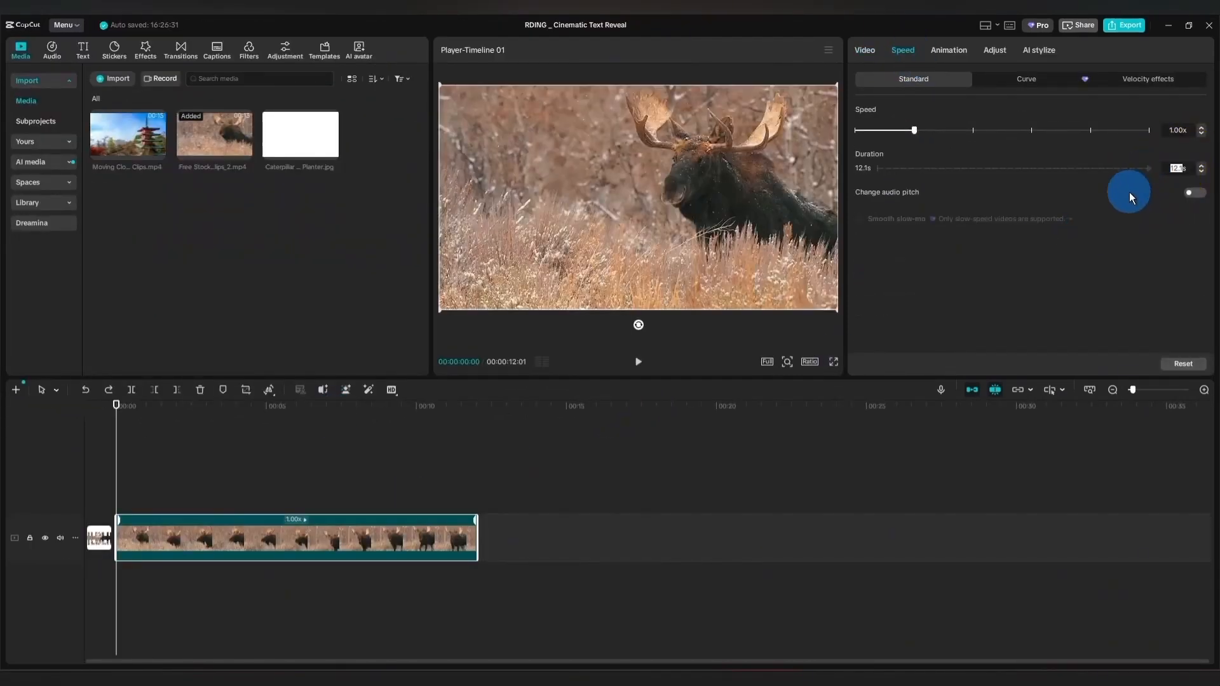
{"action": "type", "text": "6.3s"}
{"action": "key", "text": "Return"}
Place the white image above the moose video from the start and extend it to 6 seconds.
{"action": "left_click_drag", "start_coordinate": [302, 137], "coordinate": [115, 489]}
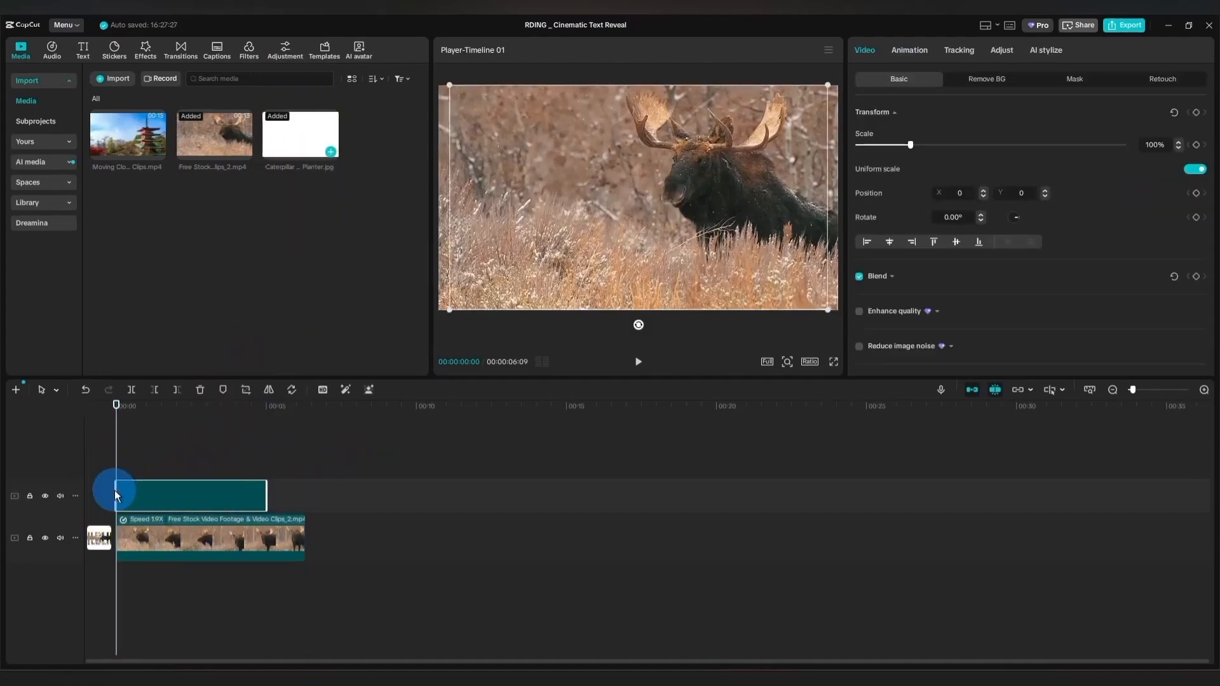
{"action": "scroll", "coordinate": [169, 513], "scroll_direction": "up", "scroll_amount": 2}
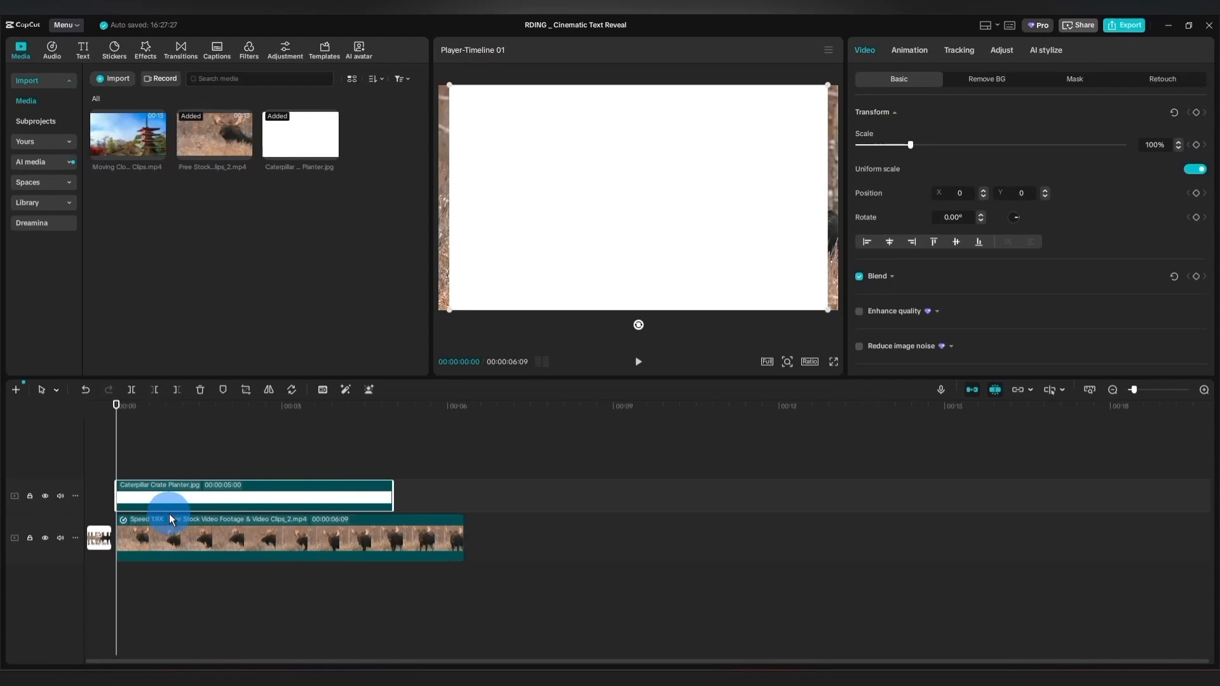
{"action": "left_click_drag", "start_coordinate": [393, 493], "coordinate": [448, 490]}
Add a default text clip above the white image from the start and extend it to the image's end.
{"action": "left_click", "coordinate": [83, 50]}
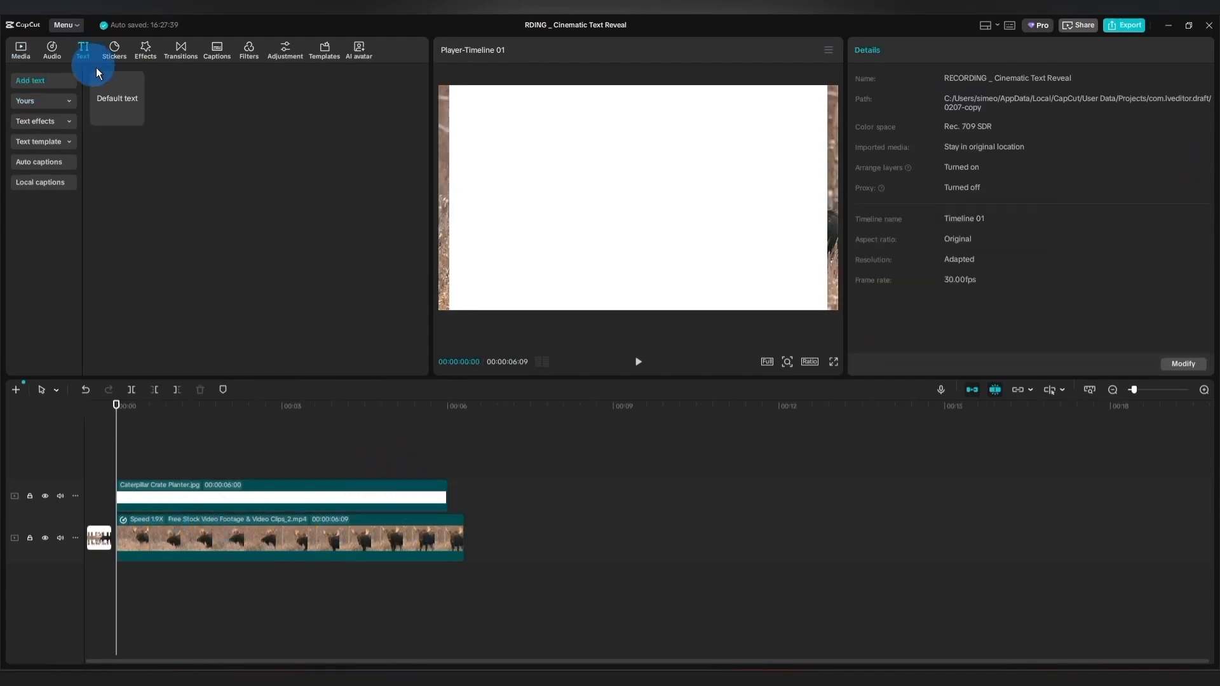
{"action": "left_click_drag", "start_coordinate": [117, 98], "coordinate": [117, 467]}
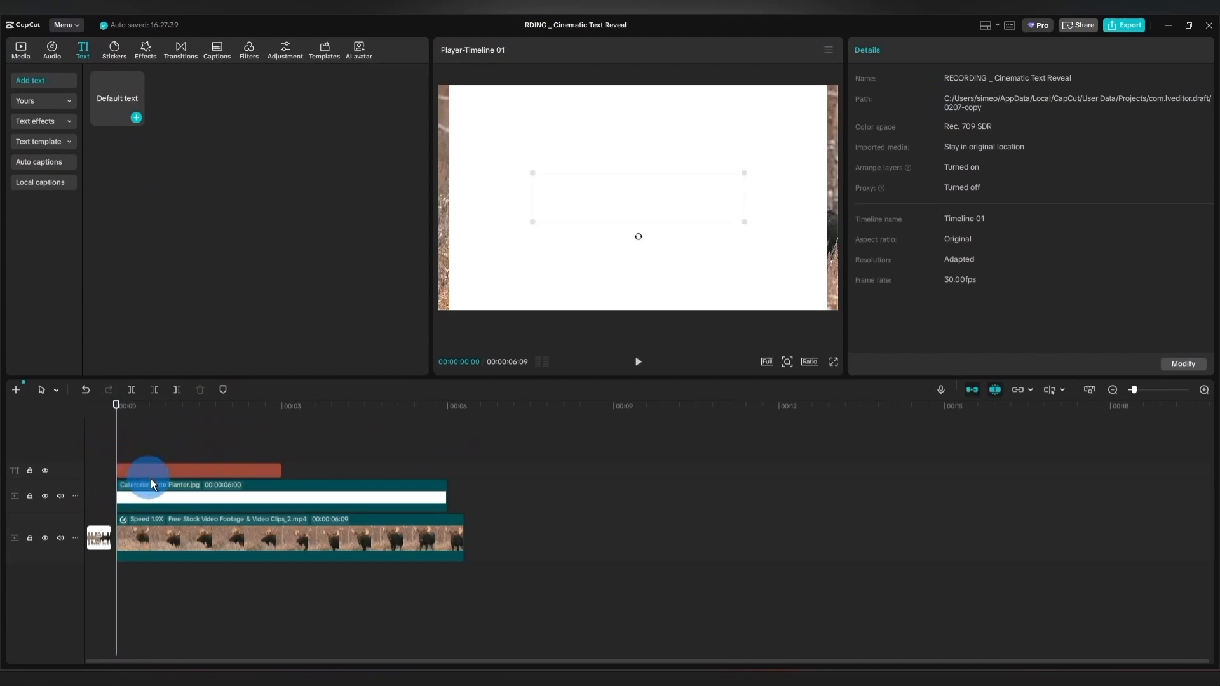
{"action": "left_click_drag", "start_coordinate": [281, 470], "coordinate": [448, 471]}
{"action": "left_click", "coordinate": [148, 471]}
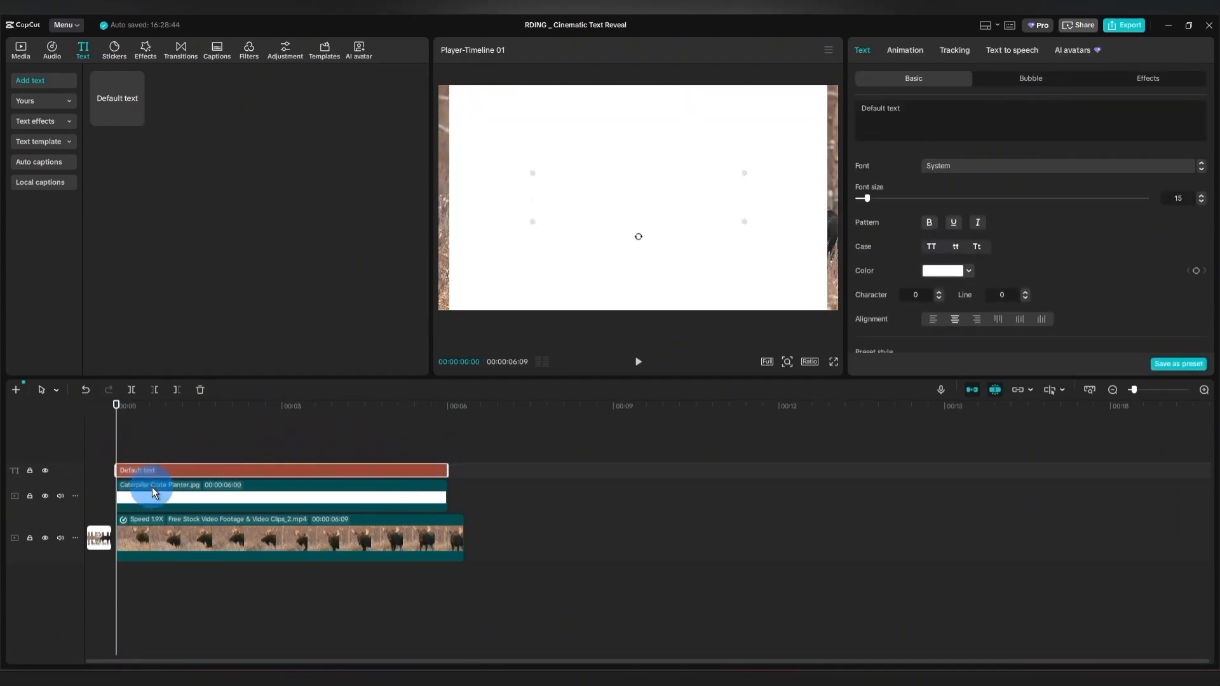
Scale the white image to 126% so it covers the frame, and hide its track.
{"action": "left_click", "coordinate": [277, 491]}
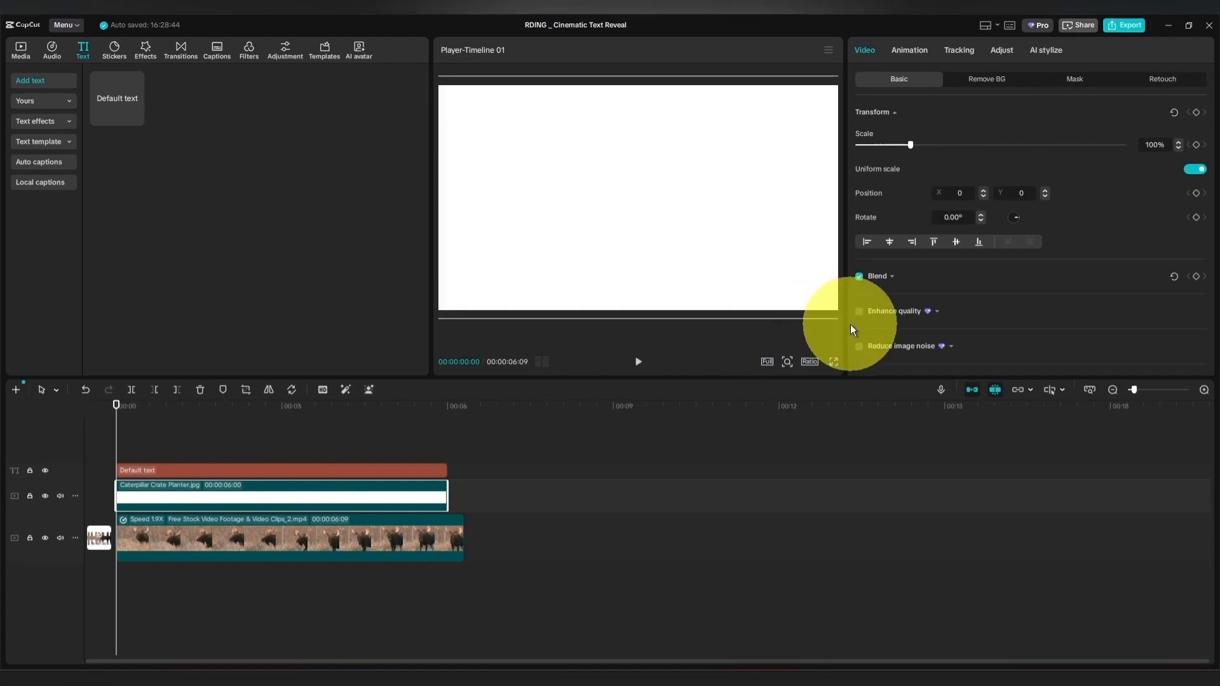
{"action": "left_click_drag", "start_coordinate": [911, 145], "coordinate": [925, 149]}
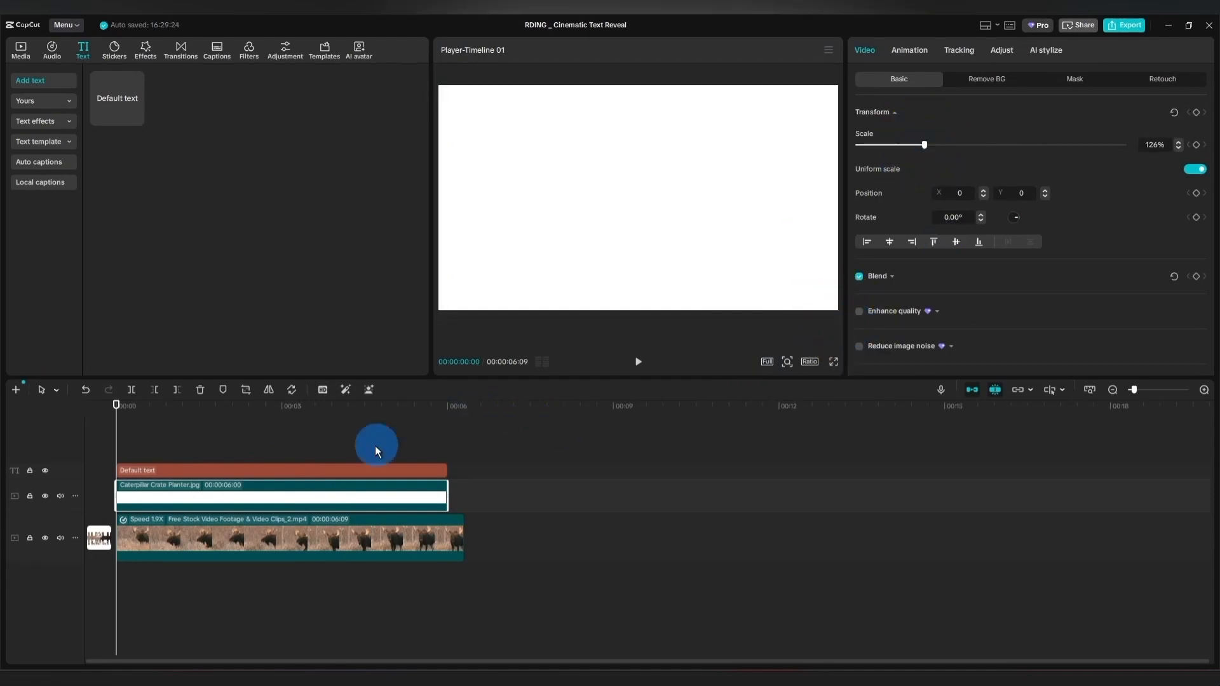
{"action": "left_click", "coordinate": [202, 470]}
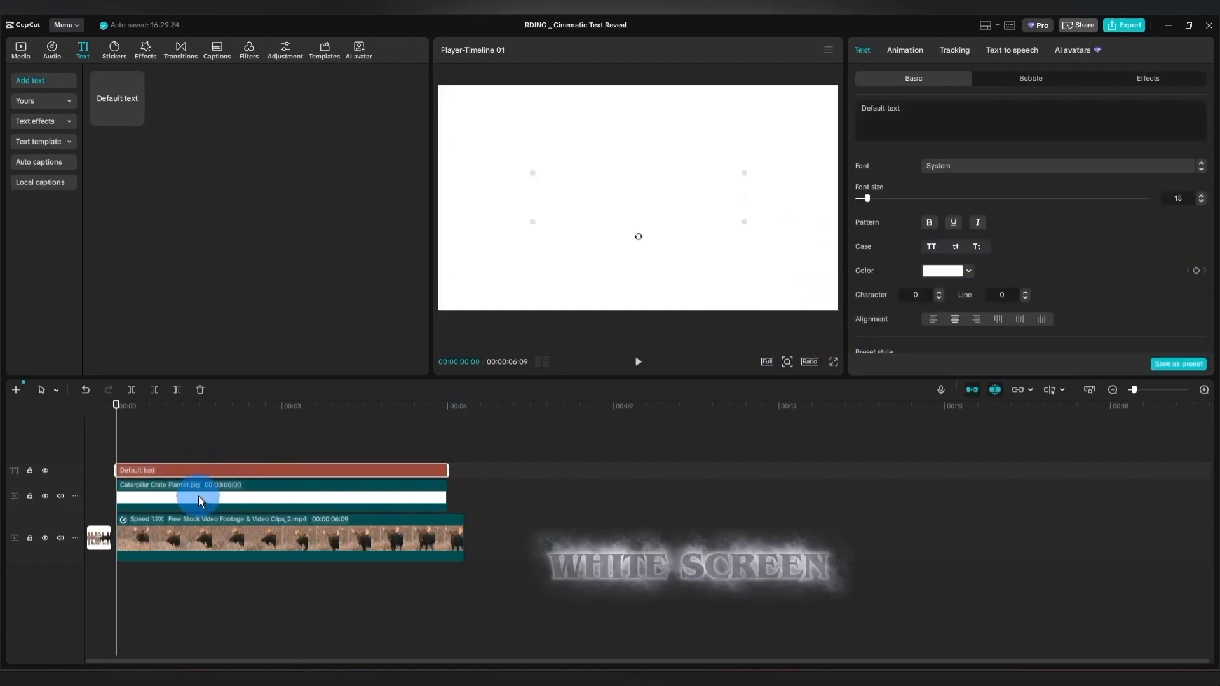
{"action": "left_click", "coordinate": [198, 496]}
{"action": "left_click", "coordinate": [44, 495]}
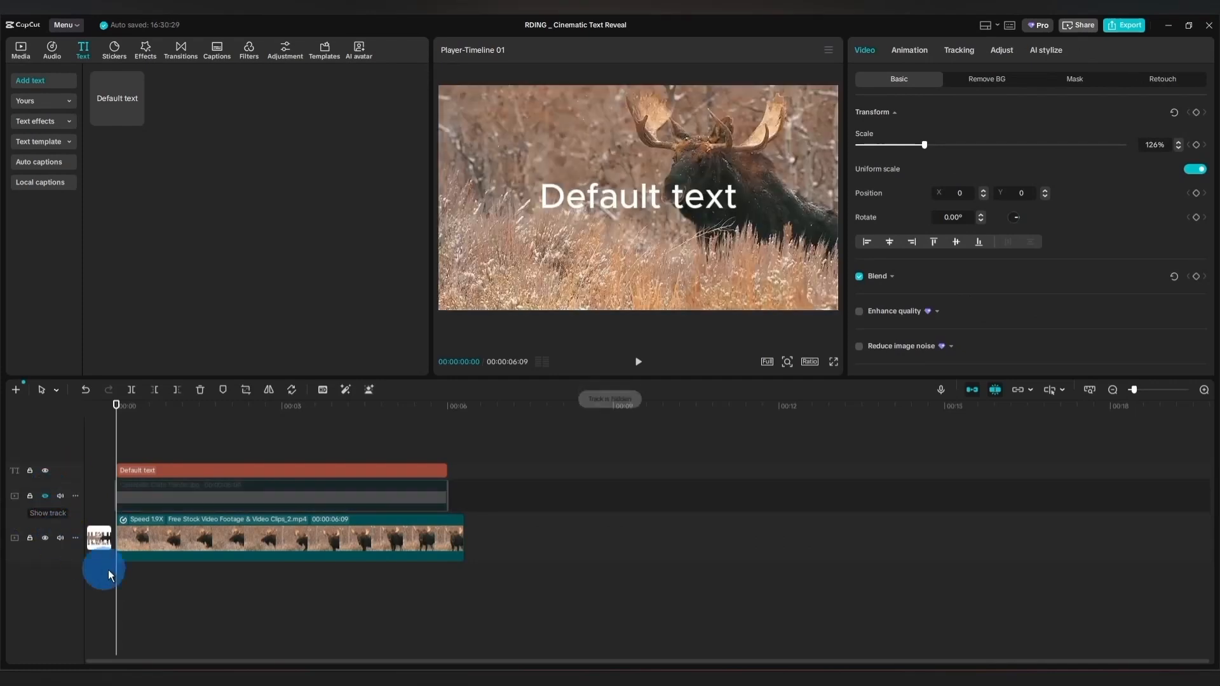
Change the title text to CAPCUT and make it bold in the Oswald-Bold font.
{"action": "left_click", "coordinate": [211, 470]}
{"action": "left_click_drag", "start_coordinate": [915, 117], "coordinate": [848, 104]}
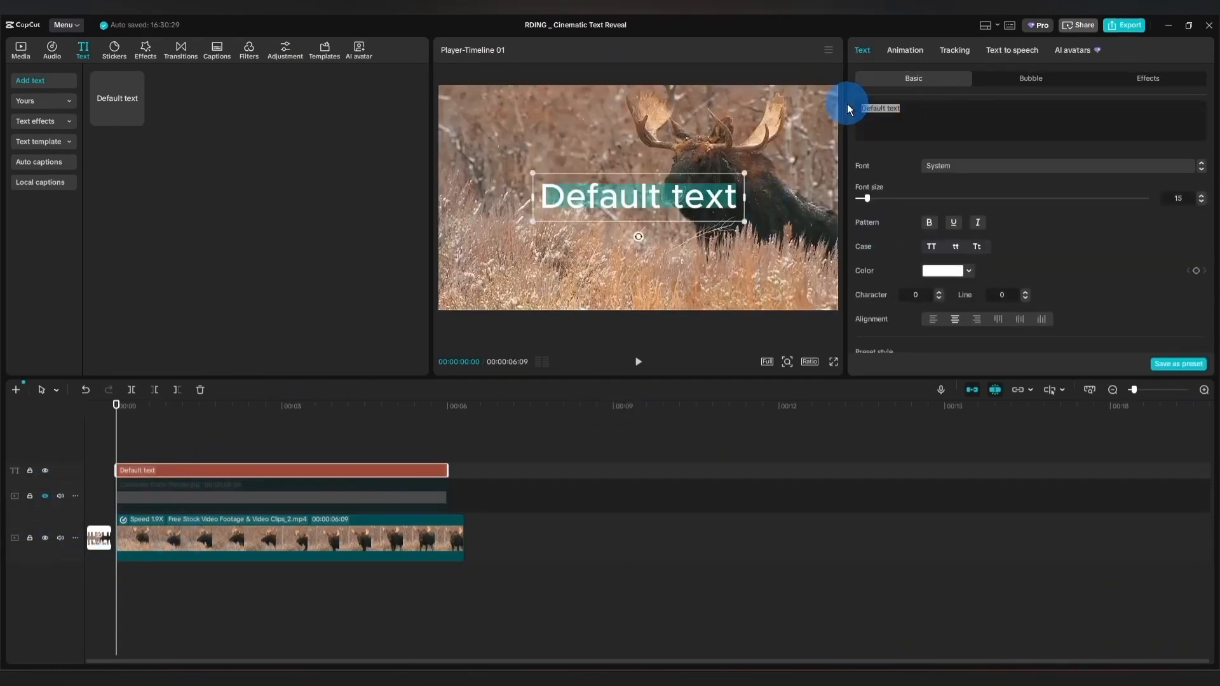
{"action": "type", "text": "CAPCUT"}
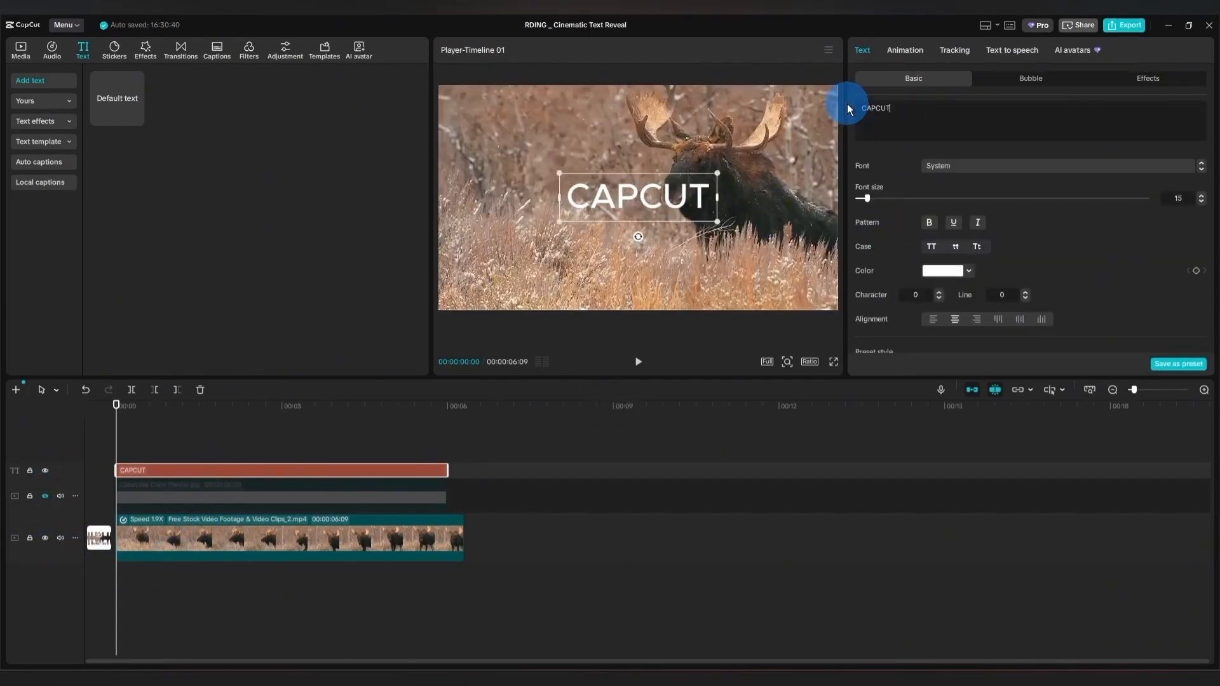
{"action": "left_click", "coordinate": [929, 223]}
{"action": "left_click", "coordinate": [1020, 166]}
{"action": "left_click", "coordinate": [974, 221]}
{"action": "left_click", "coordinate": [798, 223]}
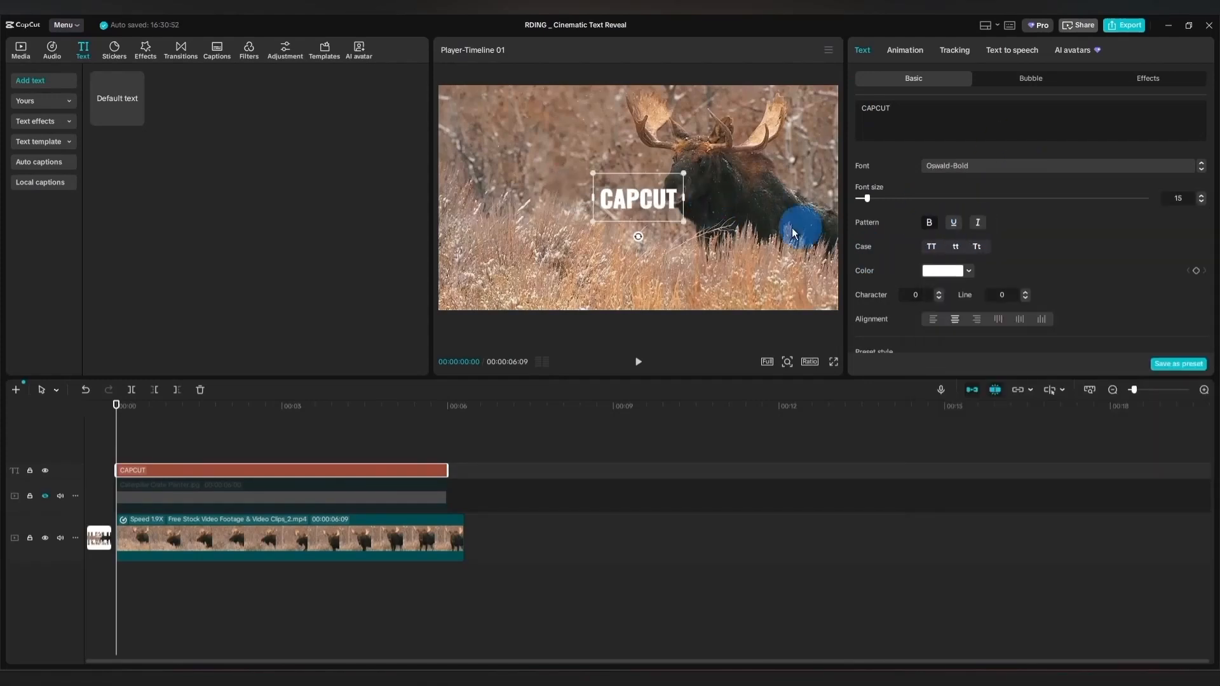
Enlarge the CAPCUT title to nearly the full frame width and set its character spacing to 1.
{"action": "left_click_drag", "start_coordinate": [687, 223], "coordinate": [914, 377]}
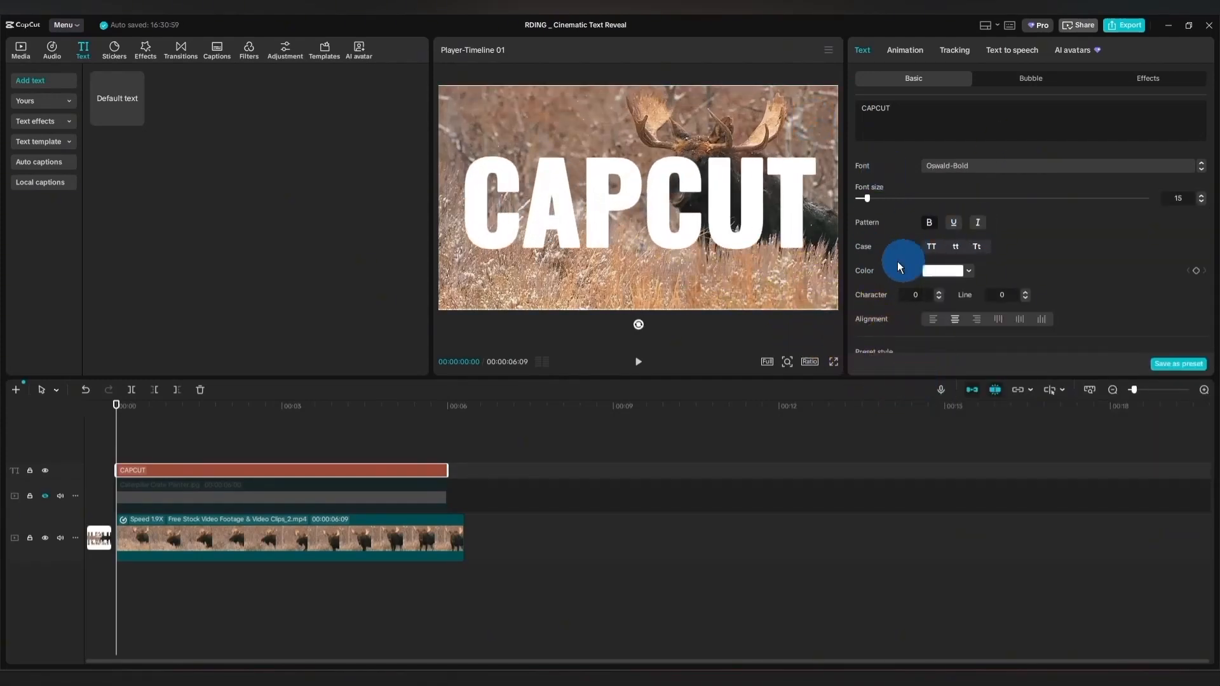
{"action": "left_click", "coordinate": [939, 293]}
{"action": "left_click", "coordinate": [567, 129]}
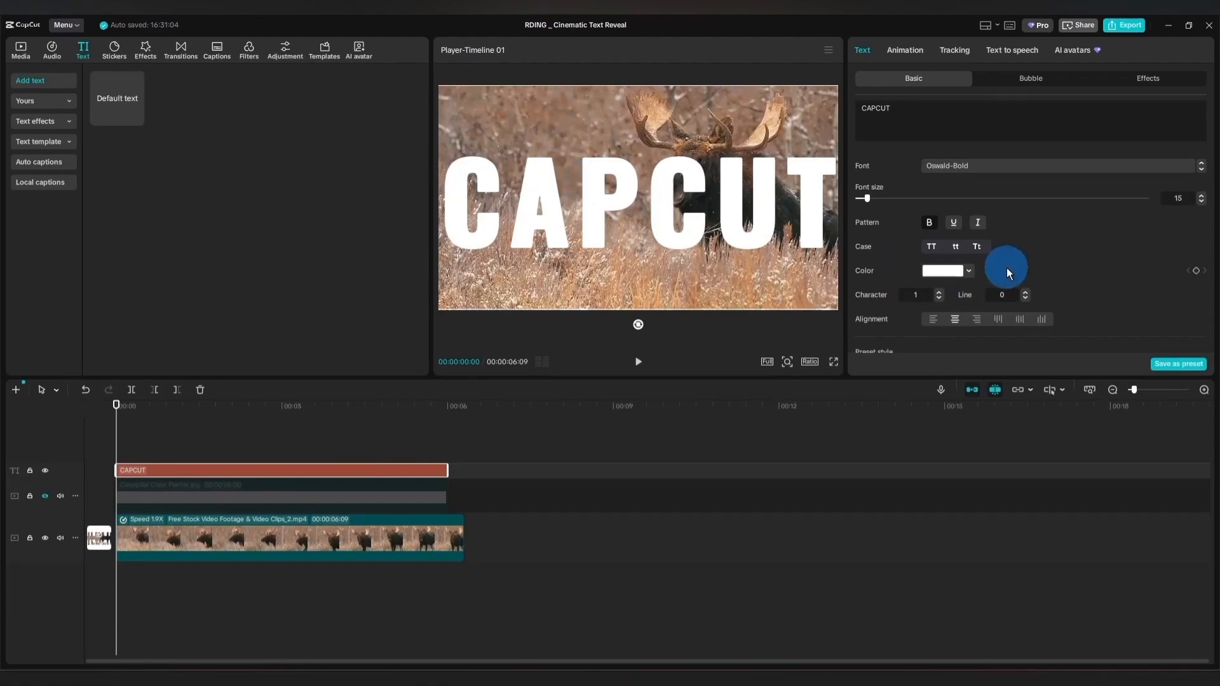
Colour the CAPCUT title dark navy blue and show the white image's track again.
{"action": "left_click", "coordinate": [181, 472]}
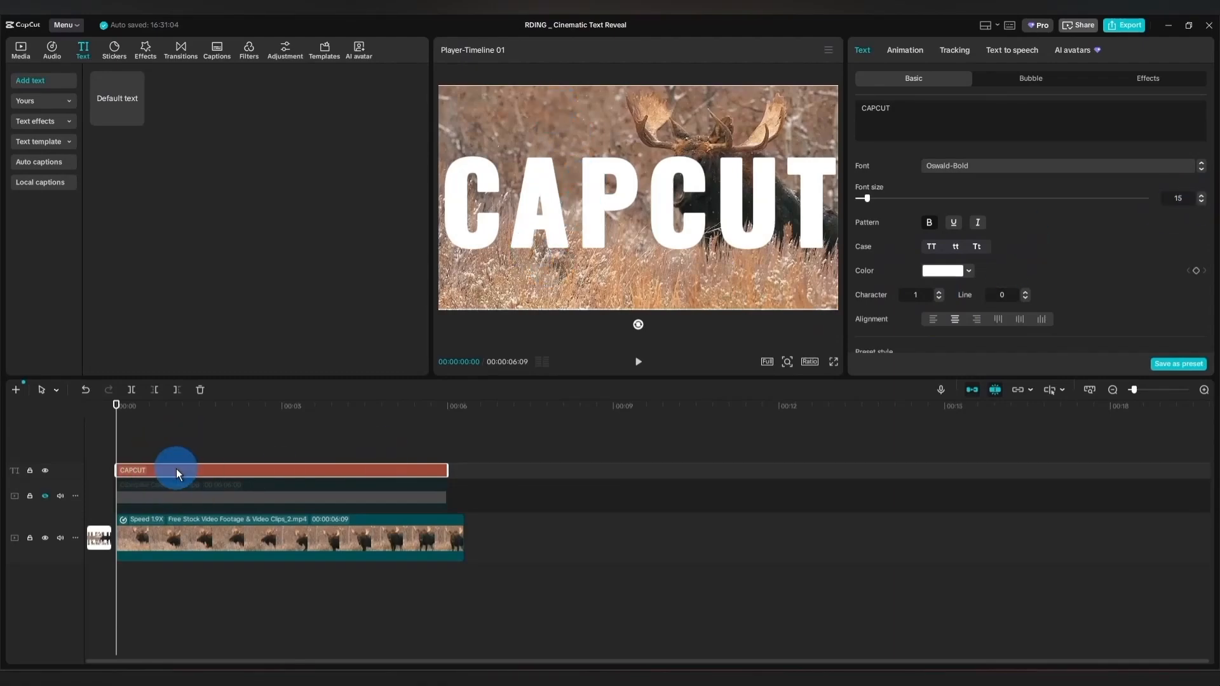
{"action": "left_click", "coordinate": [952, 270]}
{"action": "left_click", "coordinate": [994, 379]}
{"action": "left_click", "coordinate": [1020, 325]}
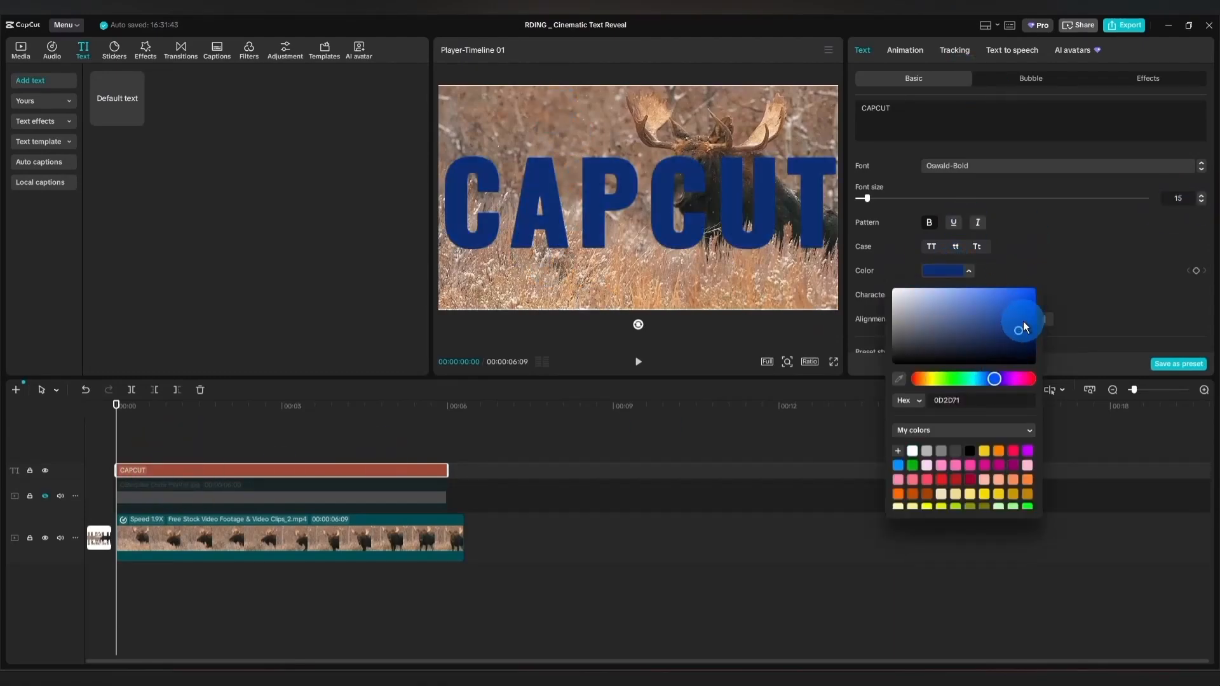
{"action": "left_click_drag", "start_coordinate": [1023, 328], "coordinate": [1020, 341]}
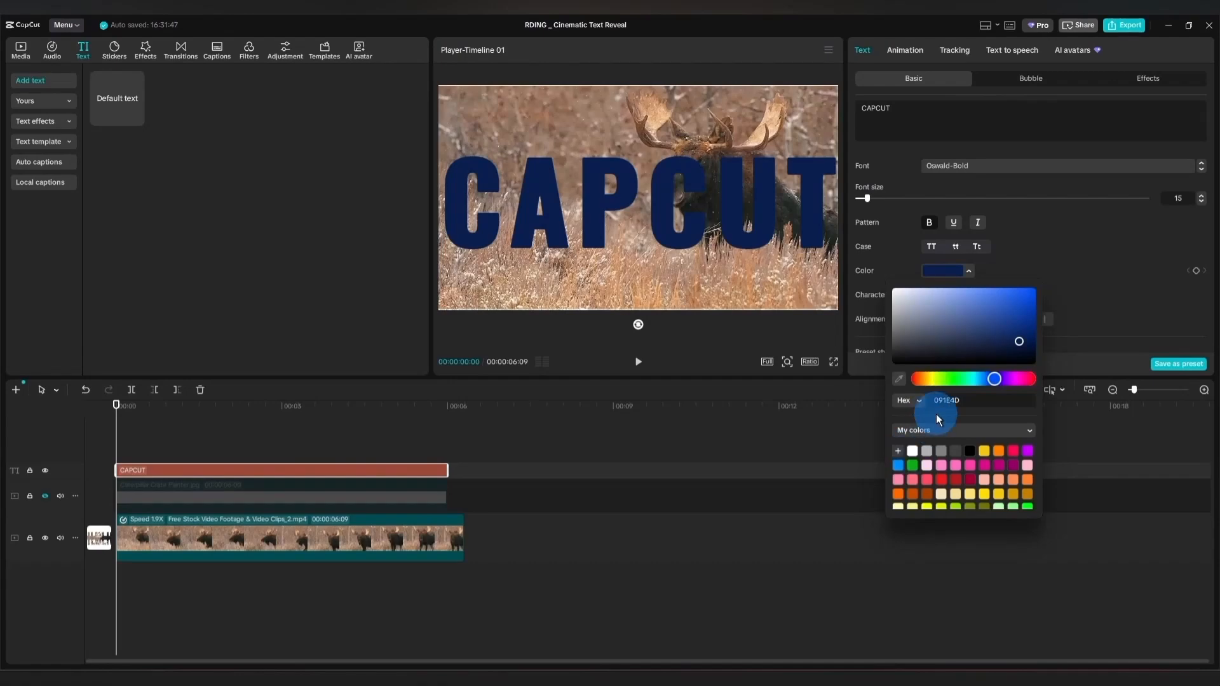
{"action": "left_click", "coordinate": [274, 499]}
{"action": "left_click", "coordinate": [46, 496]}
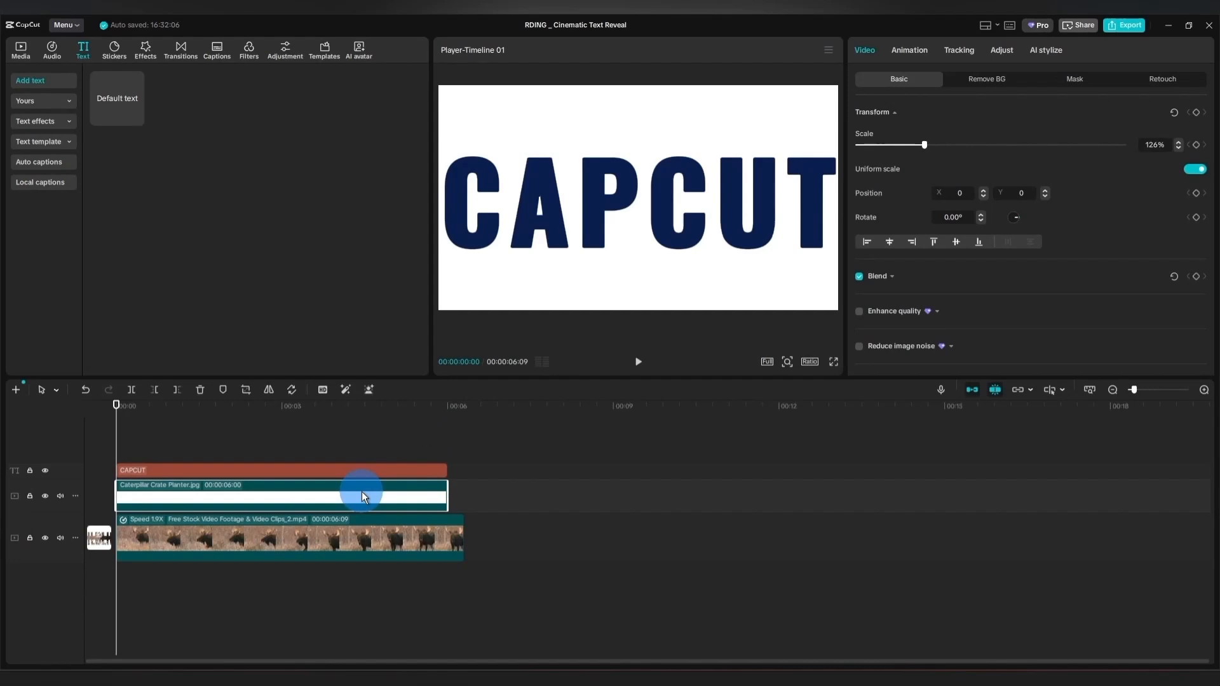
Apply the Fisheye Drop intro animation to the CAPCUT title with a duration of about 1.5 s.
{"action": "left_click", "coordinate": [163, 470]}
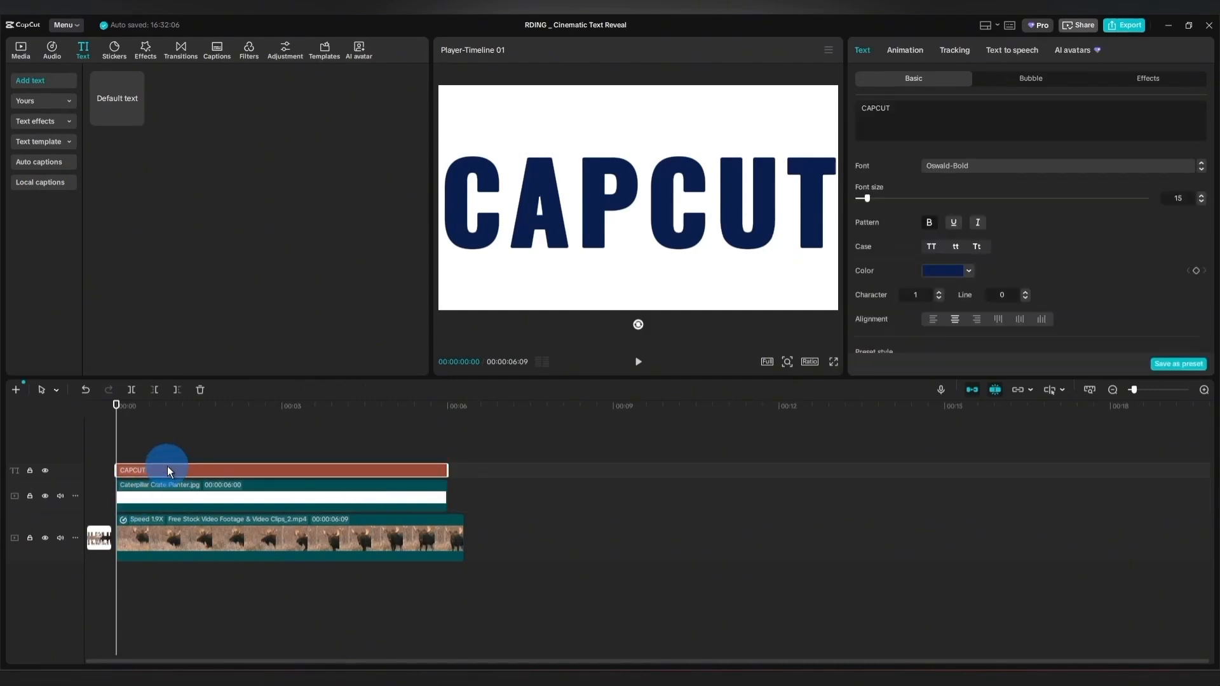
{"action": "left_click", "coordinate": [909, 51]}
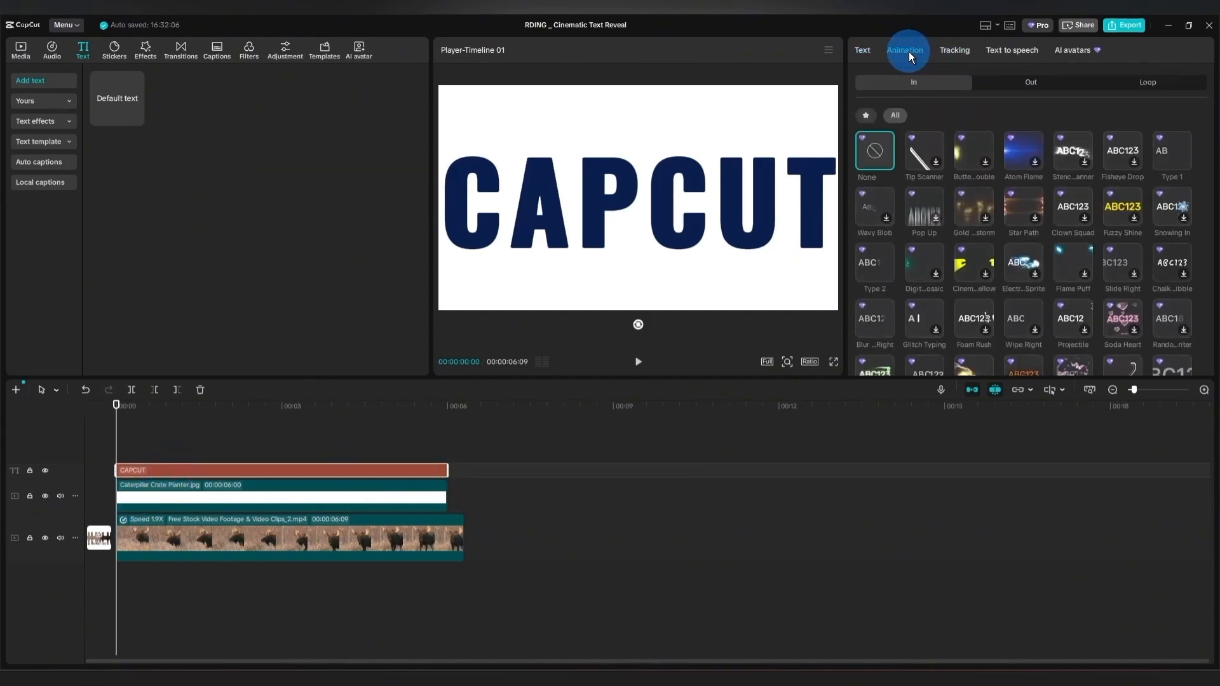
{"action": "left_click", "coordinate": [1117, 154]}
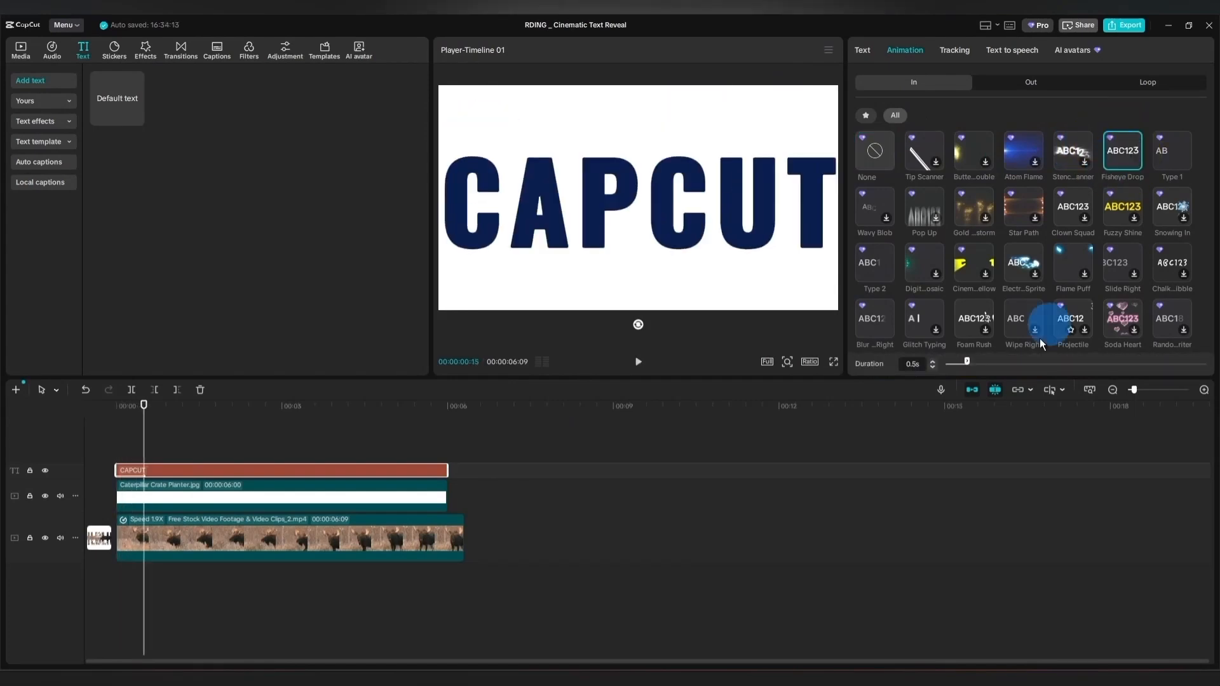
{"action": "left_click_drag", "start_coordinate": [967, 360], "coordinate": [1031, 356]}
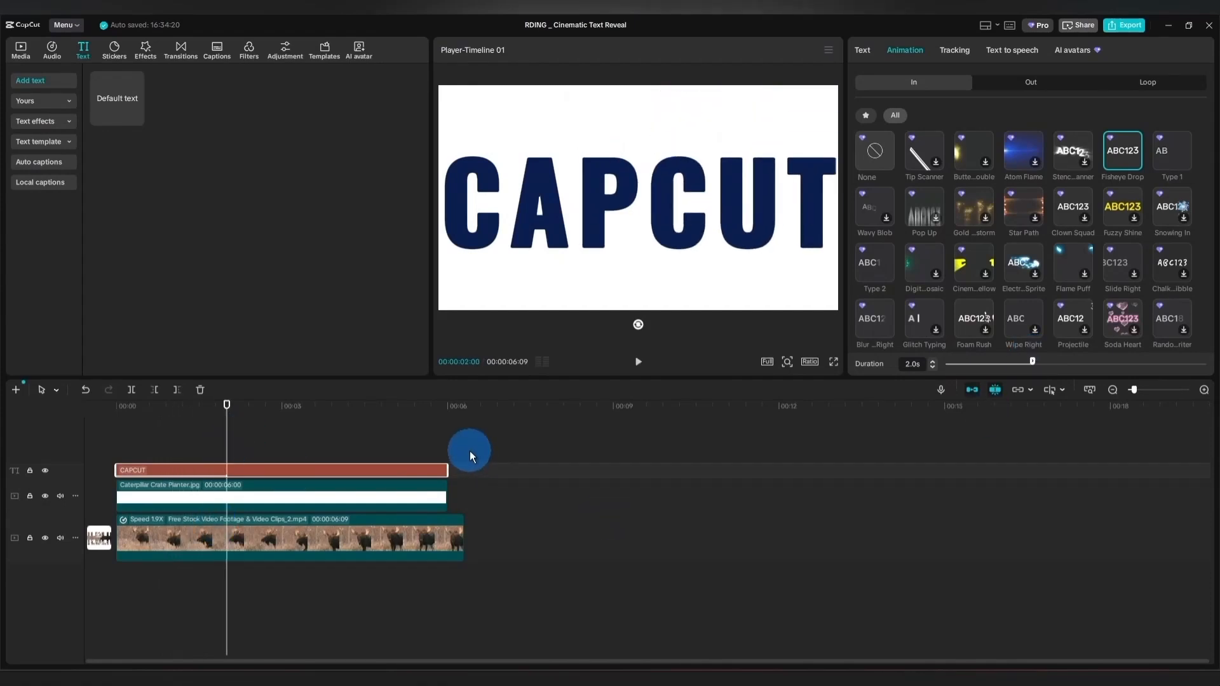
{"action": "left_click_drag", "start_coordinate": [1033, 362], "coordinate": [1013, 362]}
Combine the CAPCUT title and the white image into one compound clip.
{"action": "left_click_drag", "start_coordinate": [475, 440], "coordinate": [416, 499]}
{"action": "right_click", "coordinate": [416, 498]}
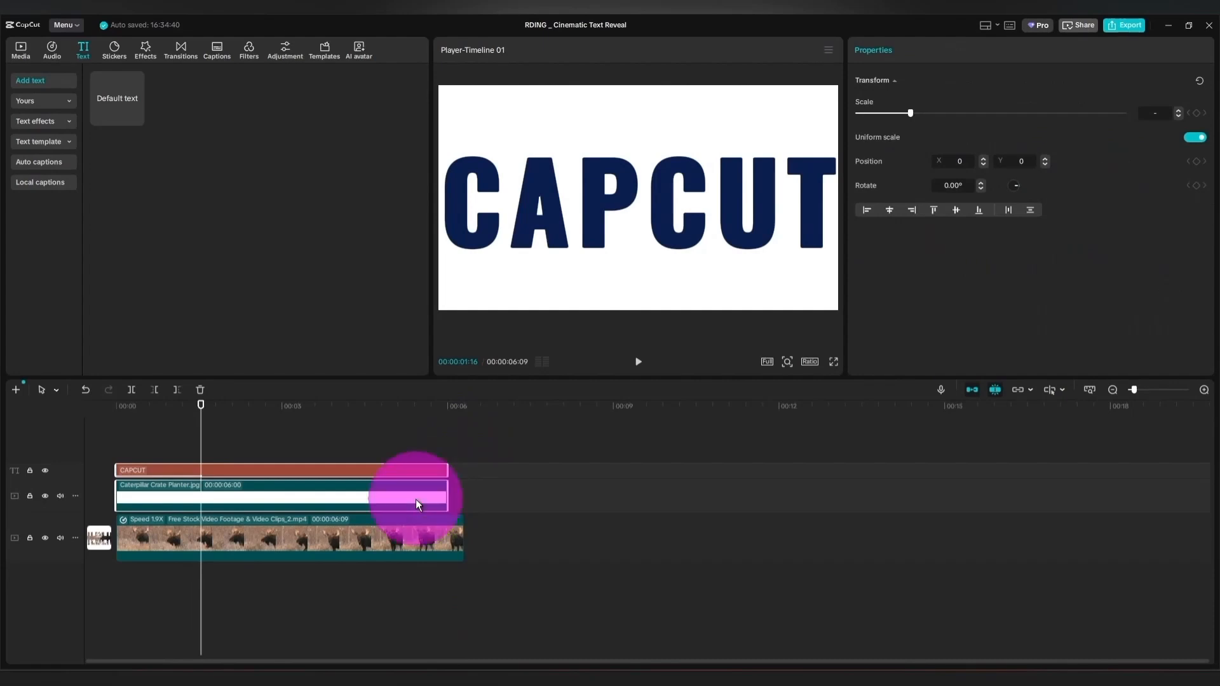
{"action": "left_click", "coordinate": [441, 509]}
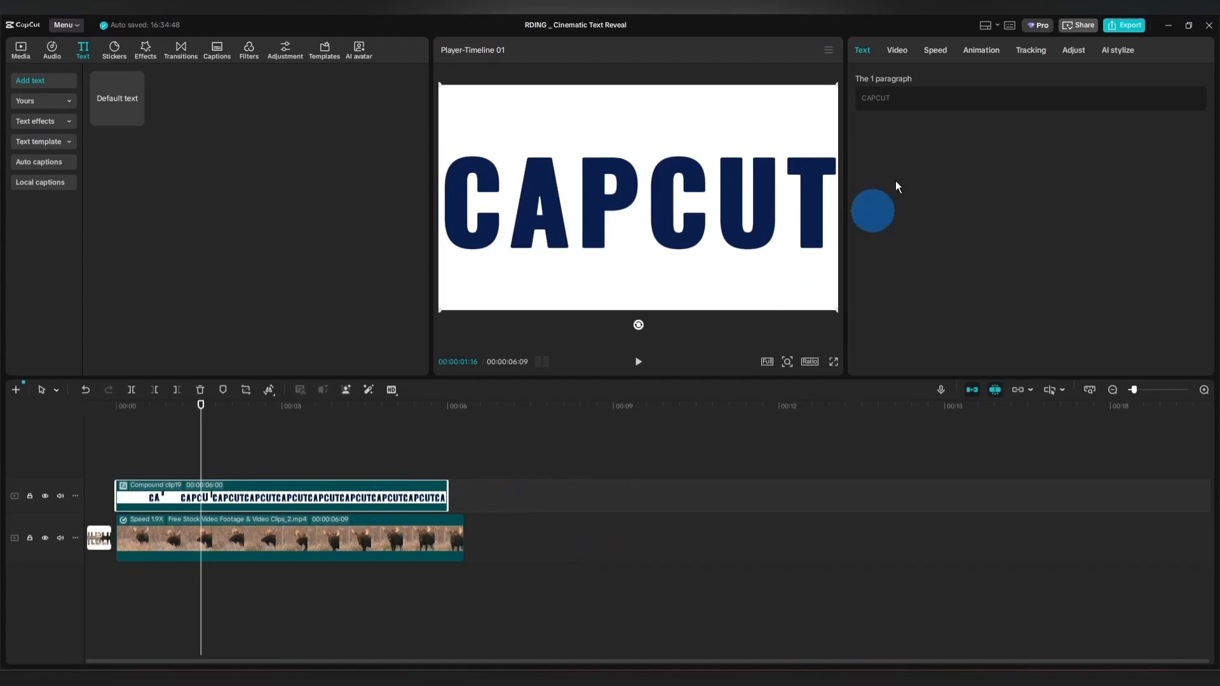
Key out the compound clip's navy letters with Chroma key at intensity 29 and preview the cut-out over the moose footage.
{"action": "left_click", "coordinate": [902, 51]}
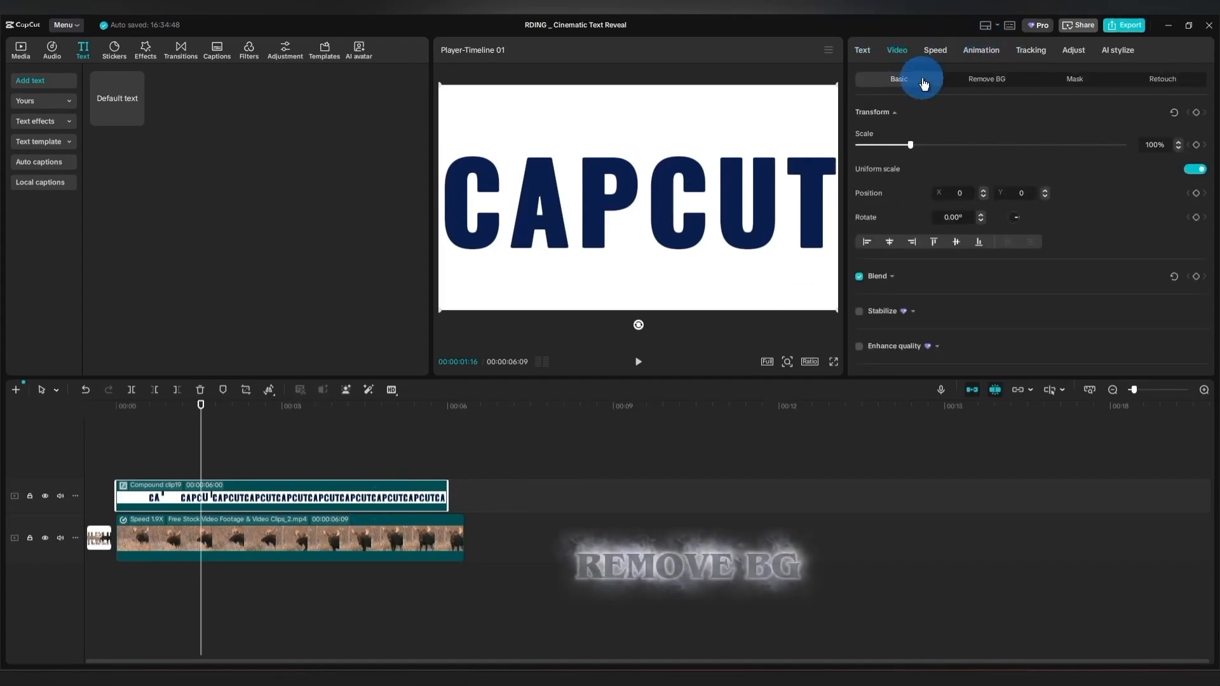
{"action": "left_click", "coordinate": [991, 81]}
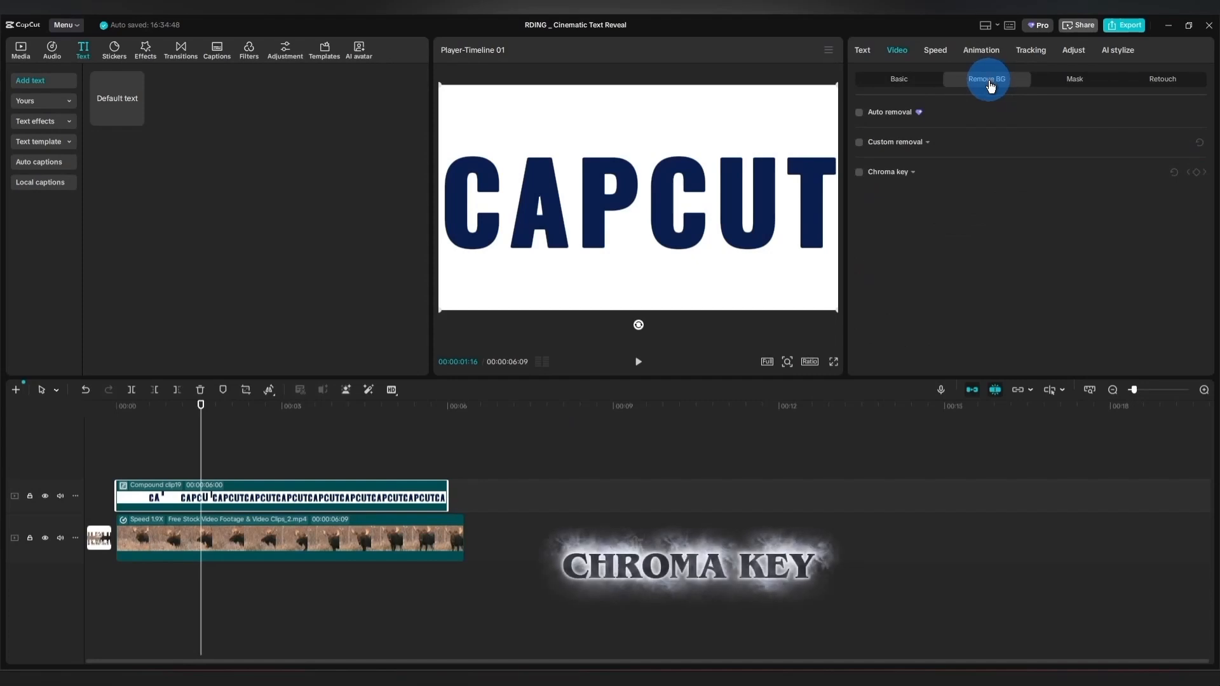
{"action": "left_click", "coordinate": [859, 173]}
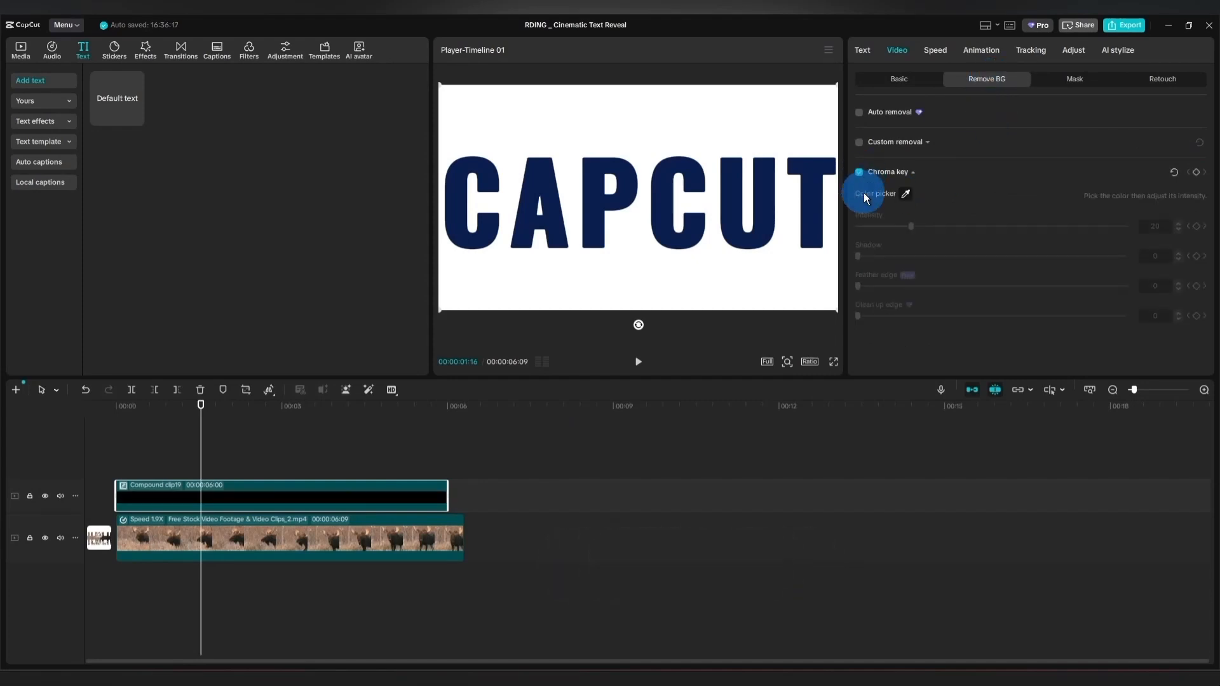
{"action": "left_click", "coordinate": [905, 193]}
{"action": "left_click", "coordinate": [654, 217]}
{"action": "left_click", "coordinate": [638, 361]}
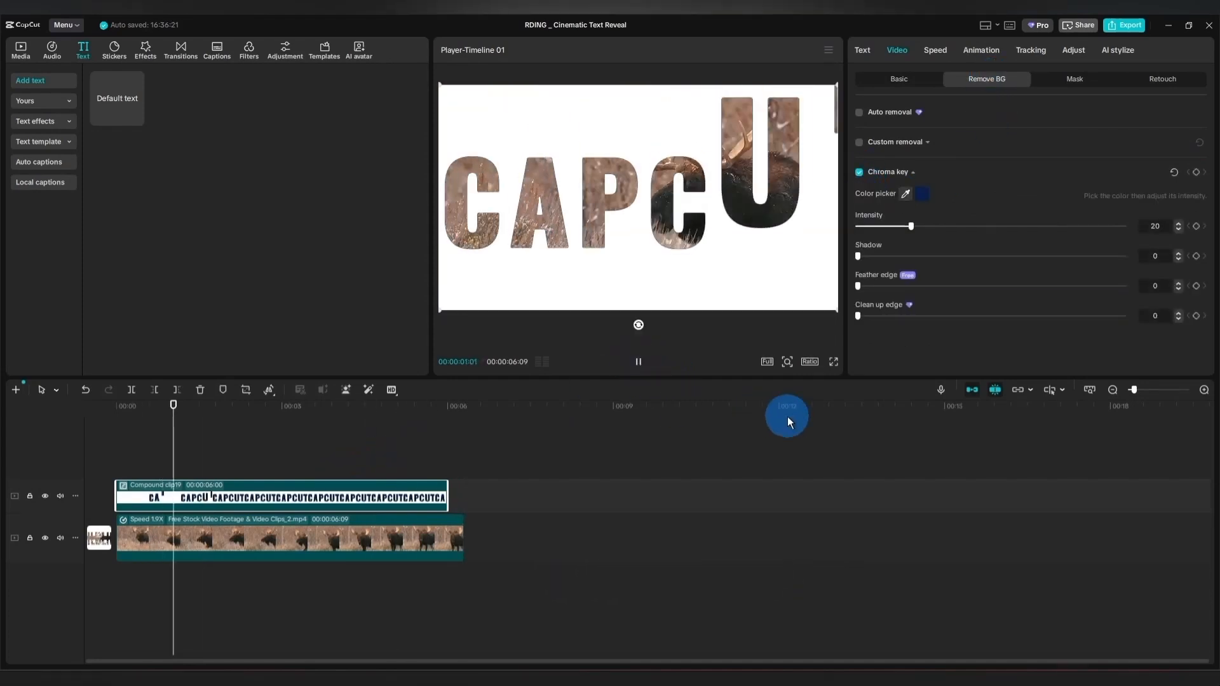
{"action": "left_click_drag", "start_coordinate": [912, 225], "coordinate": [935, 227]}
{"action": "left_click", "coordinate": [668, 326]}
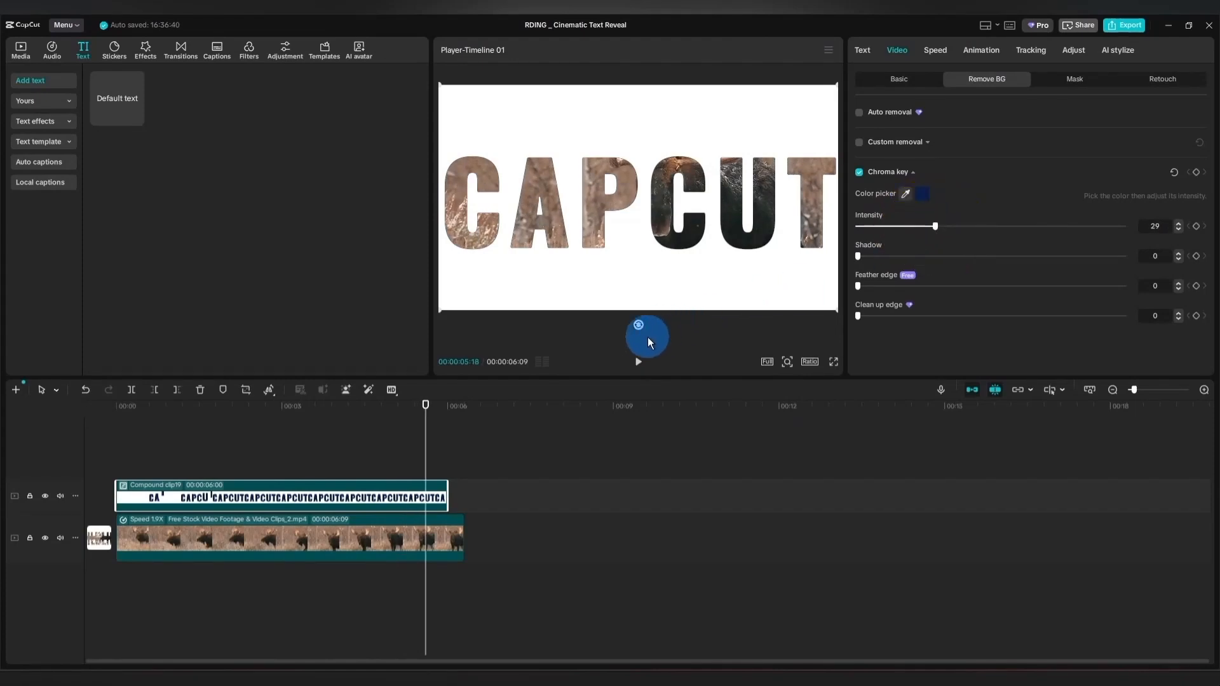
Duplicate the keyed CAPCUT compound clip onto a new track above, starting at 0 s.
{"action": "left_click", "coordinate": [393, 442]}
{"action": "left_click_drag", "start_coordinate": [394, 435], "coordinate": [105, 445]}
{"action": "right_click", "coordinate": [189, 497]}
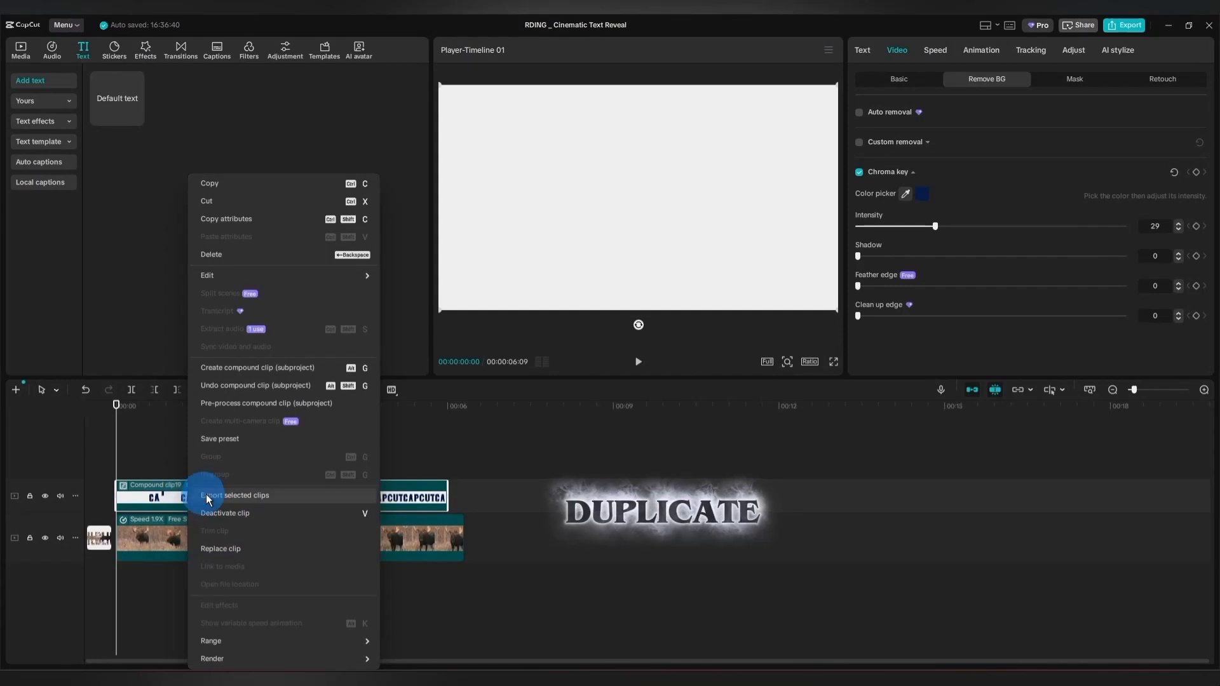
{"action": "left_click", "coordinate": [224, 183]}
{"action": "left_click", "coordinate": [114, 464]}
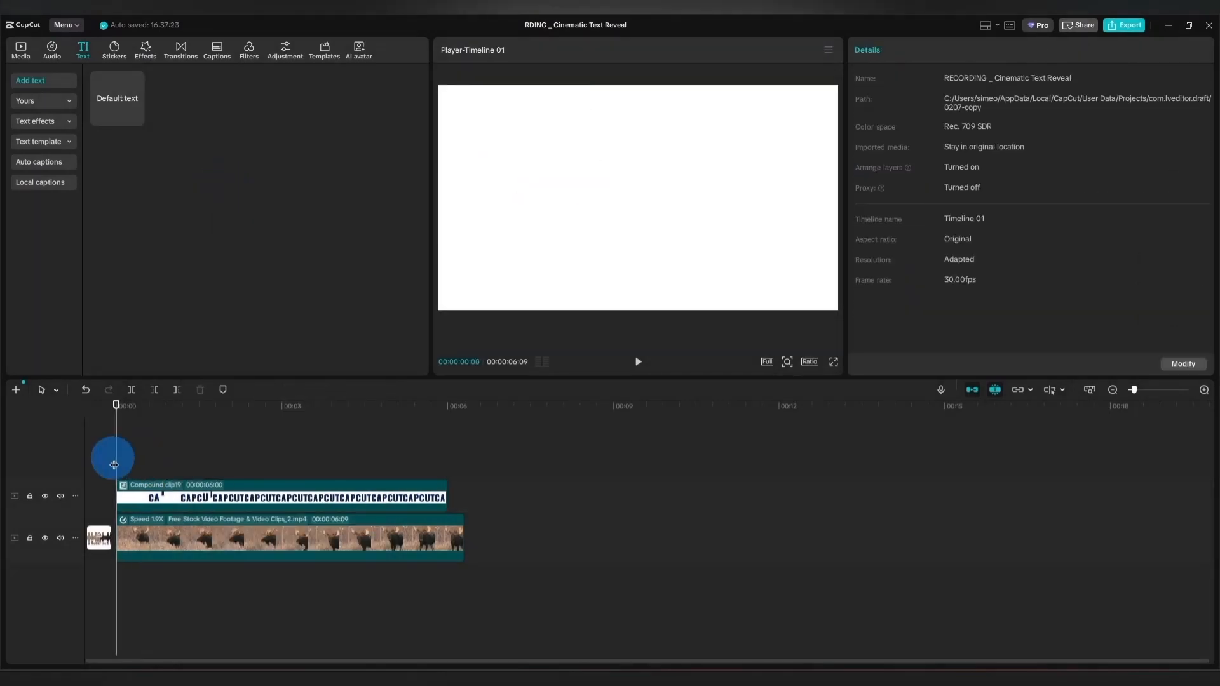
{"action": "key", "text": "ctrl+v"}
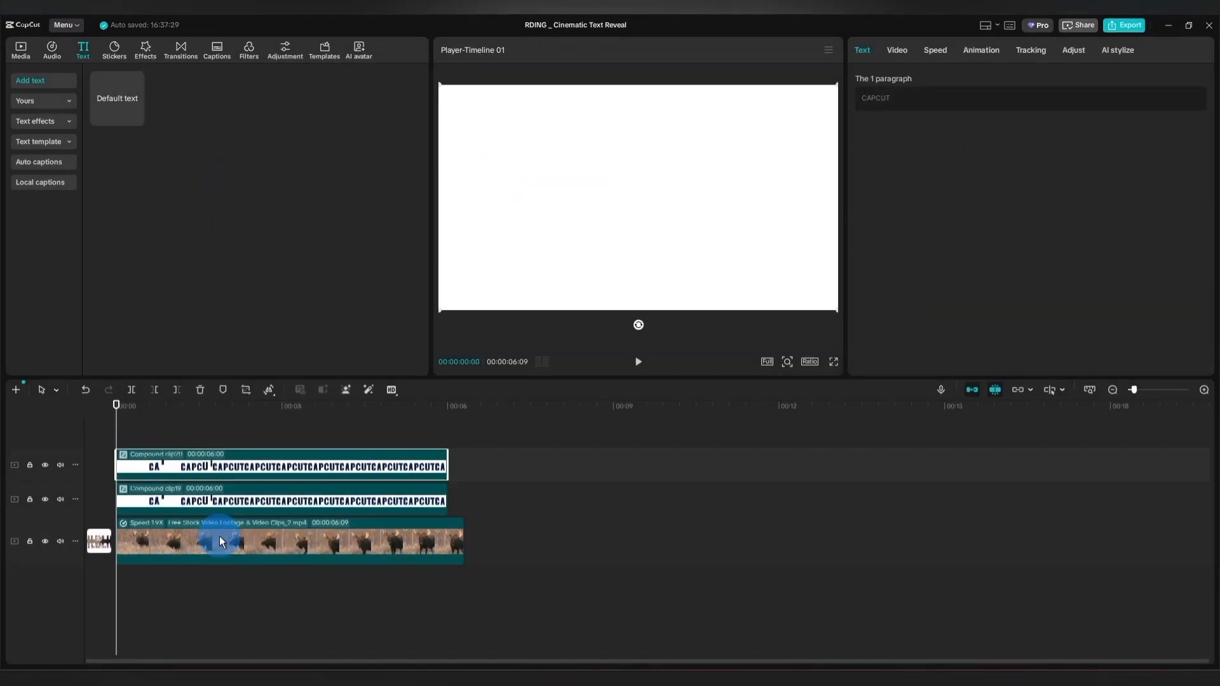
Split both CAPCUT compound clips at 2 s.
{"action": "left_click", "coordinate": [117, 433]}
{"action": "left_click_drag", "start_coordinate": [117, 433], "coordinate": [227, 426]}
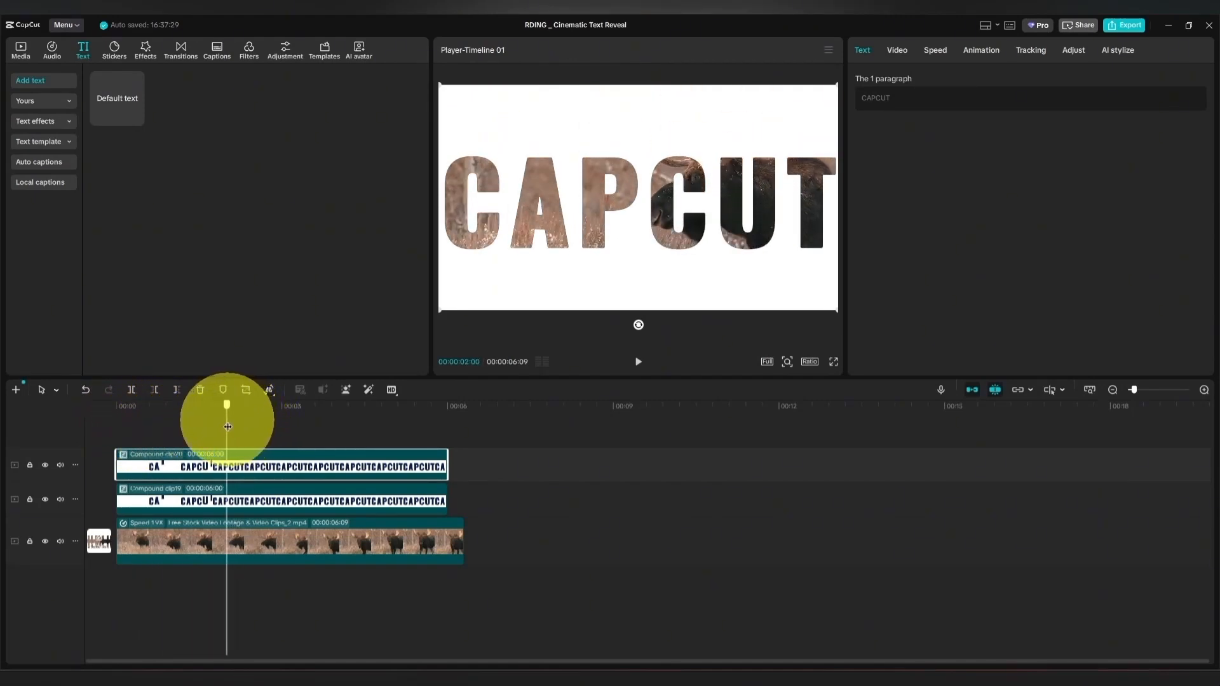
{"action": "left_click", "coordinate": [478, 440]}
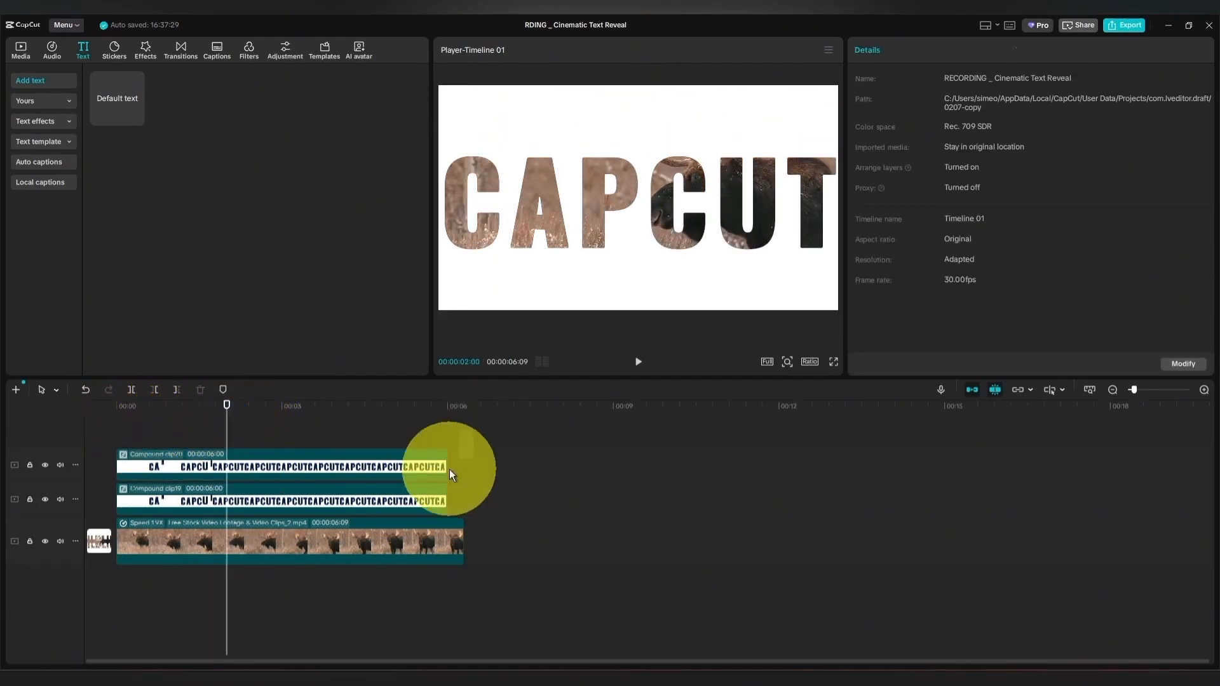
{"action": "left_click", "coordinate": [130, 390]}
Apply a Split mask to the upper track's second CAPCUT segment.
{"action": "left_click", "coordinate": [313, 469]}
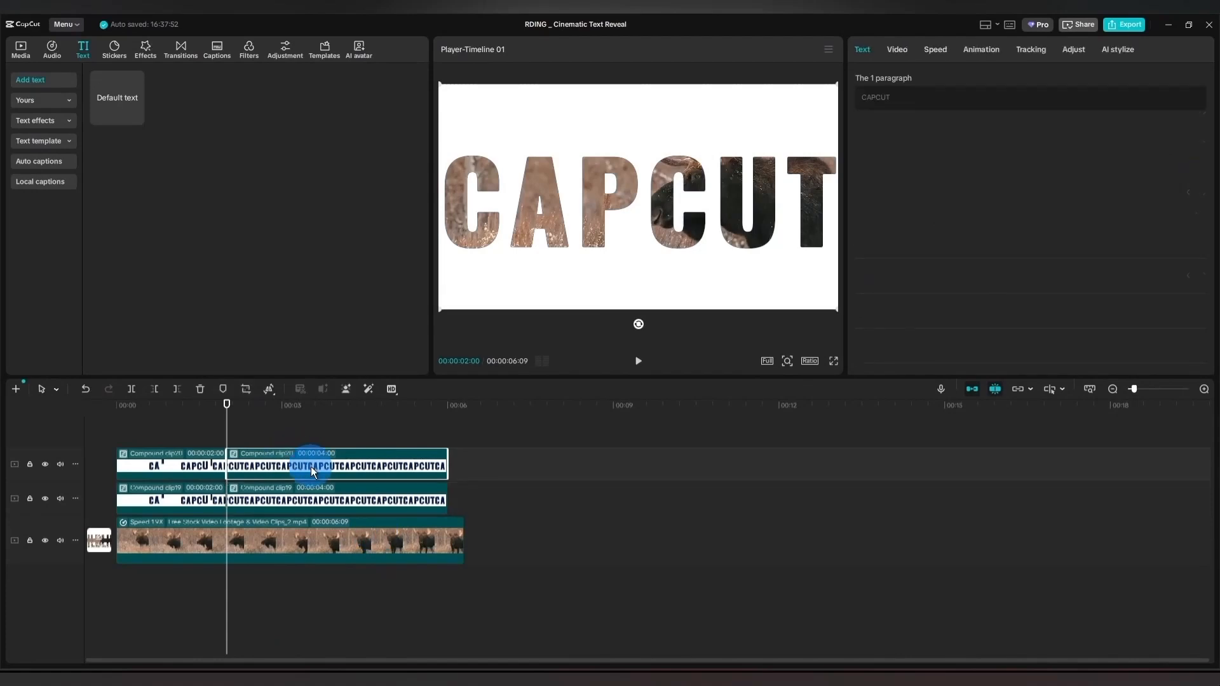
{"action": "left_click", "coordinate": [897, 49]}
{"action": "left_click", "coordinate": [1076, 78]}
{"action": "left_click", "coordinate": [890, 130]}
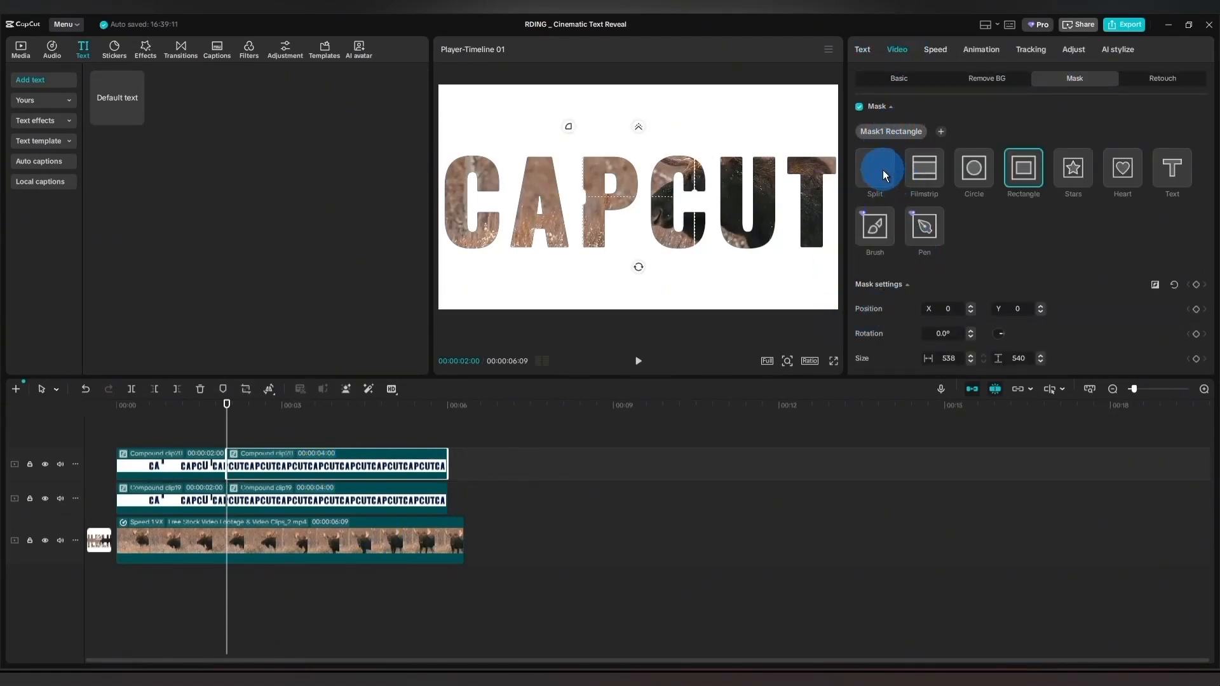
{"action": "left_click", "coordinate": [883, 170]}
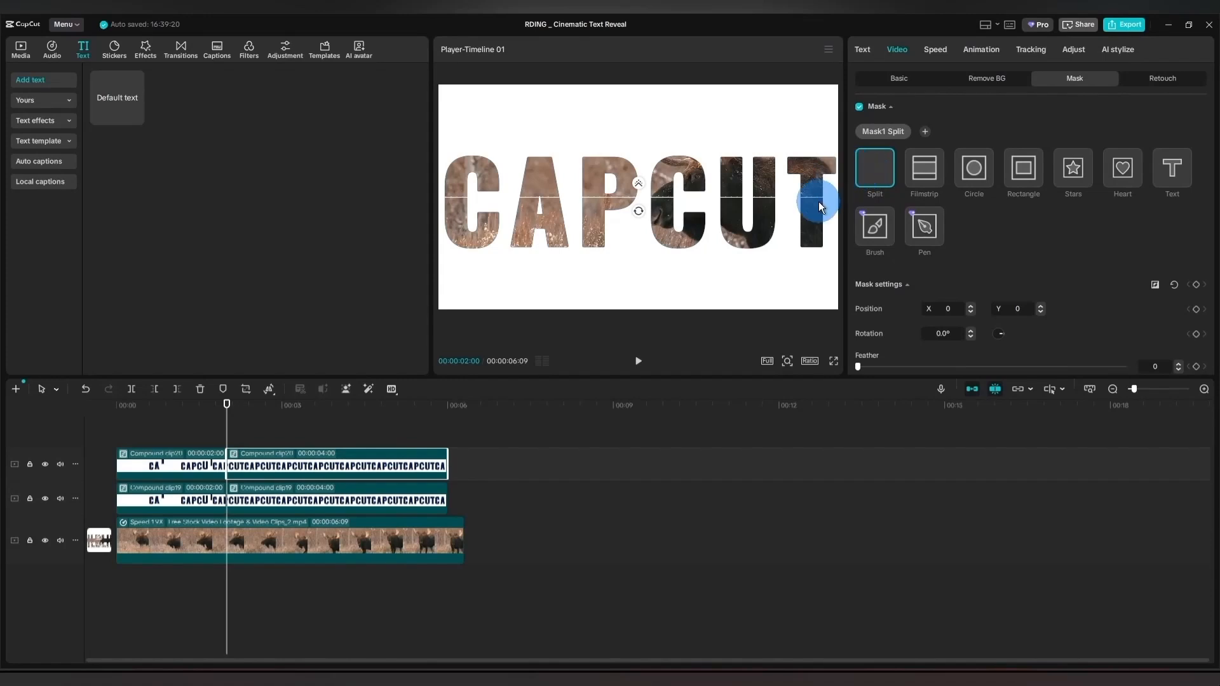
Apply a Split mask rotated to -180° to the lower track's second CAPCUT segment.
{"action": "left_click", "coordinate": [324, 501]}
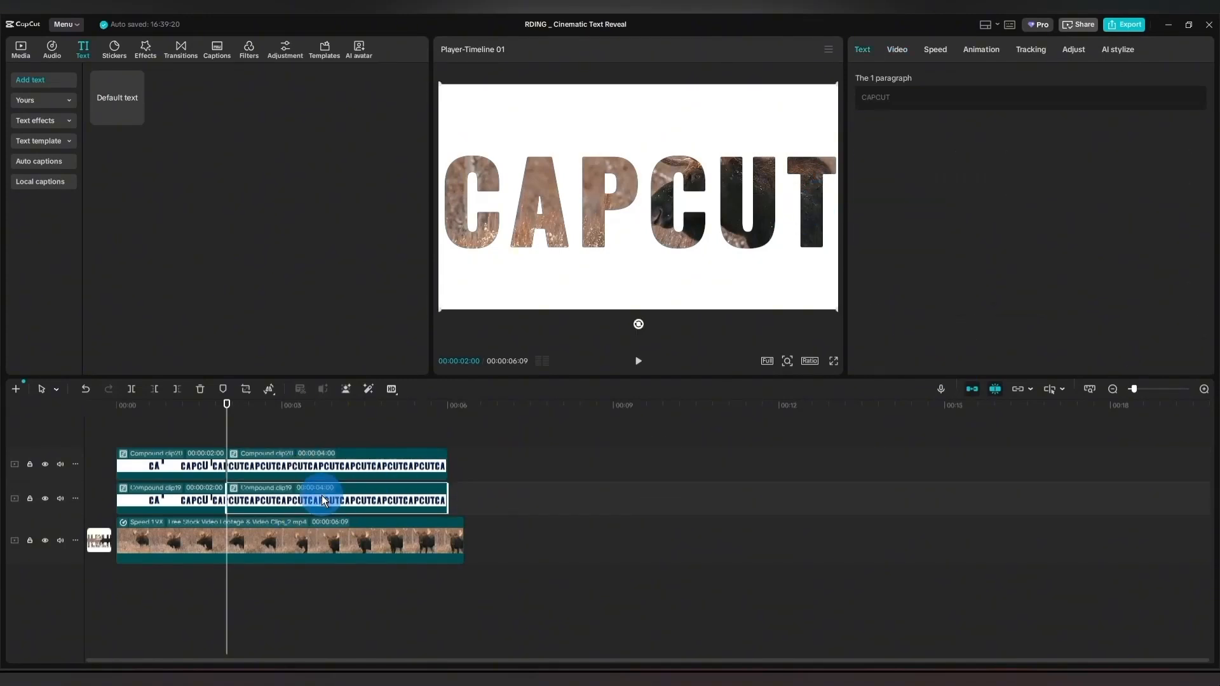
{"action": "left_click", "coordinate": [897, 49]}
{"action": "left_click", "coordinate": [885, 132]}
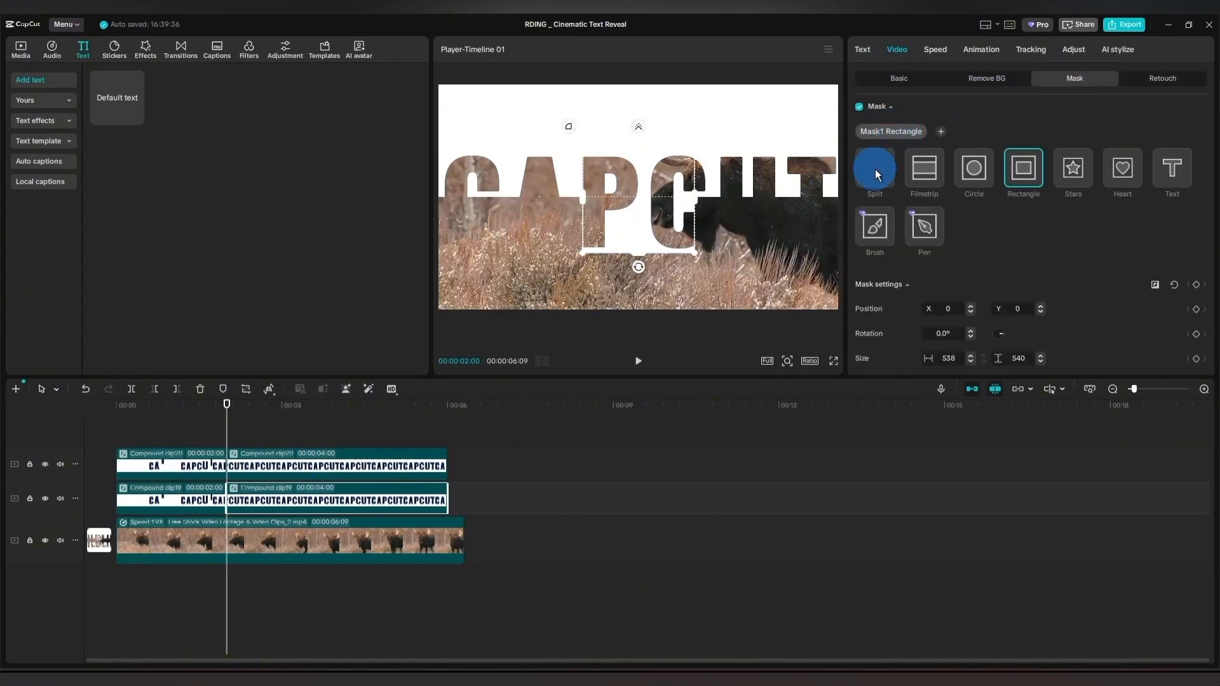
{"action": "left_click", "coordinate": [875, 169]}
{"action": "left_click_drag", "start_coordinate": [612, 185], "coordinate": [641, 183]}
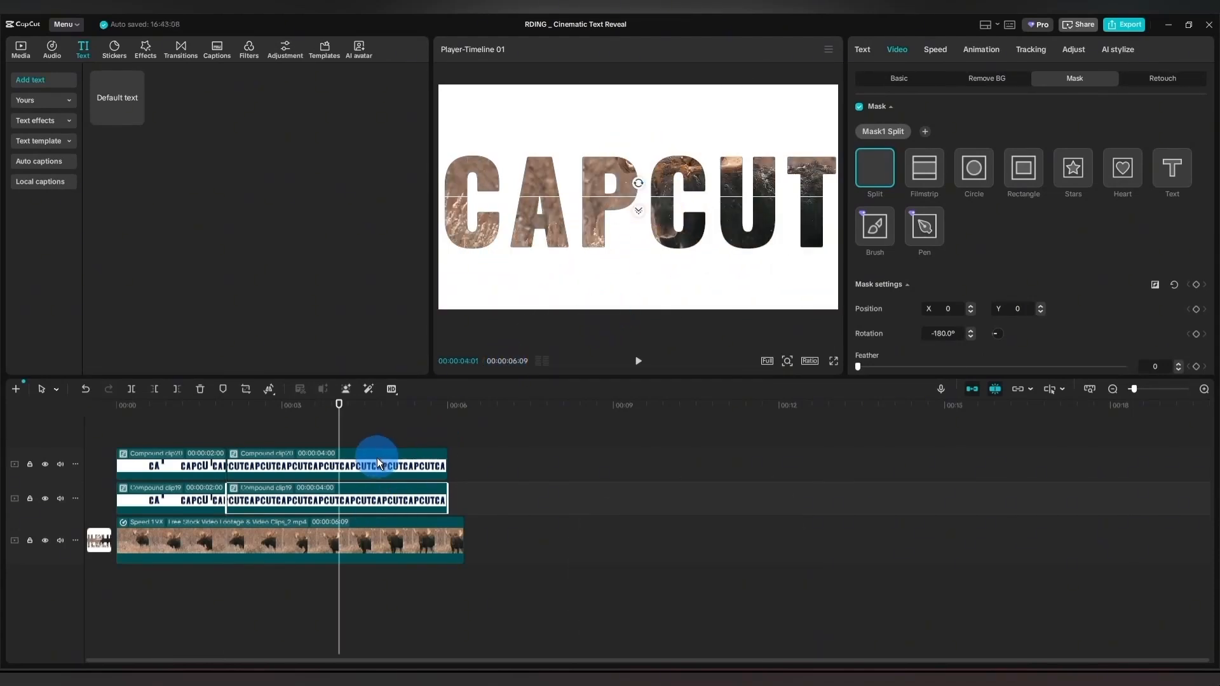
Add a position keyframe at 2 s to the upper track's second CAPCUT segment.
{"action": "left_click", "coordinate": [376, 459]}
{"action": "left_click_drag", "start_coordinate": [338, 420], "coordinate": [224, 437]}
{"action": "left_click", "coordinate": [895, 50]}
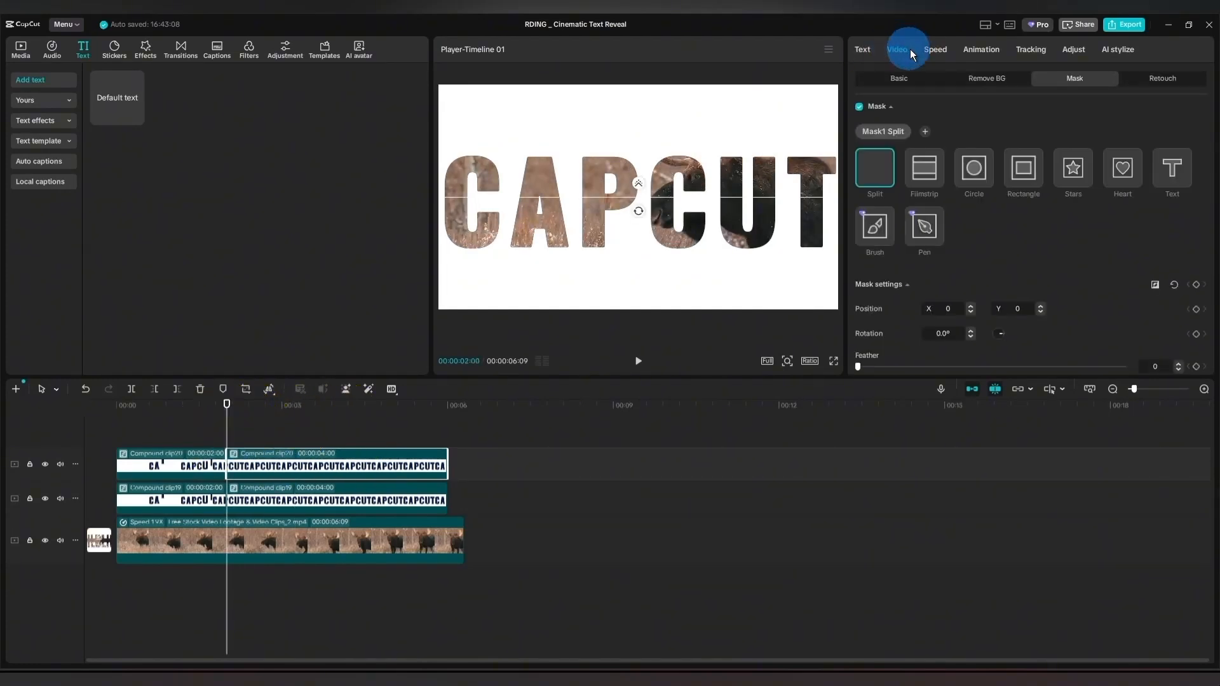
{"action": "left_click", "coordinate": [898, 79]}
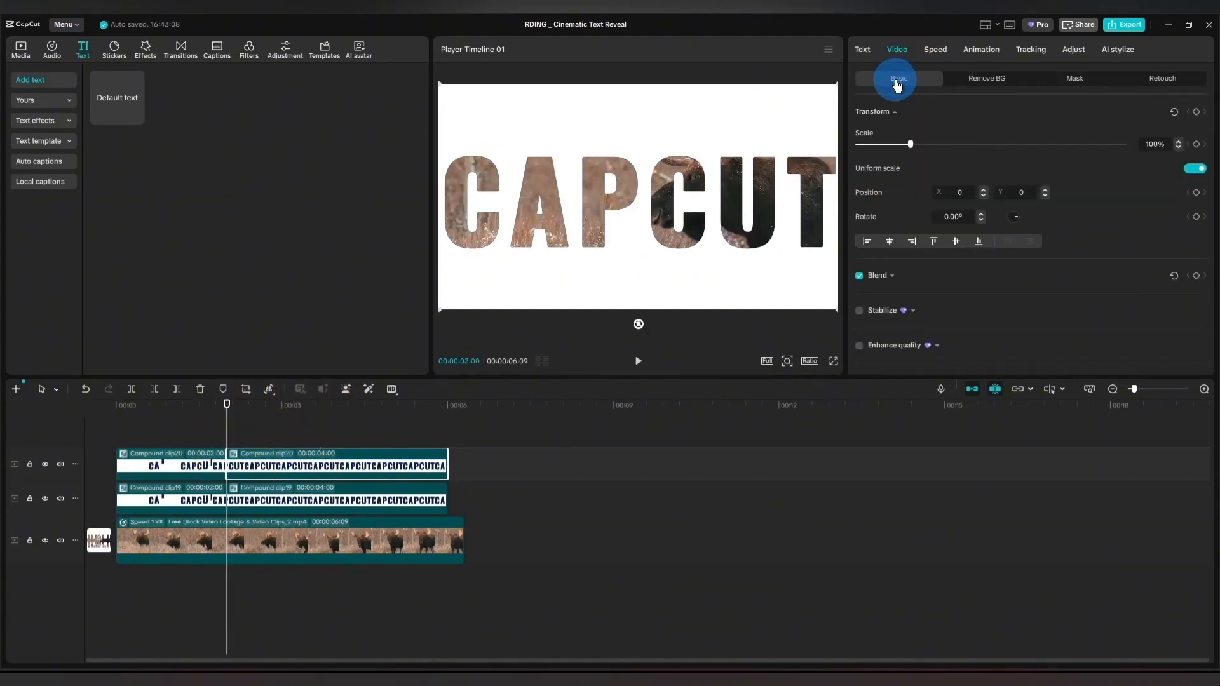
{"action": "left_click", "coordinate": [897, 155]}
{"action": "left_click", "coordinate": [1196, 192]}
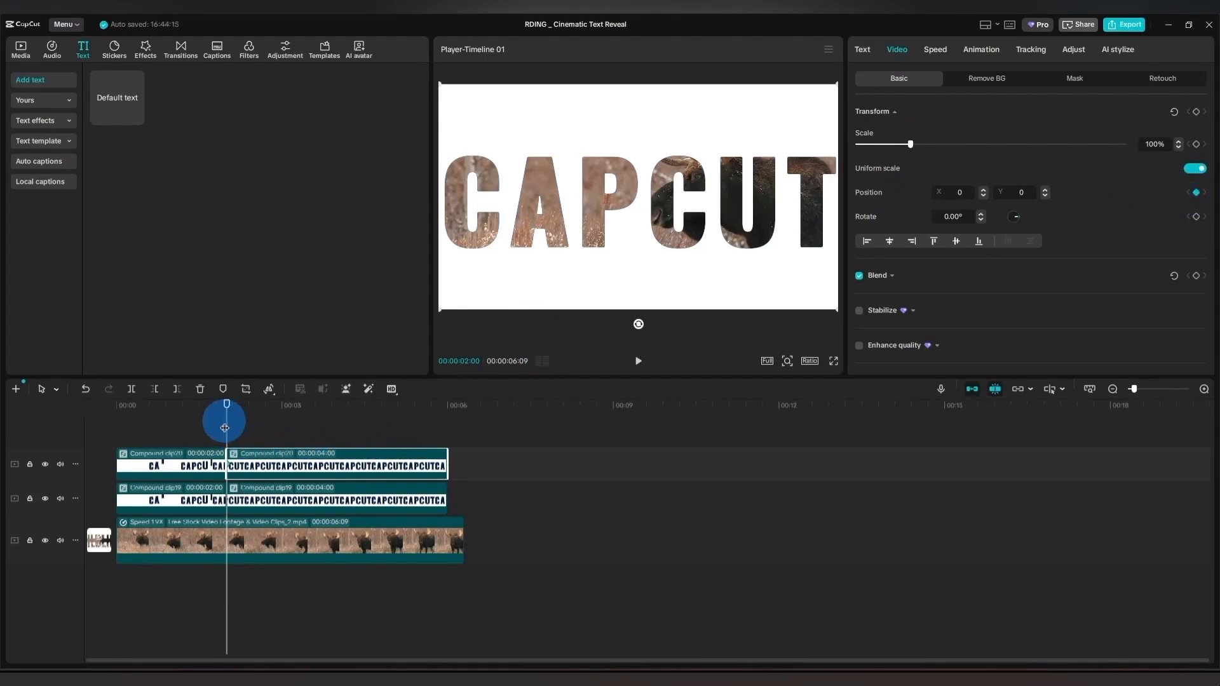
Set the upper CAPCUT segment's Y position to 1200 at 5 s so its half slides up out of frame.
{"action": "left_click_drag", "start_coordinate": [227, 429], "coordinate": [392, 437]}
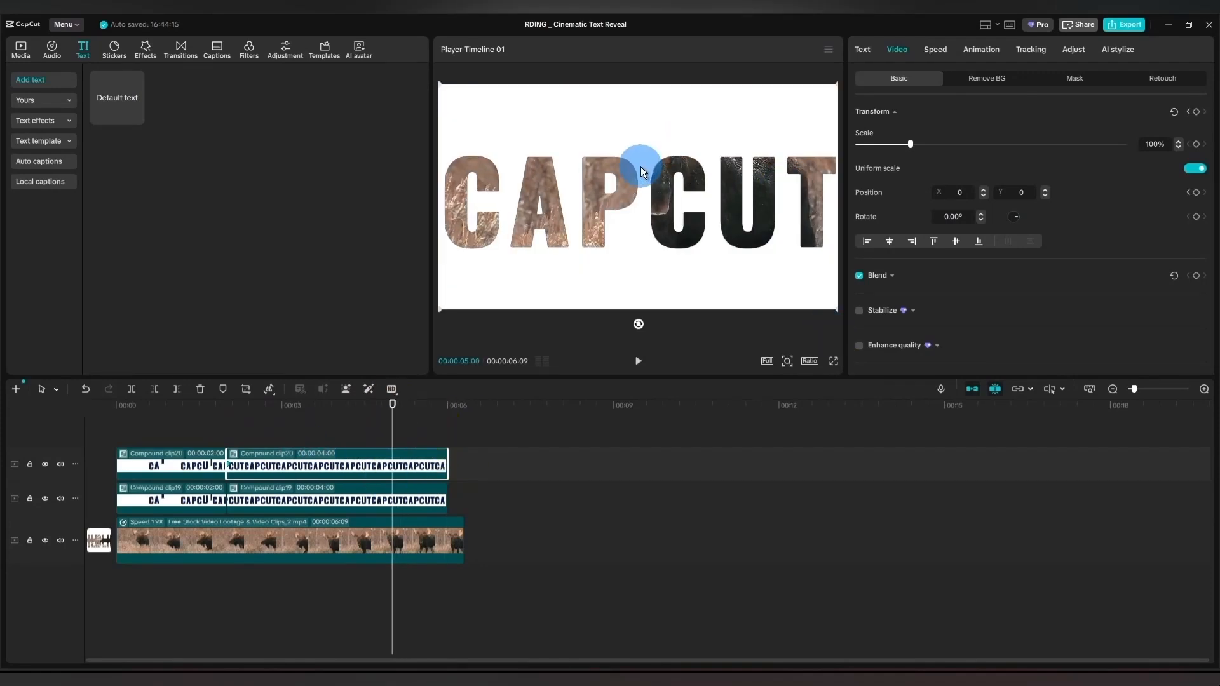
{"action": "left_click_drag", "start_coordinate": [1043, 189], "coordinate": [1046, 190]}
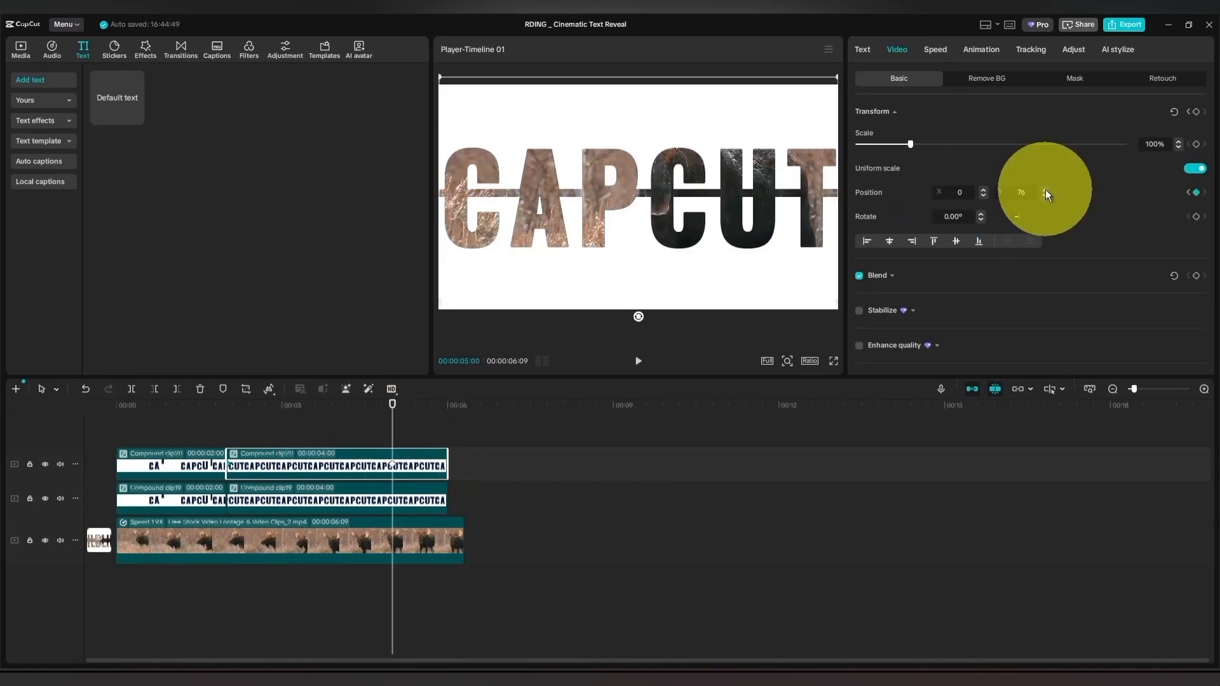
{"action": "double_click", "coordinate": [1023, 192]}
{"action": "type", "text": "1200"}
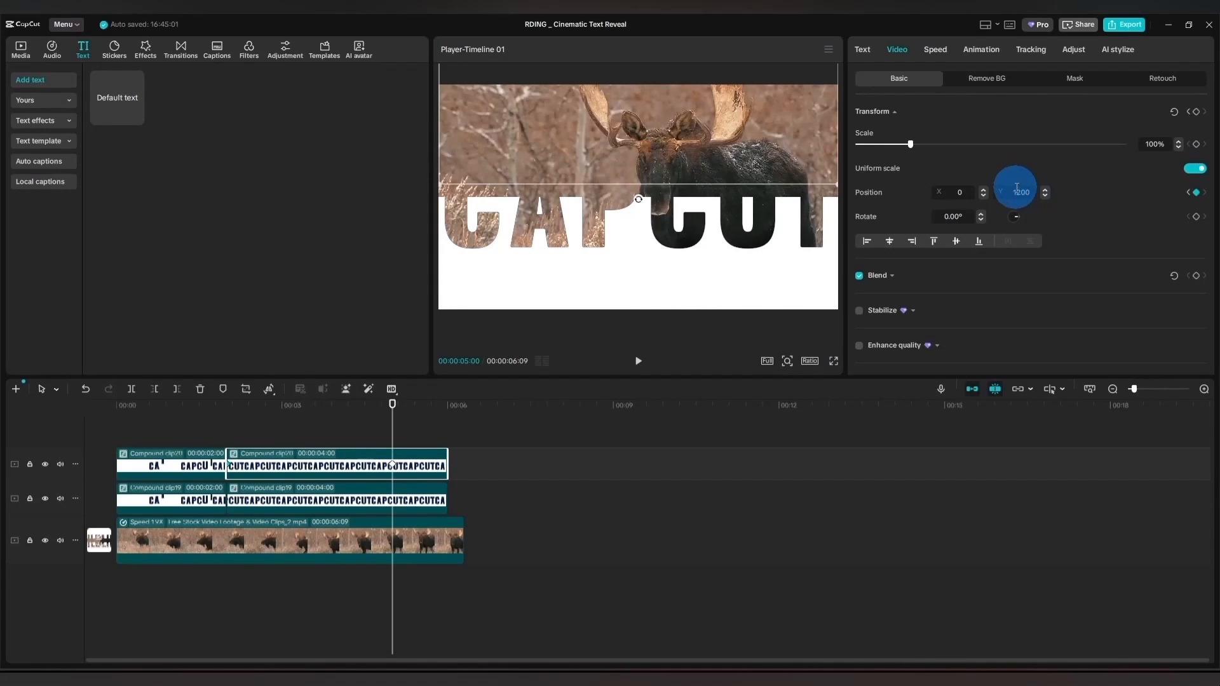
Add a position keyframe at 2 s to the lower track's second CAPCUT segment.
{"action": "left_click", "coordinate": [341, 501]}
{"action": "left_click_drag", "start_coordinate": [402, 437], "coordinate": [228, 428]}
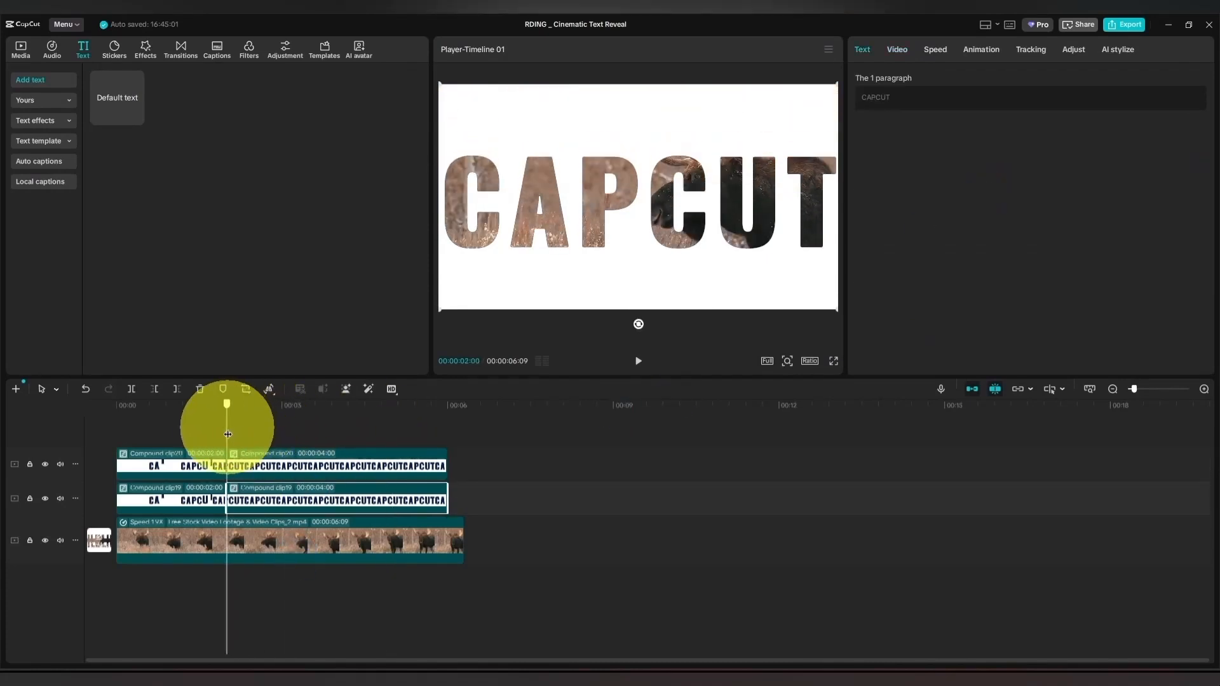
{"action": "left_click", "coordinate": [887, 47]}
{"action": "left_click", "coordinate": [896, 84]}
{"action": "left_click", "coordinate": [1196, 192]}
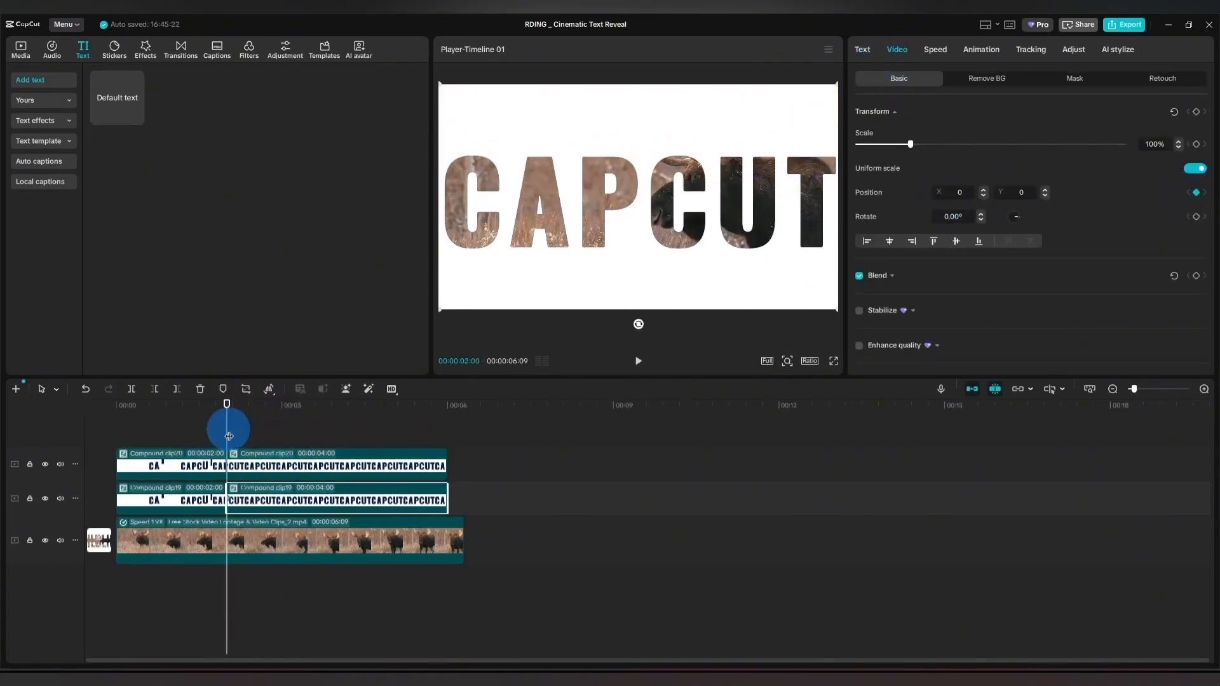
Set the lower CAPCUT segment's Y position to -1200 at 5 s so its half slides down out of frame.
{"action": "left_click_drag", "start_coordinate": [226, 427], "coordinate": [392, 435]}
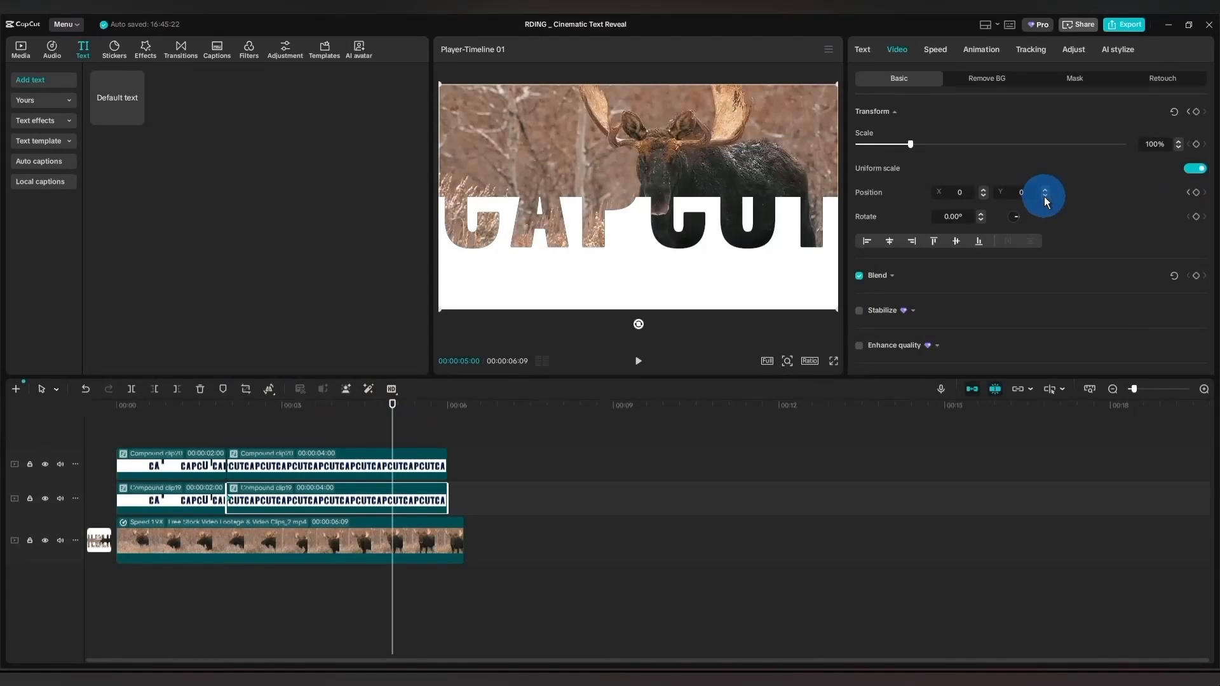
{"action": "left_click_drag", "start_coordinate": [1043, 196], "coordinate": [1046, 197]}
{"action": "left_click", "coordinate": [1024, 193]}
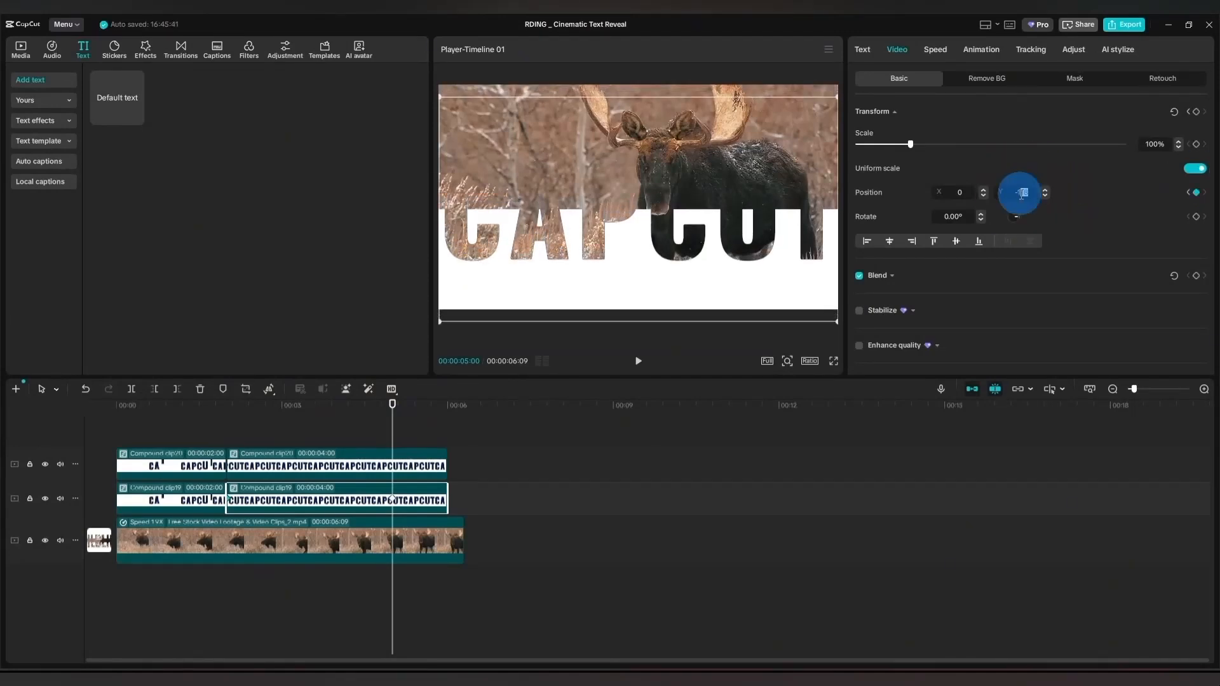
{"action": "type", "text": "-1200"}
{"action": "left_click", "coordinate": [1097, 250]}
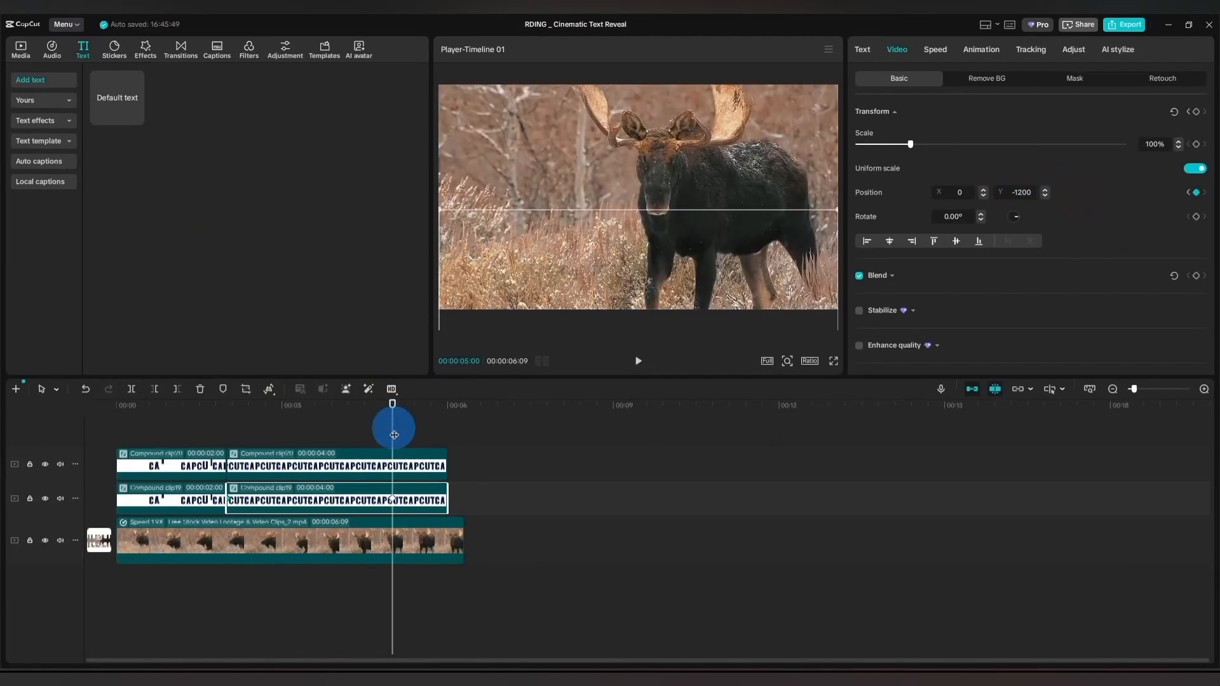
Play the split text reveal from the start of the timeline.
{"action": "left_click", "coordinate": [115, 403]}
{"action": "left_click", "coordinate": [142, 414]}
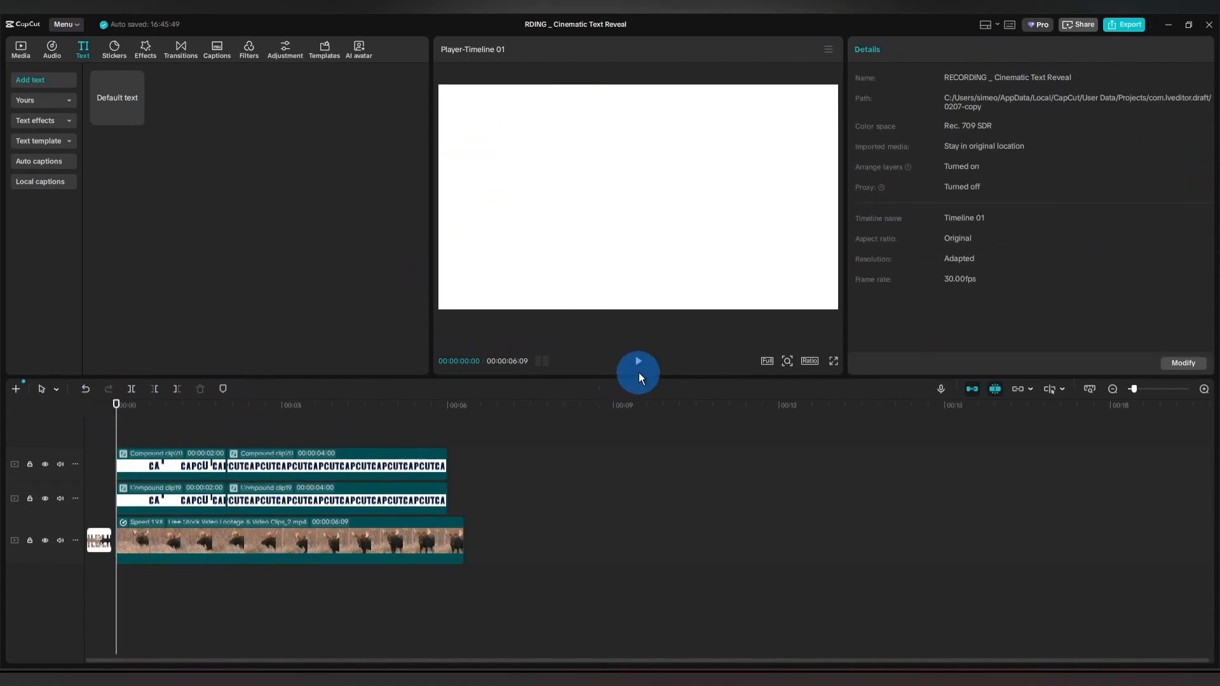
{"action": "left_click", "coordinate": [639, 361]}
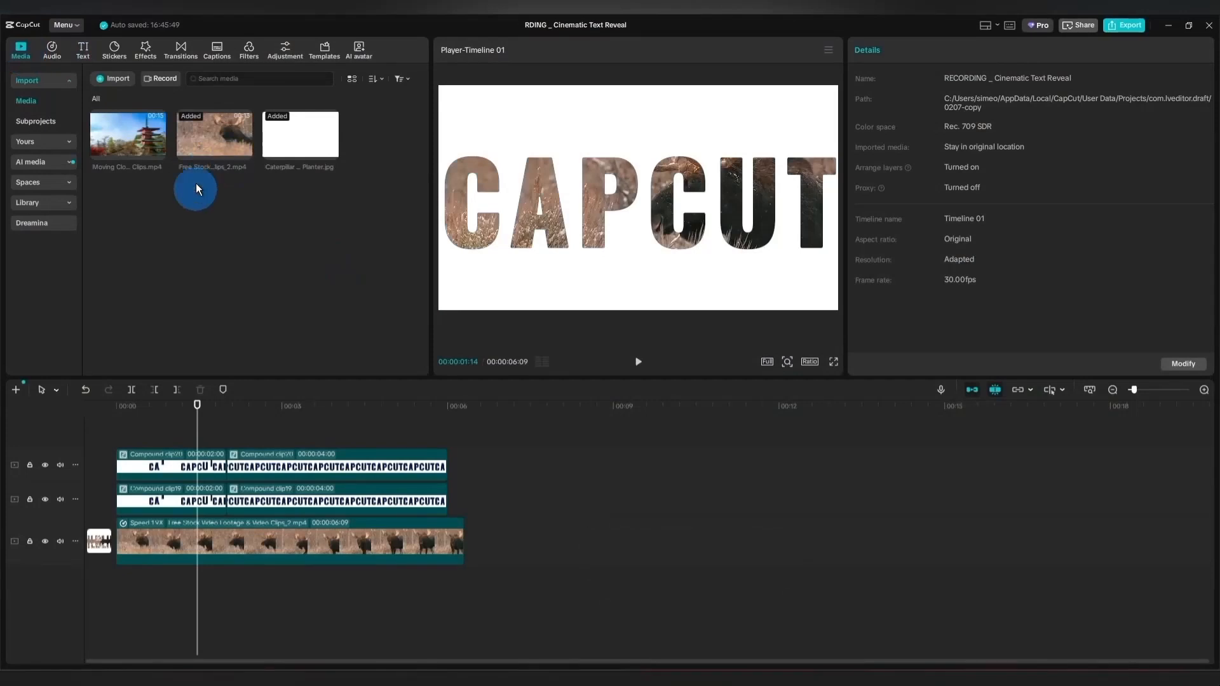
Replace the moose footage with the Moving Cloud pagoda video and set its duration to 6.3 s.
{"action": "left_click_drag", "start_coordinate": [156, 165], "coordinate": [101, 536]}
{"action": "left_click", "coordinate": [621, 542]}
{"action": "left_click", "coordinate": [1177, 169]}
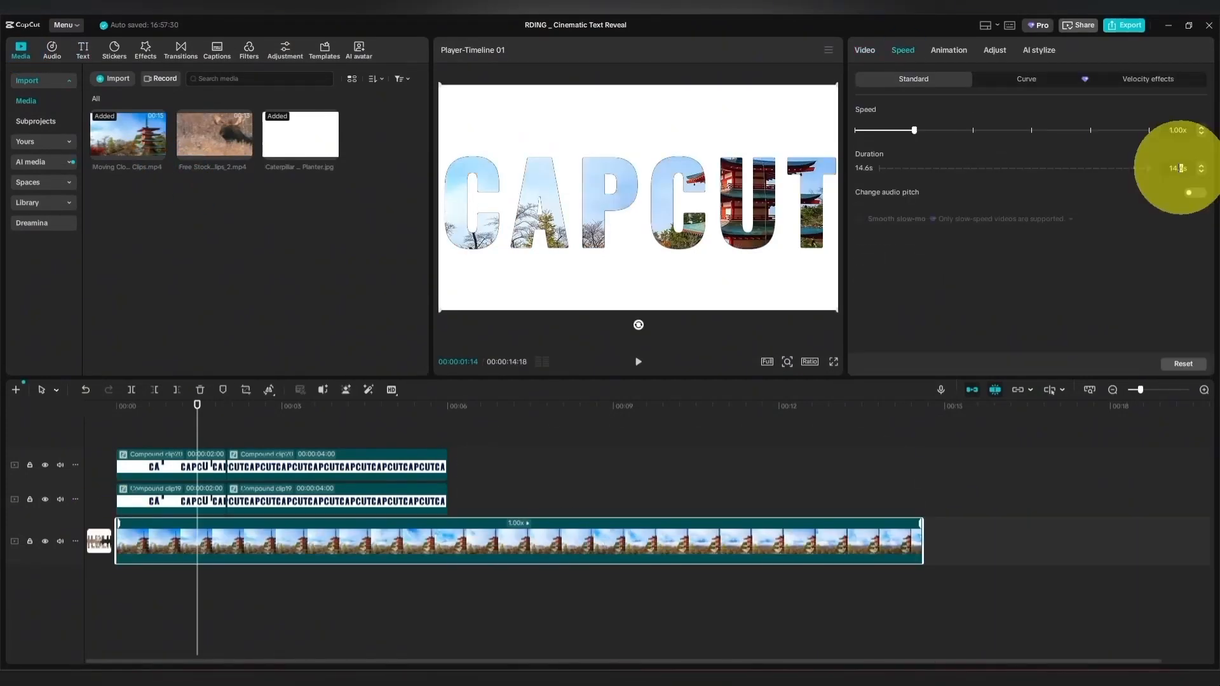
{"action": "type", "text": "6.3"}
{"action": "key", "text": "Return"}
Rotate the Split mask of the upper track's second CAPCUT segment to 90°.
{"action": "left_click", "coordinate": [413, 468]}
{"action": "left_click_drag", "start_coordinate": [198, 422], "coordinate": [283, 431]}
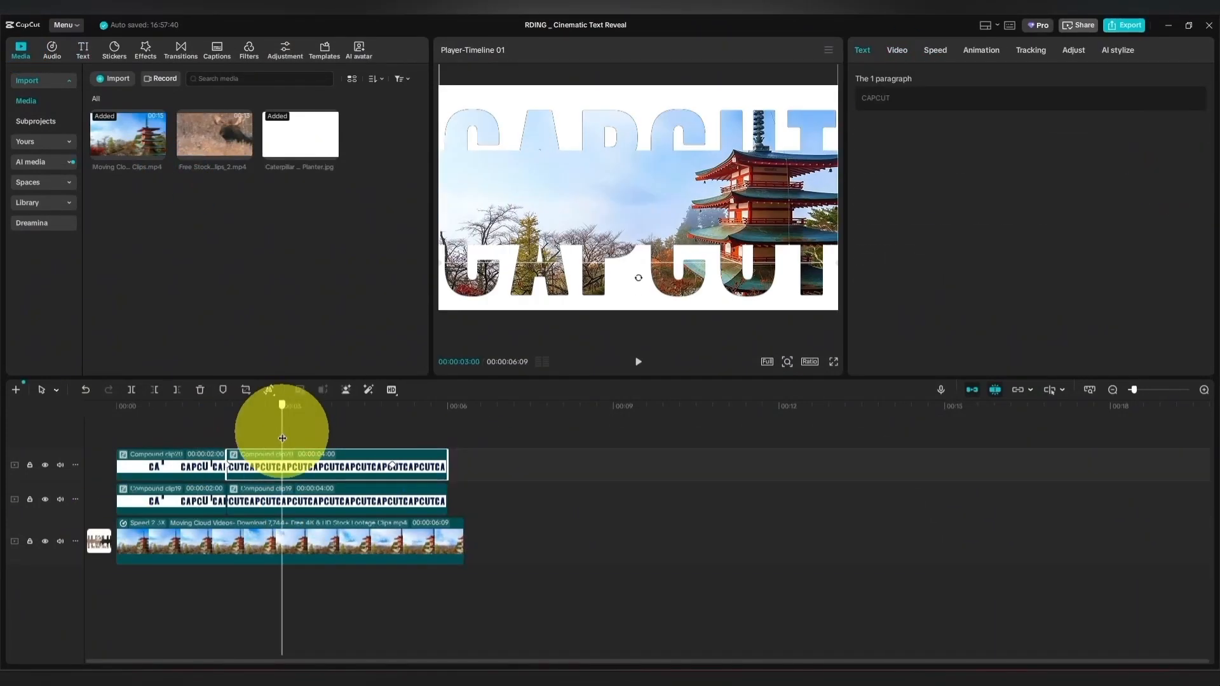
{"action": "left_click", "coordinate": [888, 56]}
{"action": "left_click", "coordinate": [925, 135]}
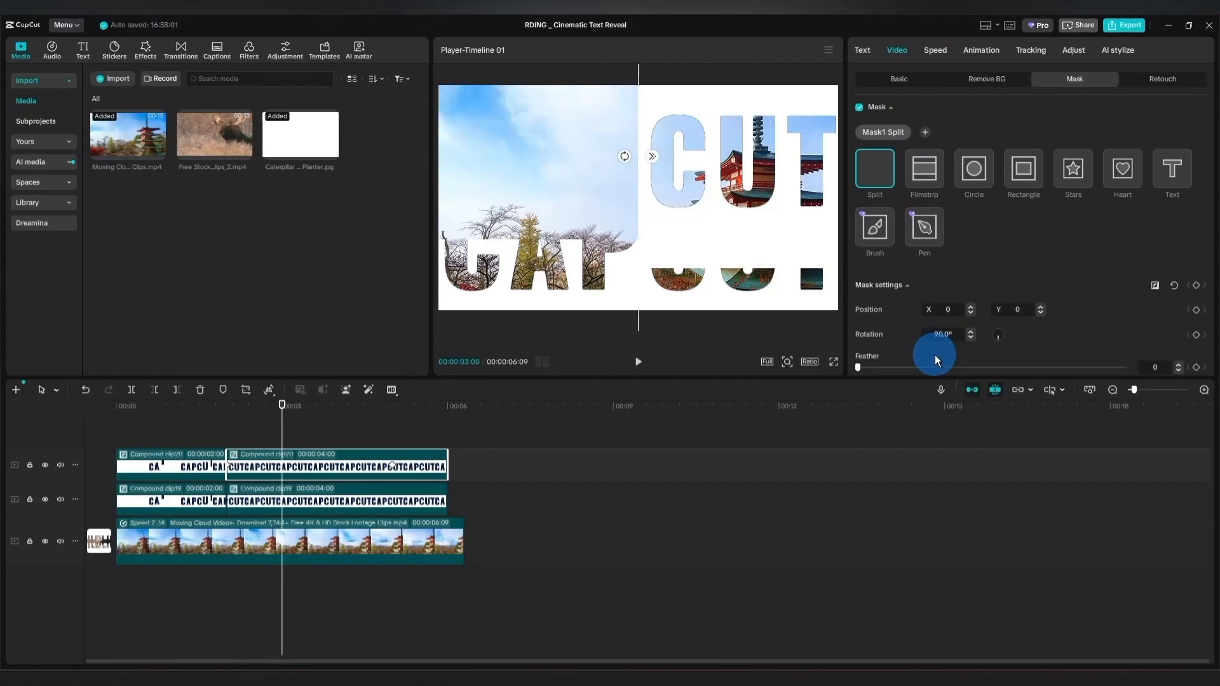
Rotate the Split mask of the lower track's second CAPCUT segment to -90°.
{"action": "left_click", "coordinate": [352, 502]}
{"action": "left_click", "coordinate": [943, 335]}
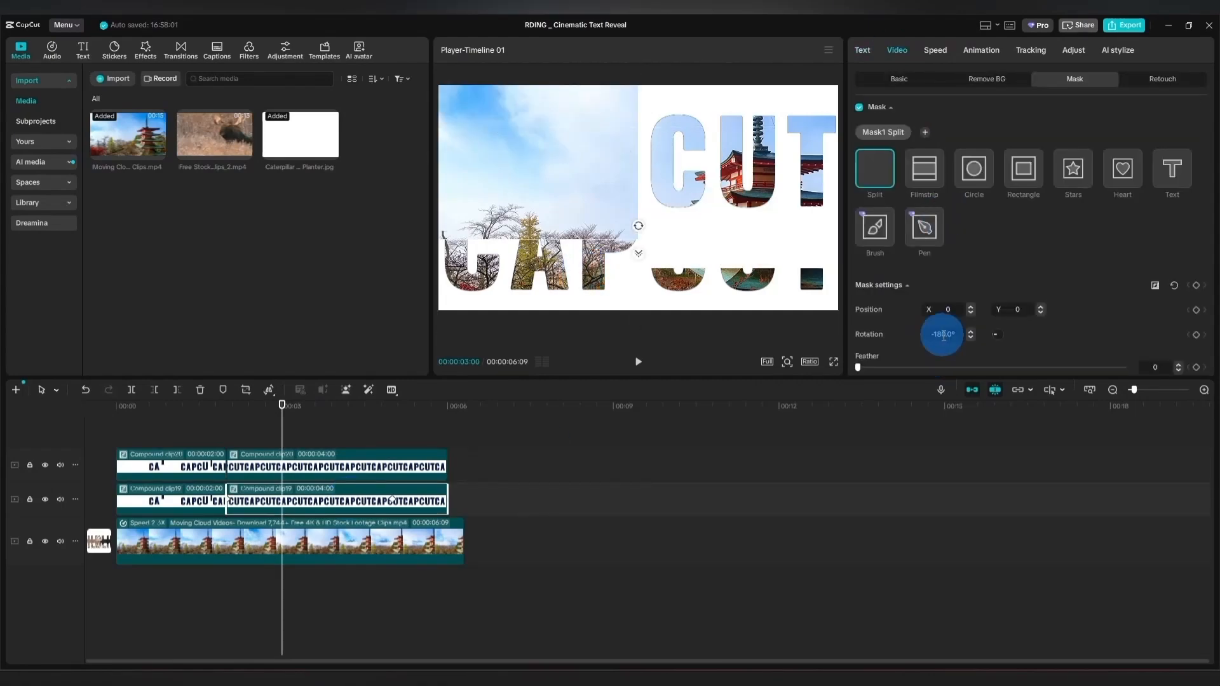
{"action": "type", "text": "-90"}
{"action": "key", "text": "Return"}
Set the upper CAPCUT segment's Y position to 0 at its 5 s keyframe.
{"action": "mouse_move", "coordinate": [231, 420]}
{"action": "left_mouse_down"}
{"action": "mouse_move", "coordinate": [319, 422]}
{"action": "mouse_move", "coordinate": [228, 438]}
{"action": "left_mouse_up"}
{"action": "left_click", "coordinate": [267, 463]}
{"action": "left_click", "coordinate": [897, 50]}
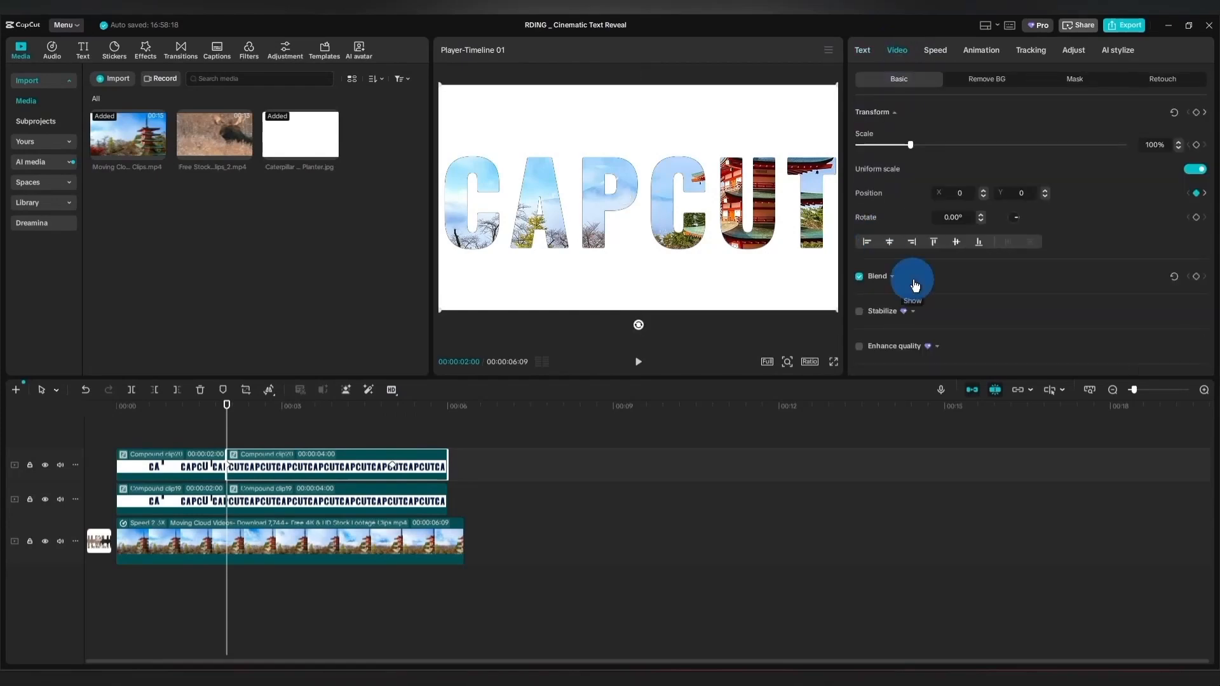
{"action": "left_click", "coordinate": [392, 469]}
{"action": "left_click_drag", "start_coordinate": [1032, 193], "coordinate": [1001, 196]}
{"action": "type", "text": "0"}
{"action": "key", "text": "Return"}
Set the lower CAPCUT segment's Y position to 0 at its 5 s keyframe.
{"action": "left_click", "coordinate": [364, 500]}
{"action": "left_click", "coordinate": [896, 50]}
{"action": "type", "text": "0"}
{"action": "key", "text": "Return"}
Set the X position of the upper track's second CAPCUT segment to 2000 at its 5 s keyframe.
{"action": "left_click", "coordinate": [328, 467]}
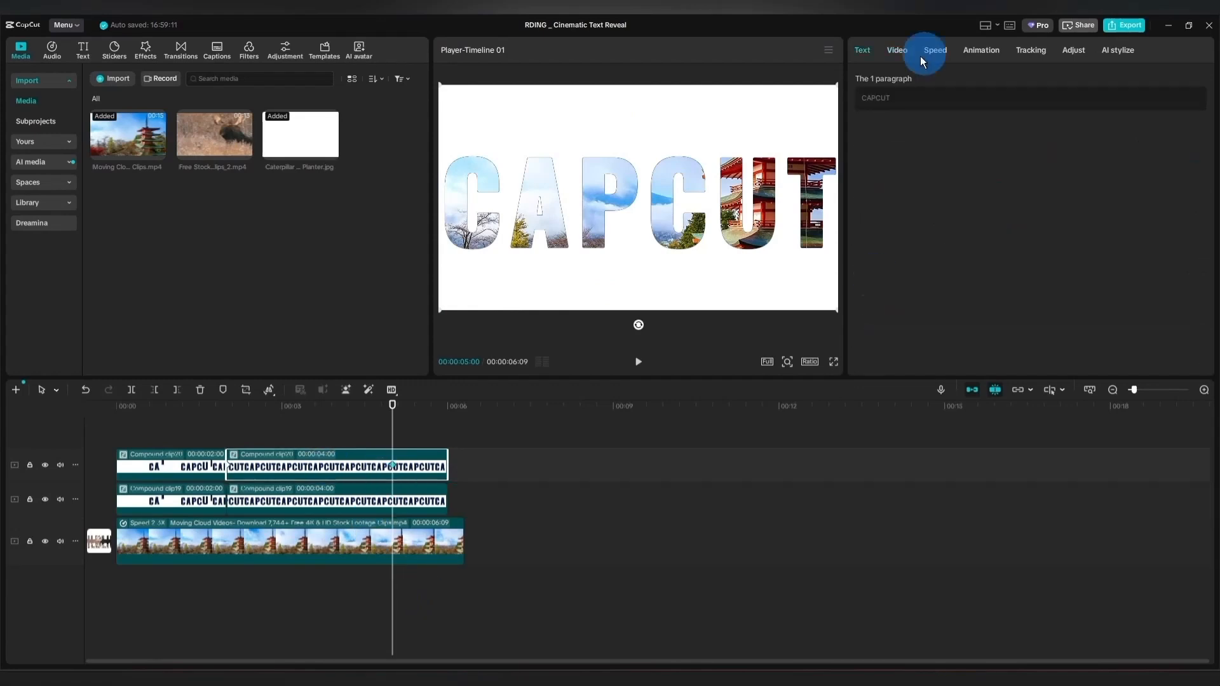
{"action": "left_click", "coordinate": [896, 50]}
{"action": "left_click", "coordinate": [984, 190]}
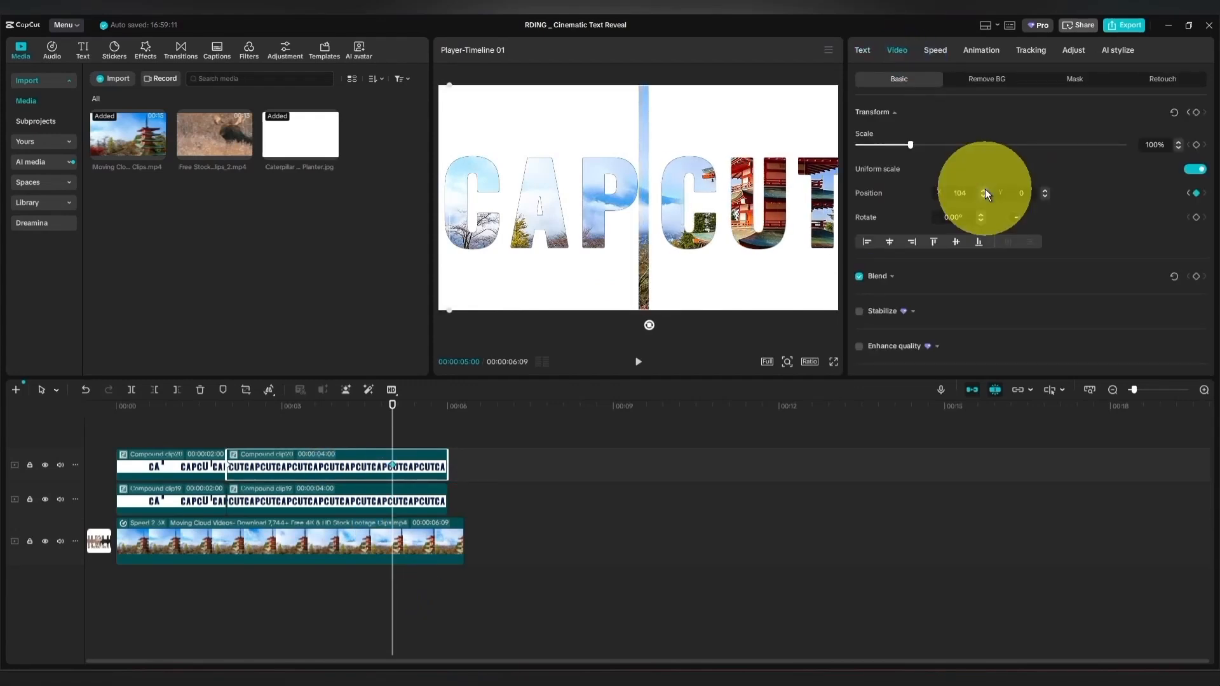
{"action": "left_click_drag", "start_coordinate": [969, 193], "coordinate": [948, 193]}
{"action": "type", "text": "2000"}
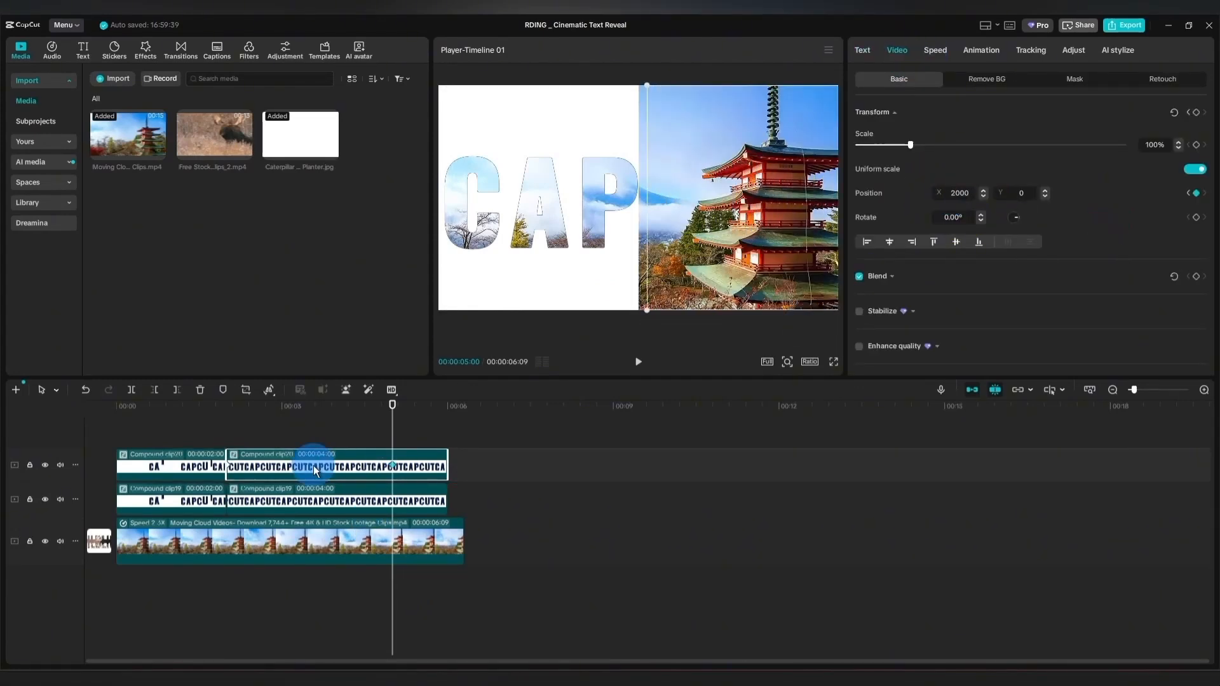
Set the X position of the lower track's second CAPCUT segment to -2000 at its 5 s keyframe.
{"action": "left_click", "coordinate": [305, 499]}
{"action": "left_click", "coordinate": [897, 50]}
{"action": "left_click", "coordinate": [960, 193]}
{"action": "type", "text": "2000"}
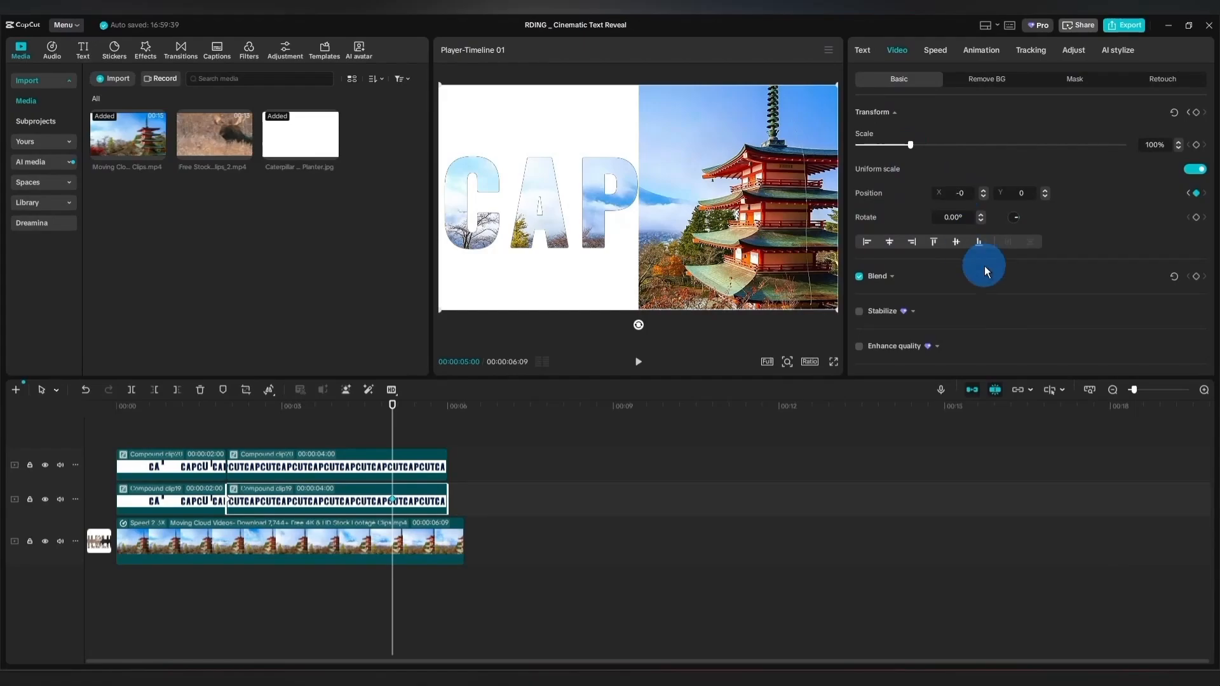
{"action": "left_click", "coordinate": [983, 264]}
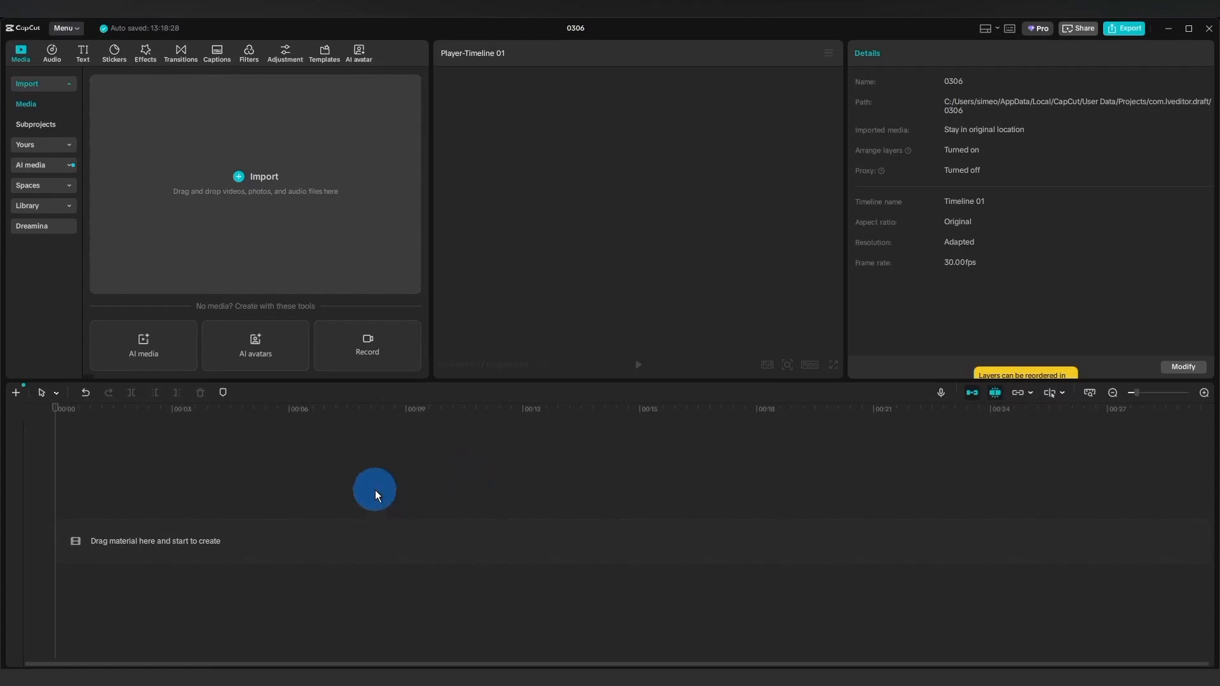
Import the Jogging Away Into Perspective video into the empty project and place it at the start of the timeline.
{"action": "left_click", "coordinate": [240, 178]}
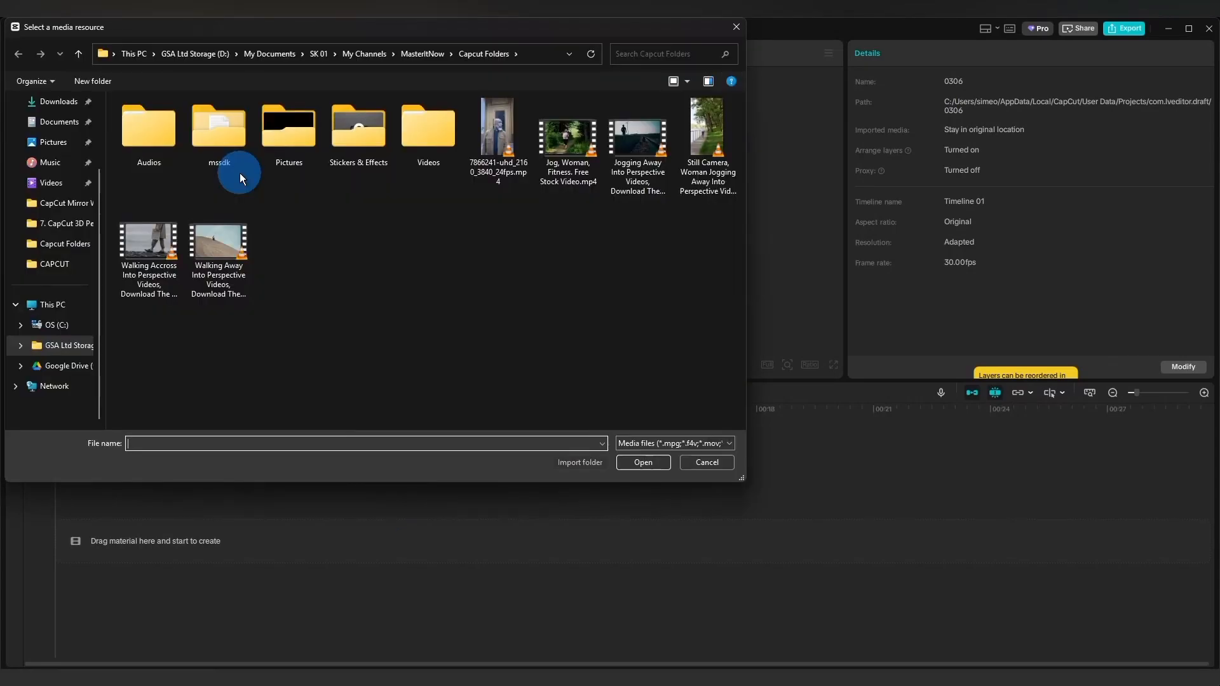
{"action": "left_click", "coordinate": [637, 138]}
{"action": "left_click", "coordinate": [643, 464]}
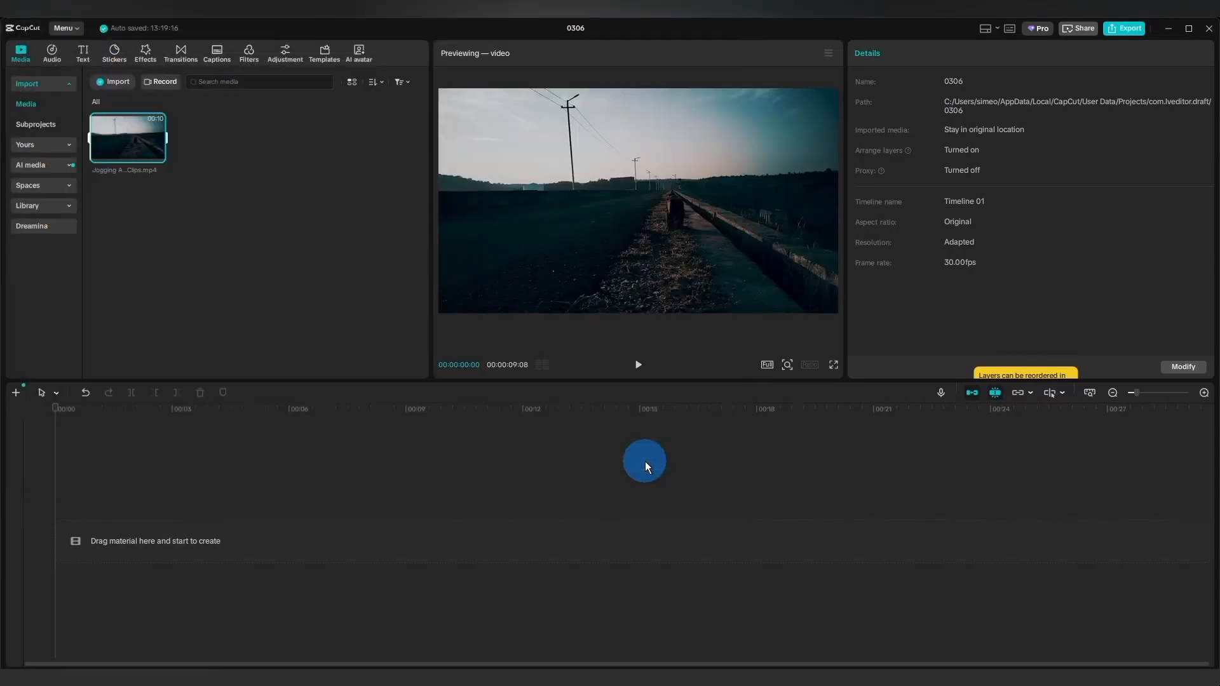
{"action": "left_click_drag", "start_coordinate": [127, 143], "coordinate": [143, 537]}
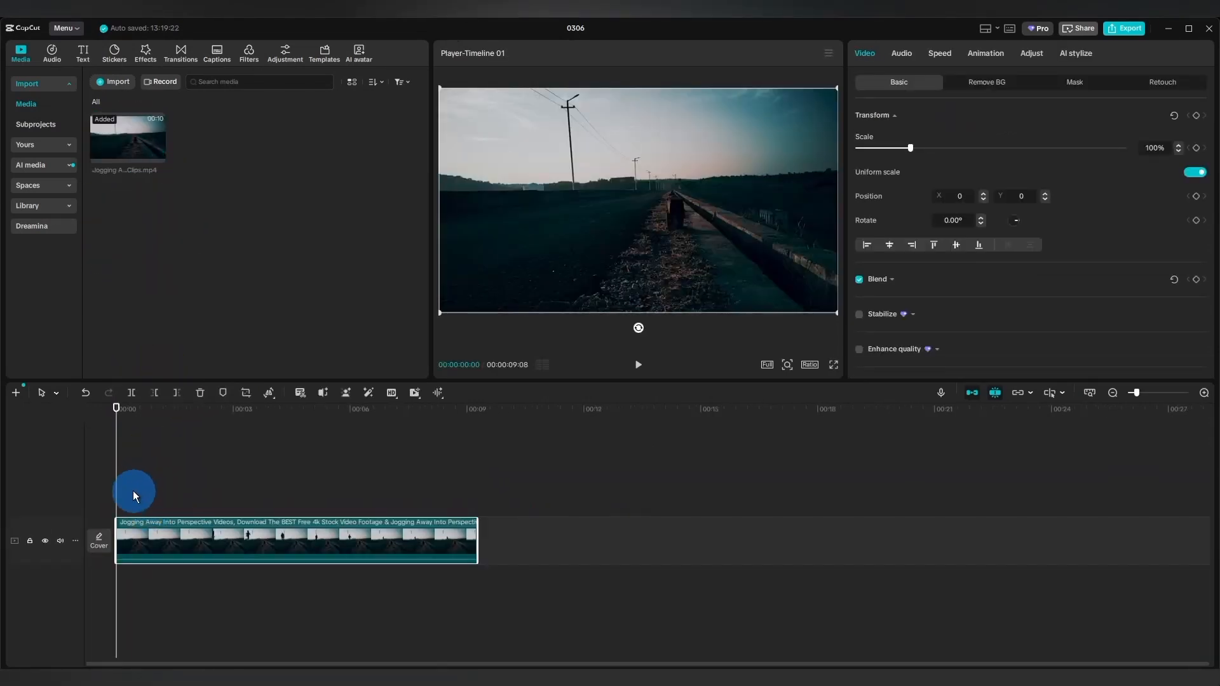
{"action": "left_click", "coordinate": [132, 491]}
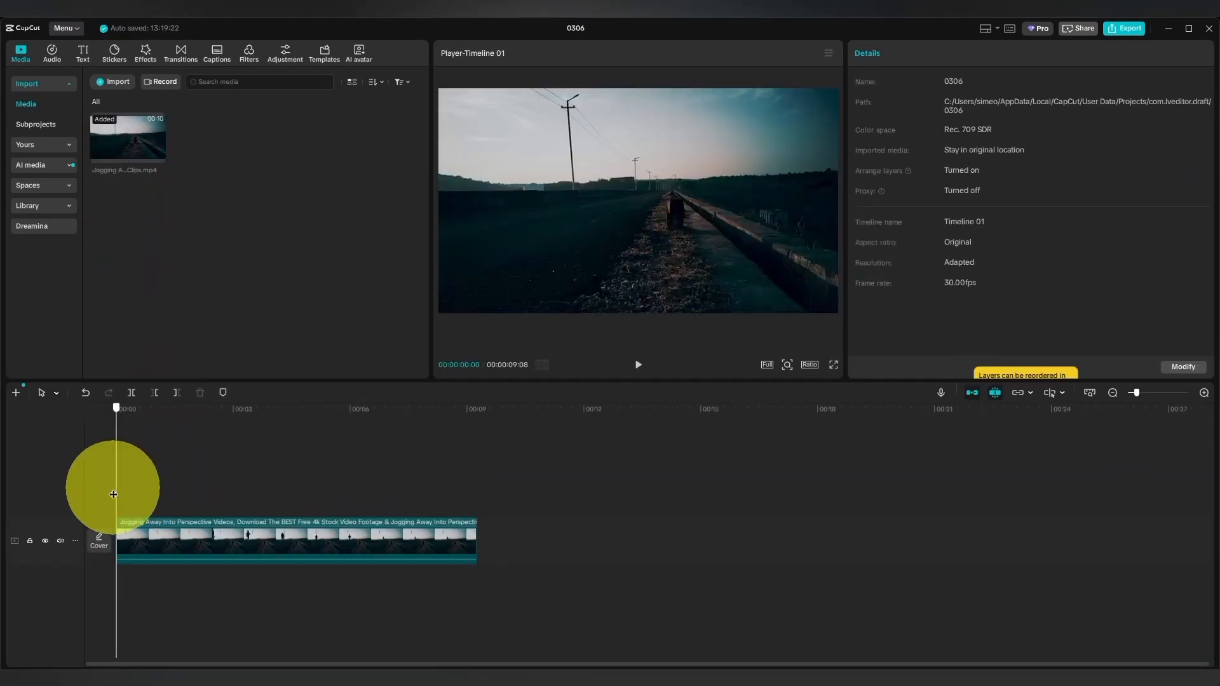
Show the jogging clip's last frame full screen and capture the whole screen as a screenshot.
{"action": "left_click_drag", "start_coordinate": [113, 494], "coordinate": [457, 483]}
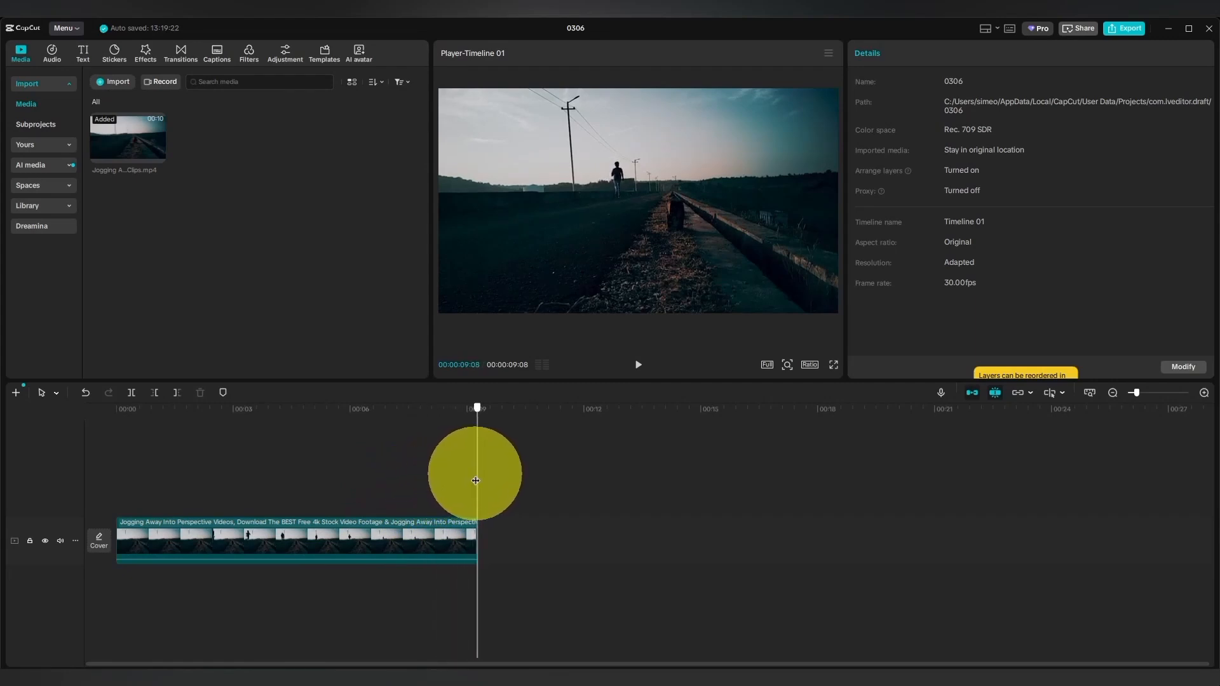
{"action": "left_click_drag", "start_coordinate": [475, 480], "coordinate": [475, 480]}
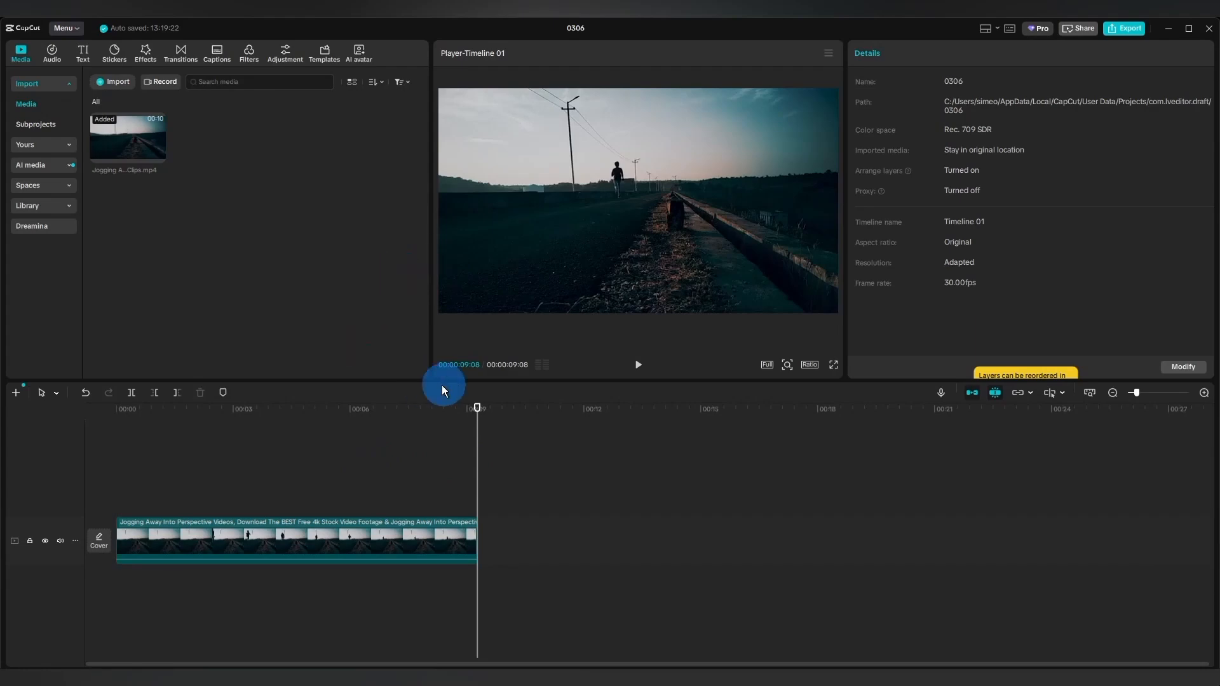
{"action": "left_click", "coordinate": [835, 365]}
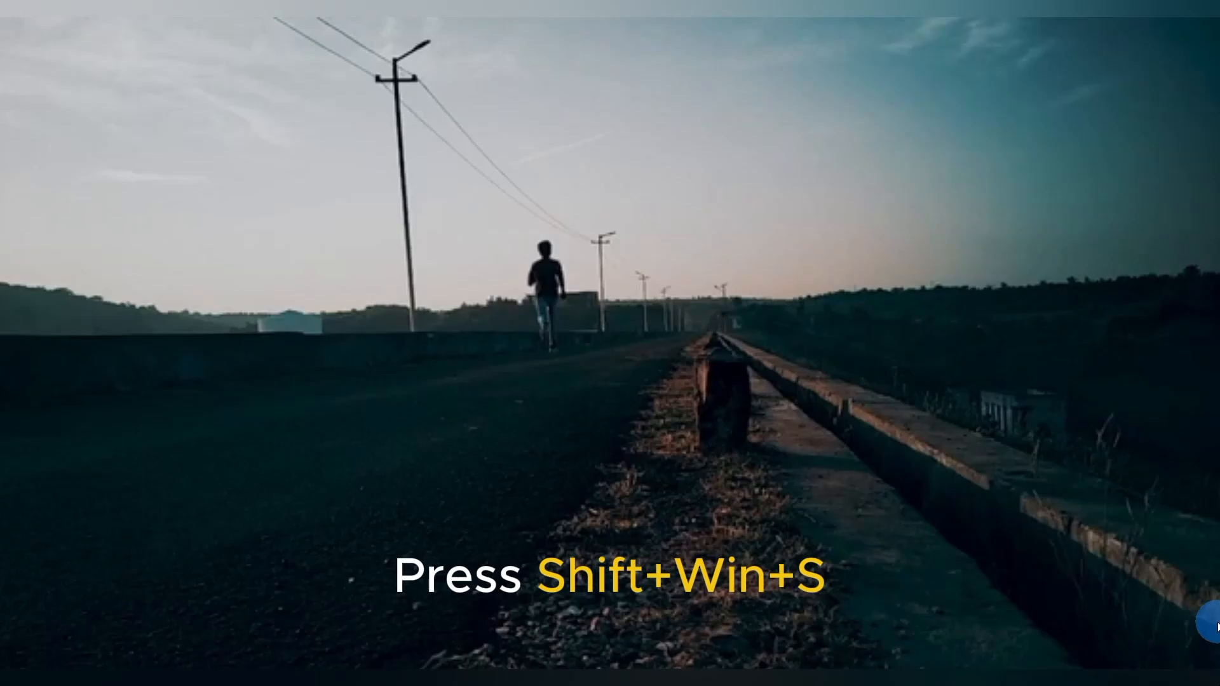
{"action": "key", "text": "shift+super+s"}
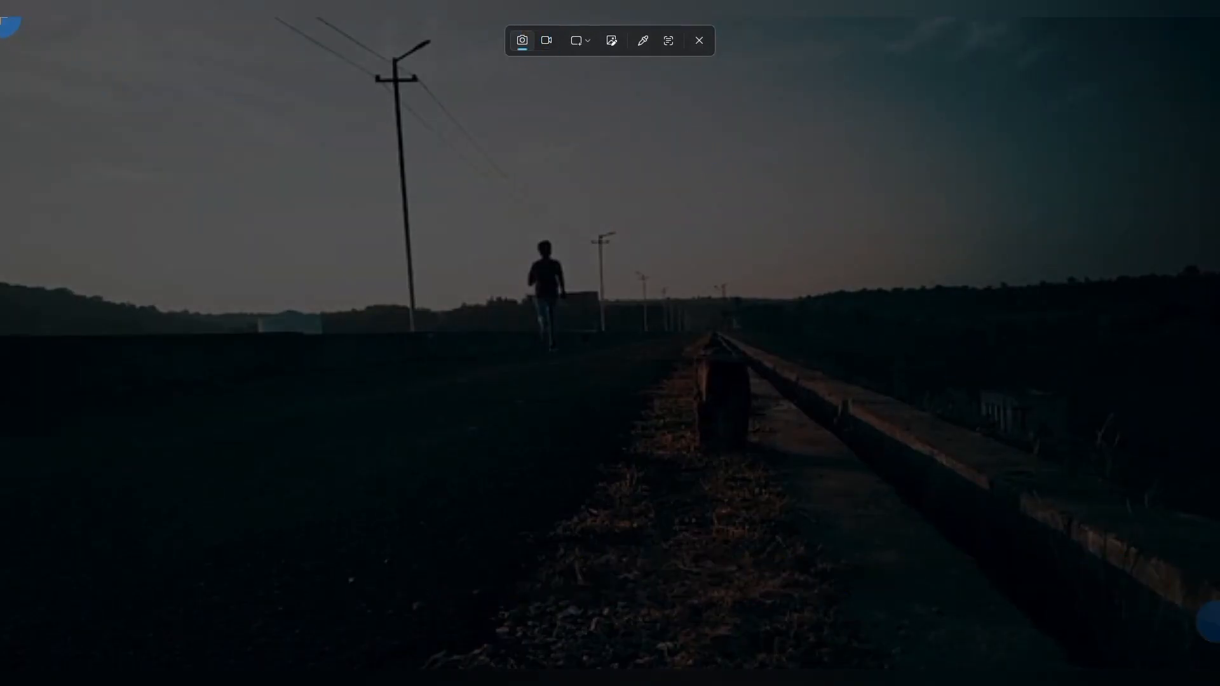
{"action": "left_click_drag", "start_coordinate": [3, 23], "coordinate": [1217, 683]}
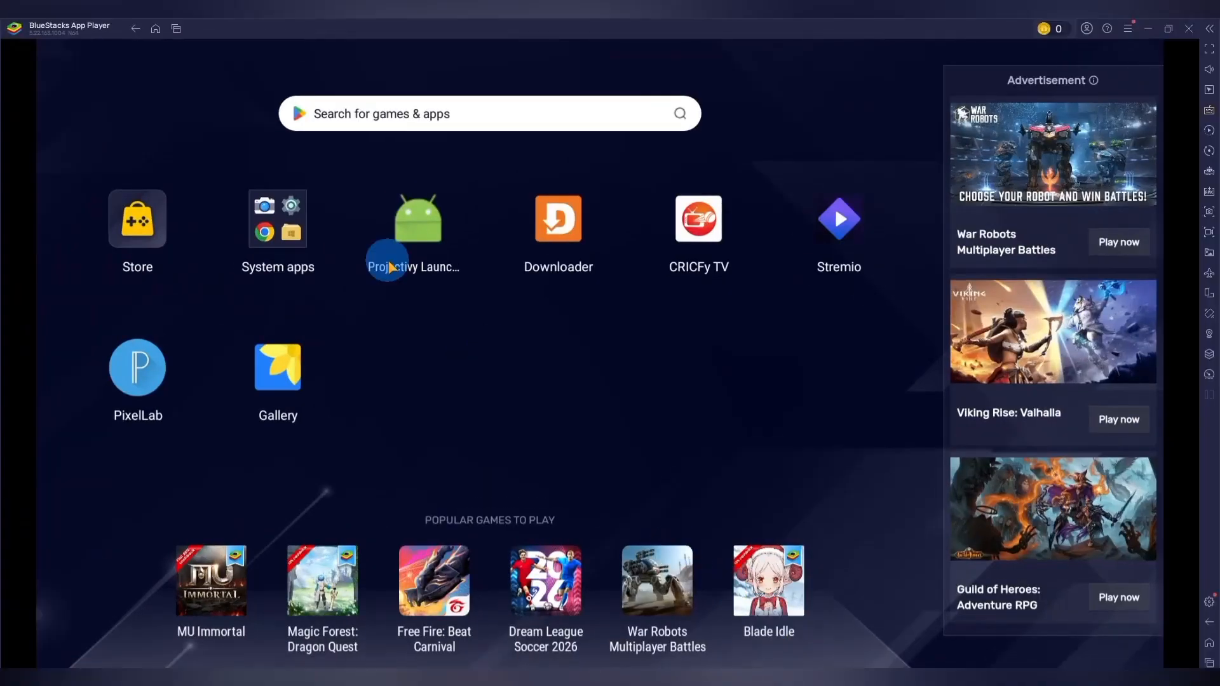
Switch to PixelLab in BlueStacks and load Screenshot 2026-03-06 132000.png from the gallery as the background image.
{"action": "left_click", "coordinate": [141, 373]}
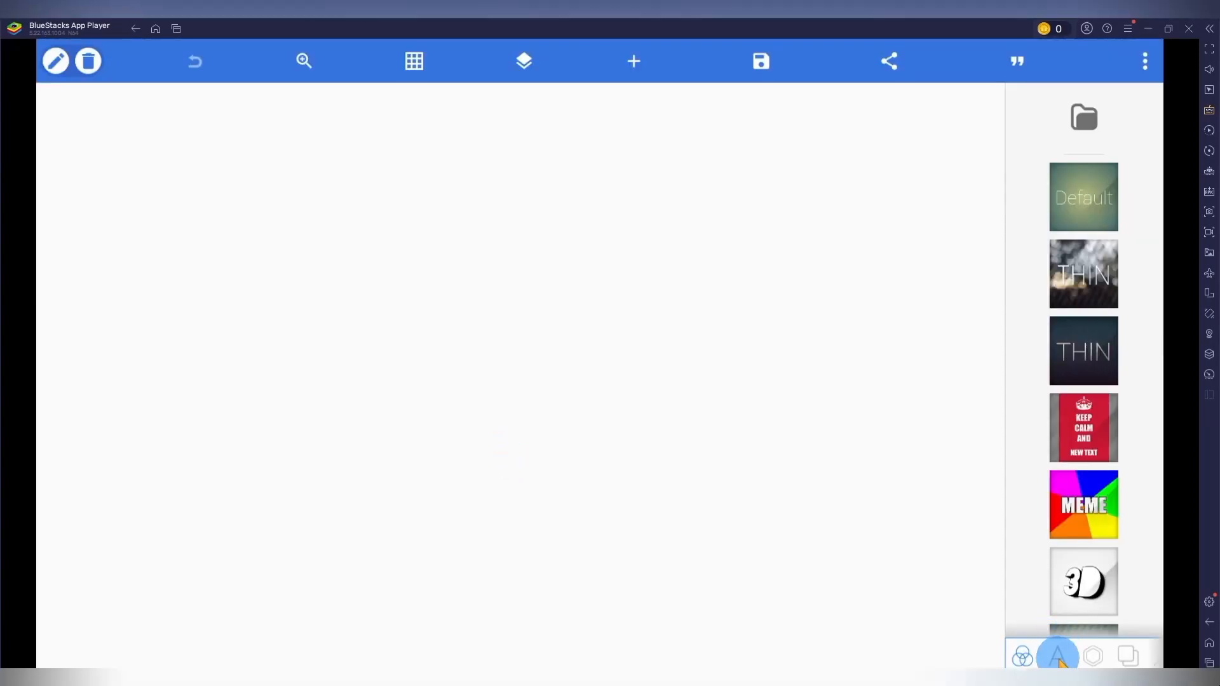
{"action": "left_click", "coordinate": [1059, 660]}
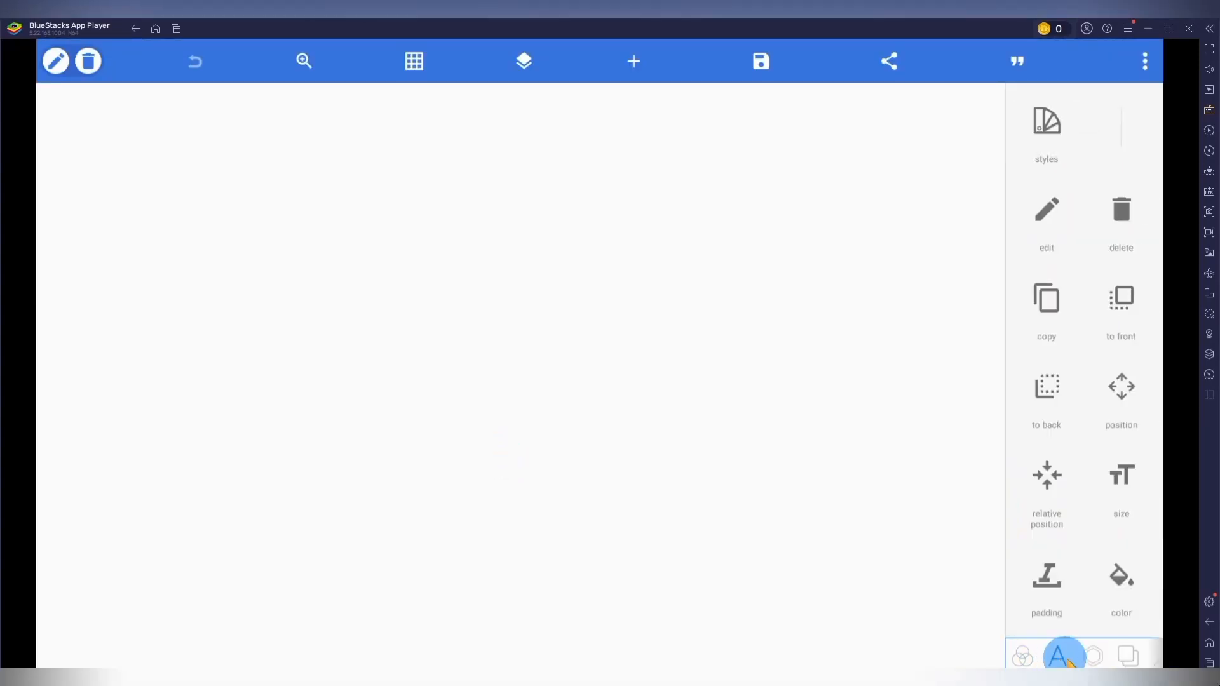
{"action": "left_click", "coordinate": [1129, 656]}
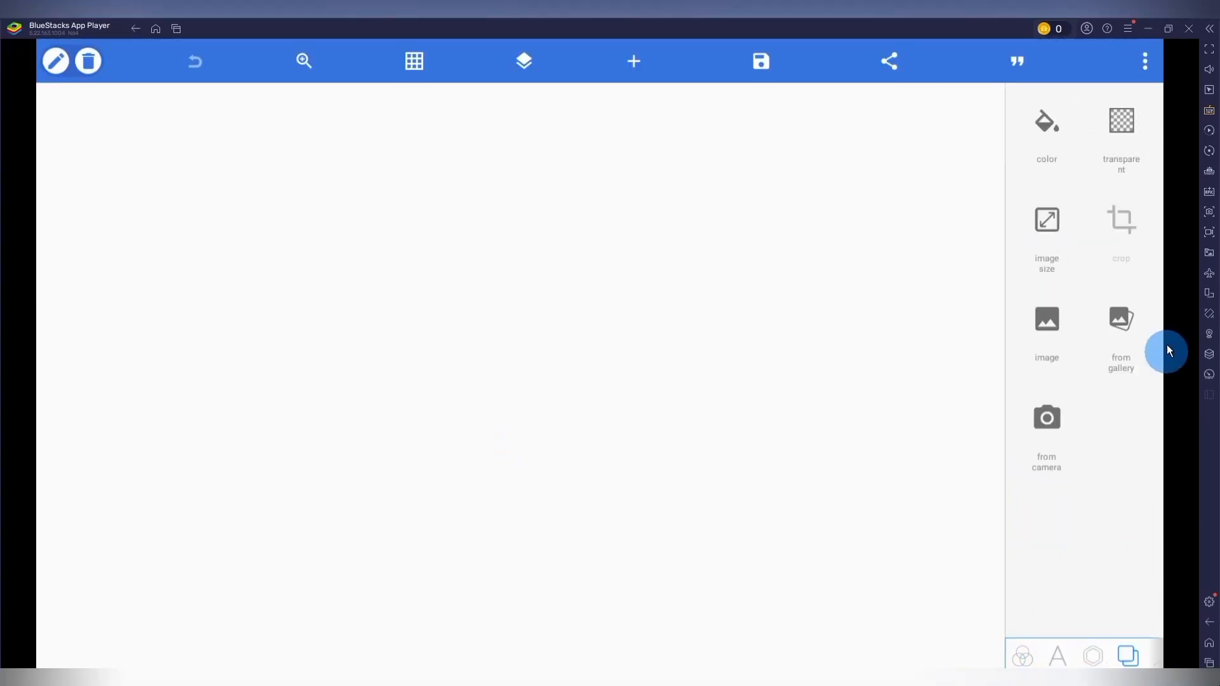
{"action": "left_click", "coordinate": [1132, 325]}
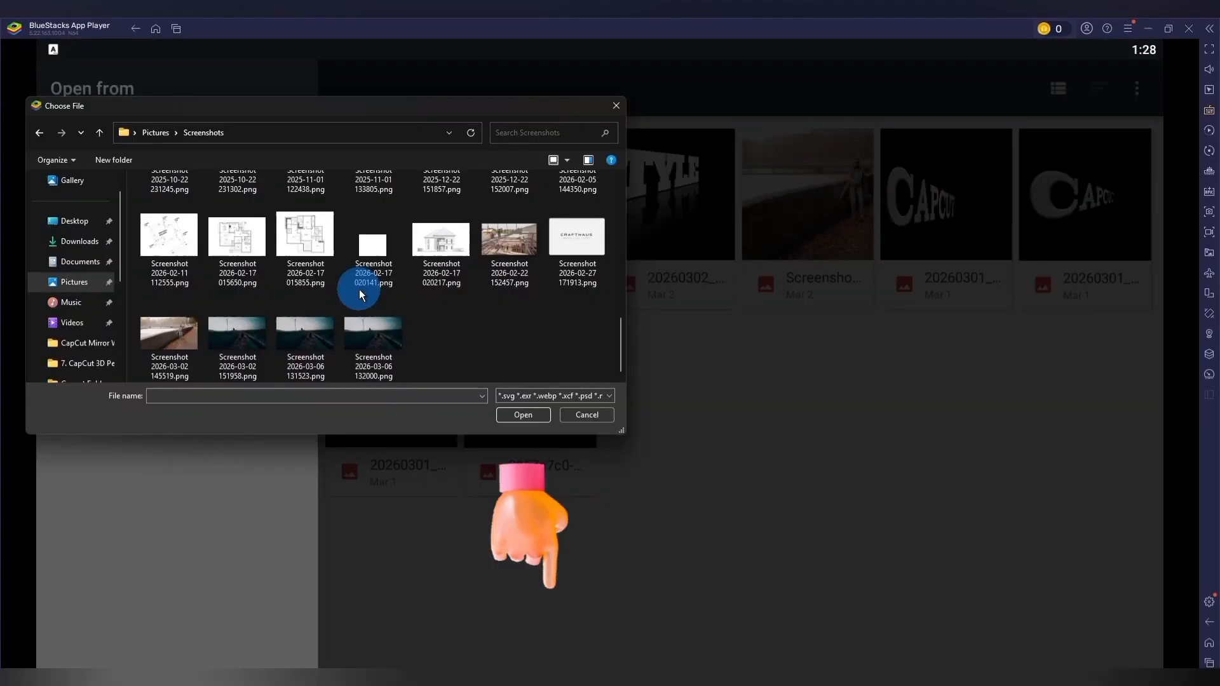
{"action": "left_click", "coordinate": [389, 347]}
{"action": "left_click", "coordinate": [531, 414]}
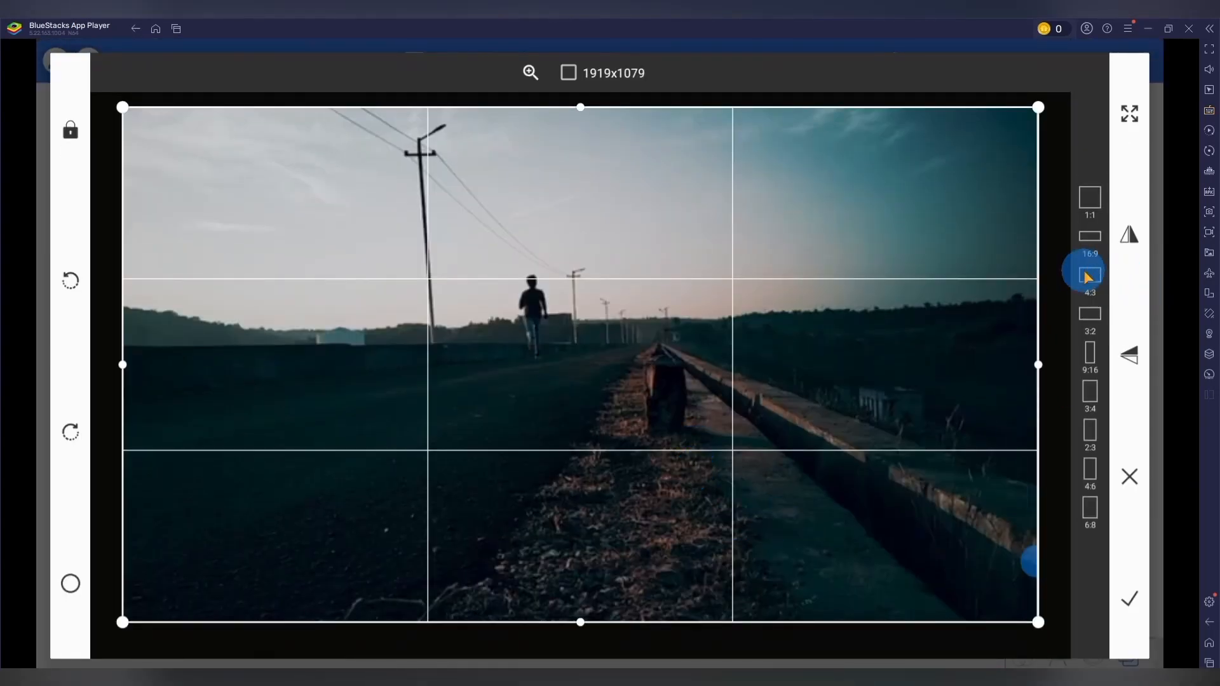
Crop the background screenshot to a 16:9 ratio and apply the crop.
{"action": "left_click", "coordinate": [1089, 276]}
{"action": "left_click", "coordinate": [1090, 240]}
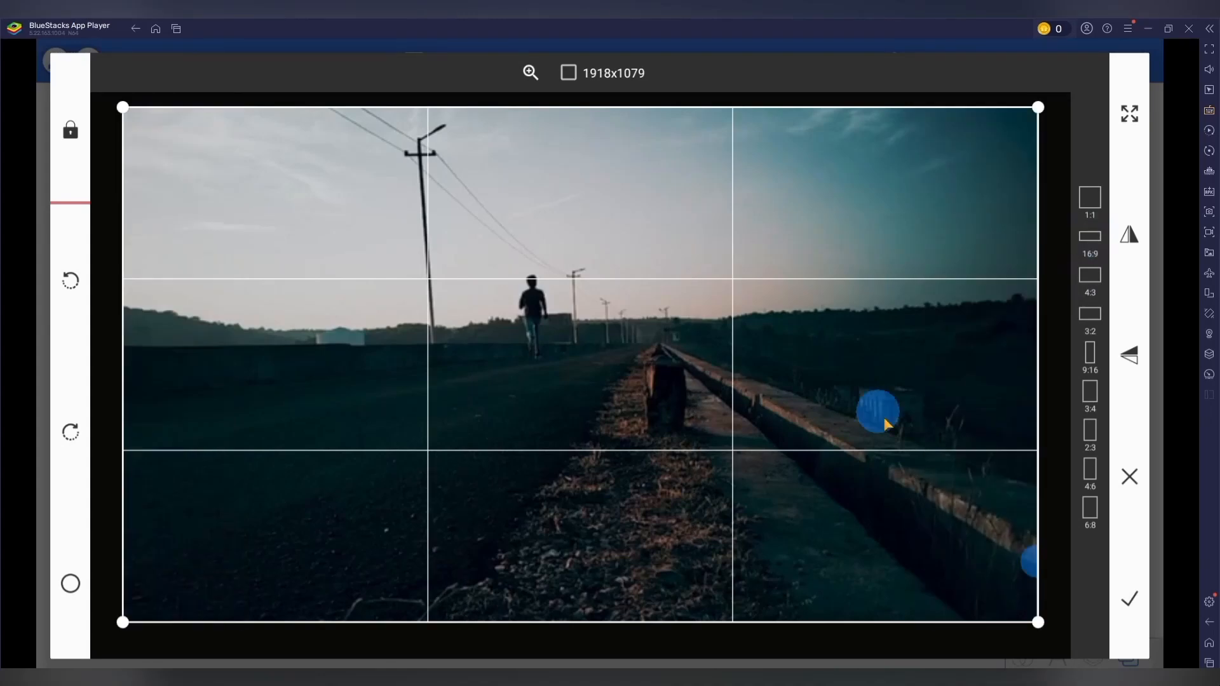
{"action": "left_click", "coordinate": [1119, 613]}
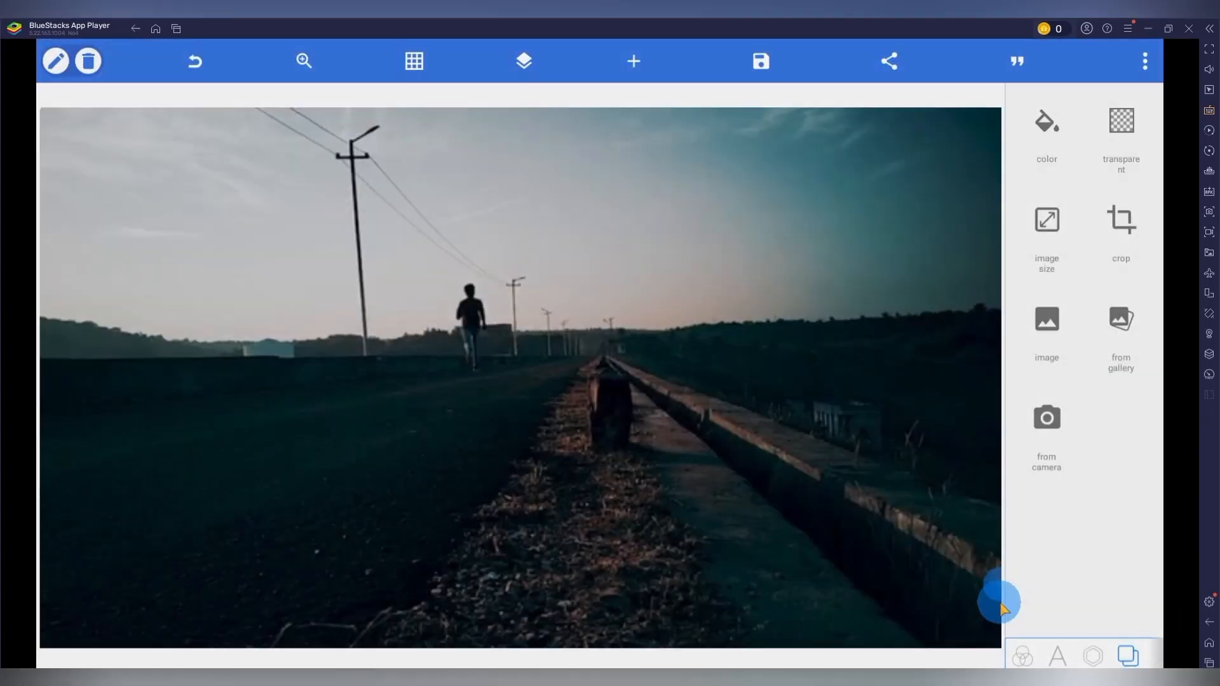
Move the default text object to the middle of the image and change its wording to CAPCUT.
{"action": "left_click", "coordinate": [1059, 658]}
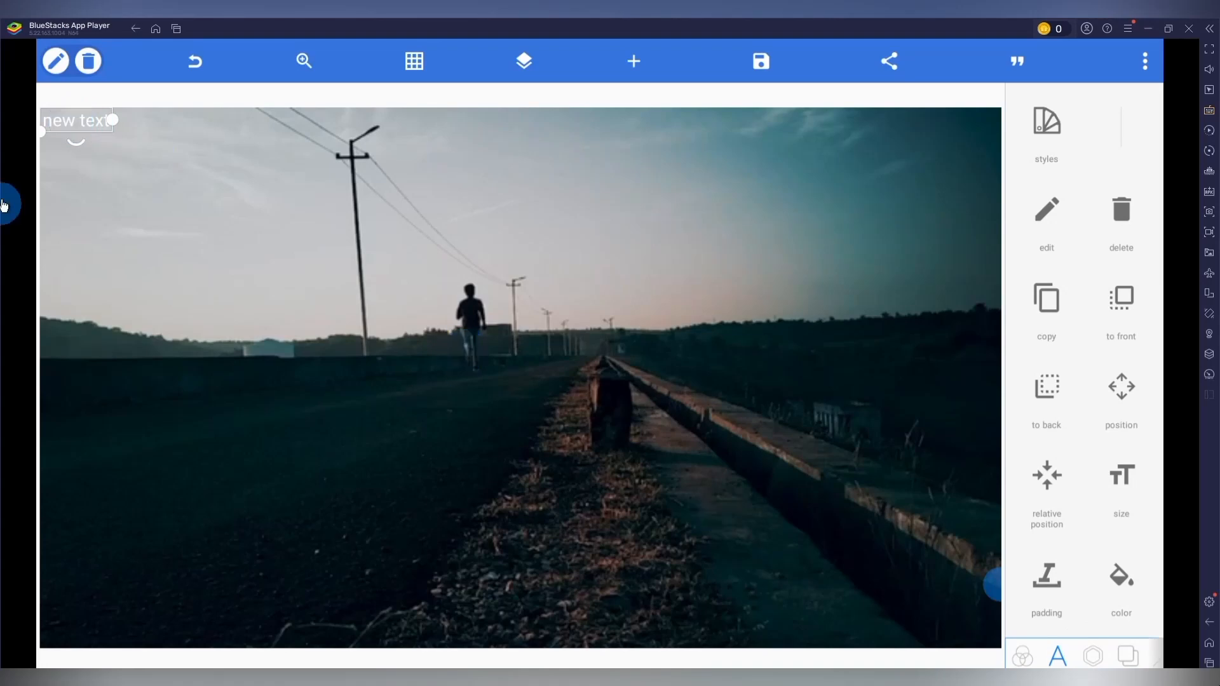
{"action": "left_click_drag", "start_coordinate": [75, 129], "coordinate": [507, 375]}
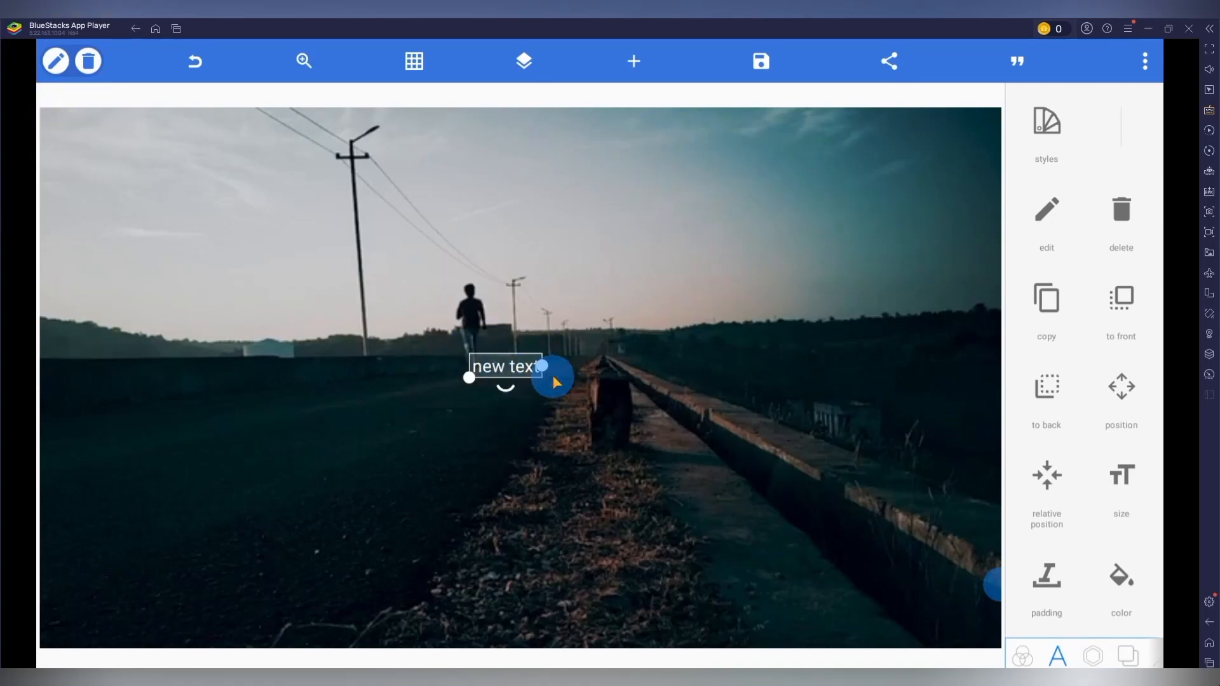
{"action": "left_click", "coordinate": [1047, 213]}
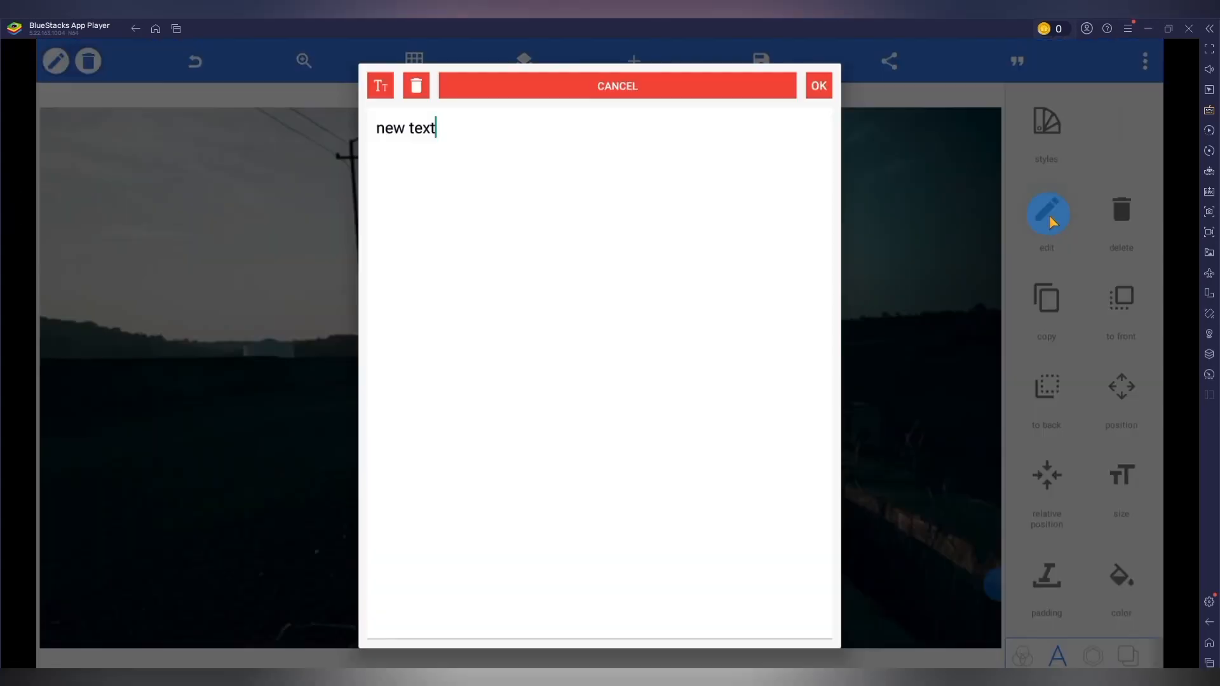
{"action": "left_click_drag", "start_coordinate": [410, 143], "coordinate": [373, 156]}
{"action": "type", "text": "c"}
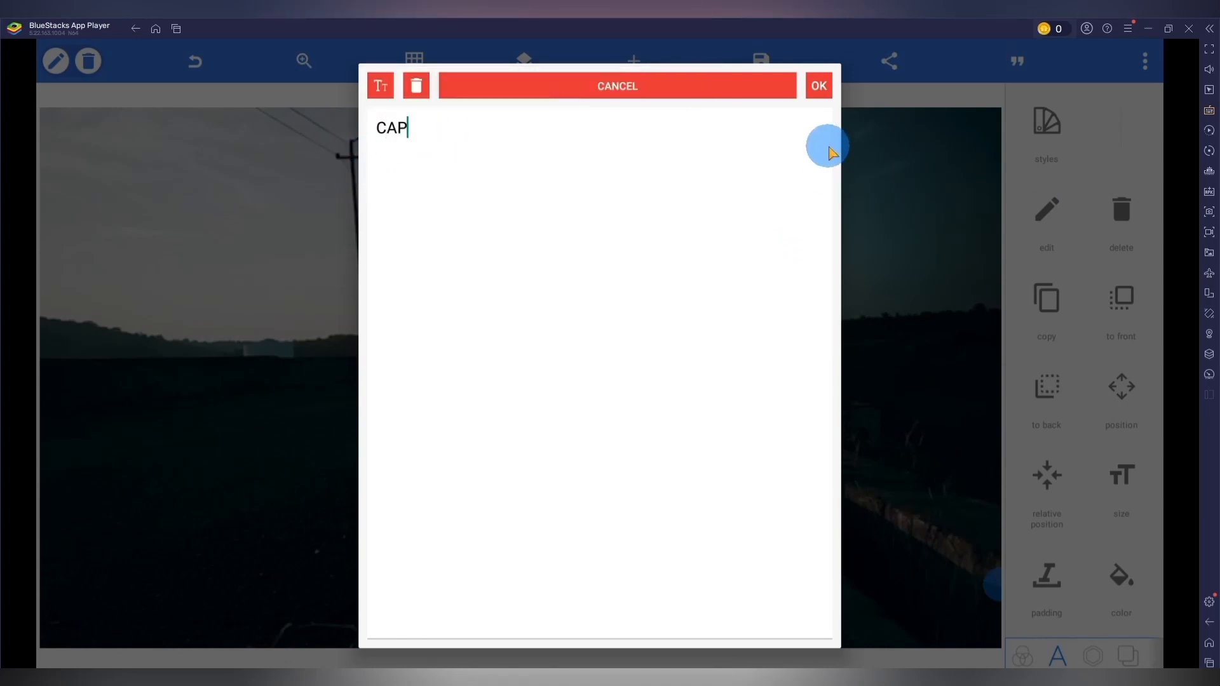
{"action": "left_click", "coordinate": [819, 89]}
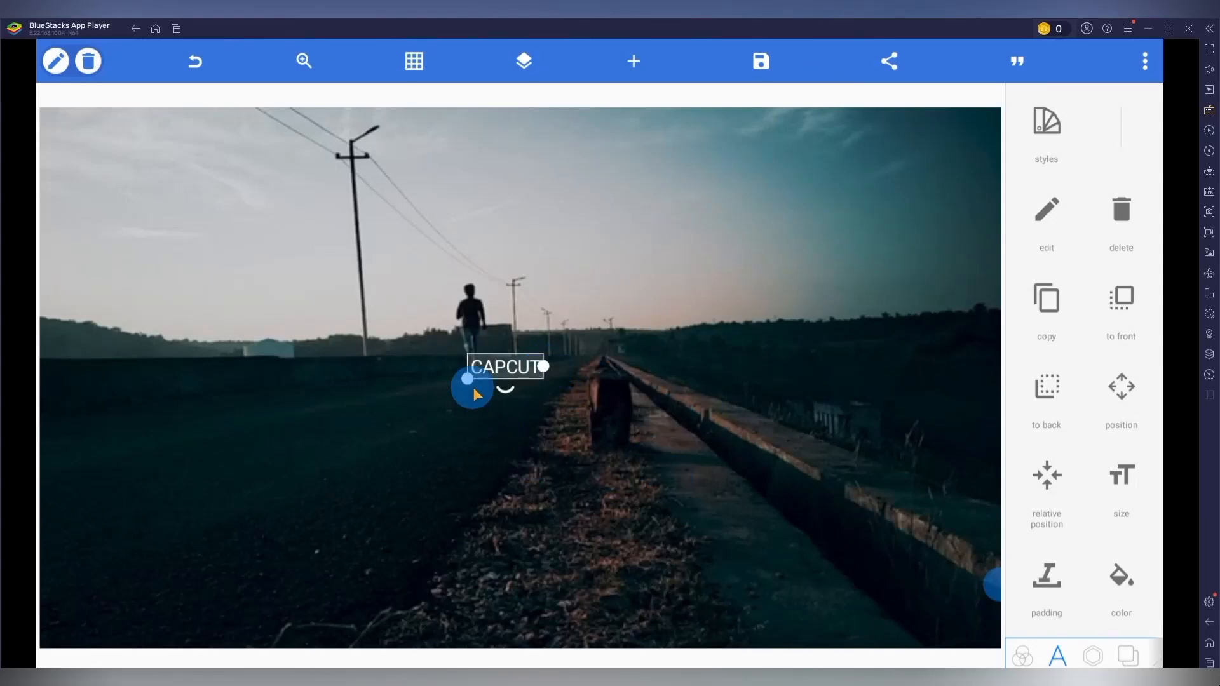
Enlarge the CAPCUT text to about a quarter of the image width and center it on the road below the runner.
{"action": "left_click_drag", "start_coordinate": [467, 380], "coordinate": [298, 522]}
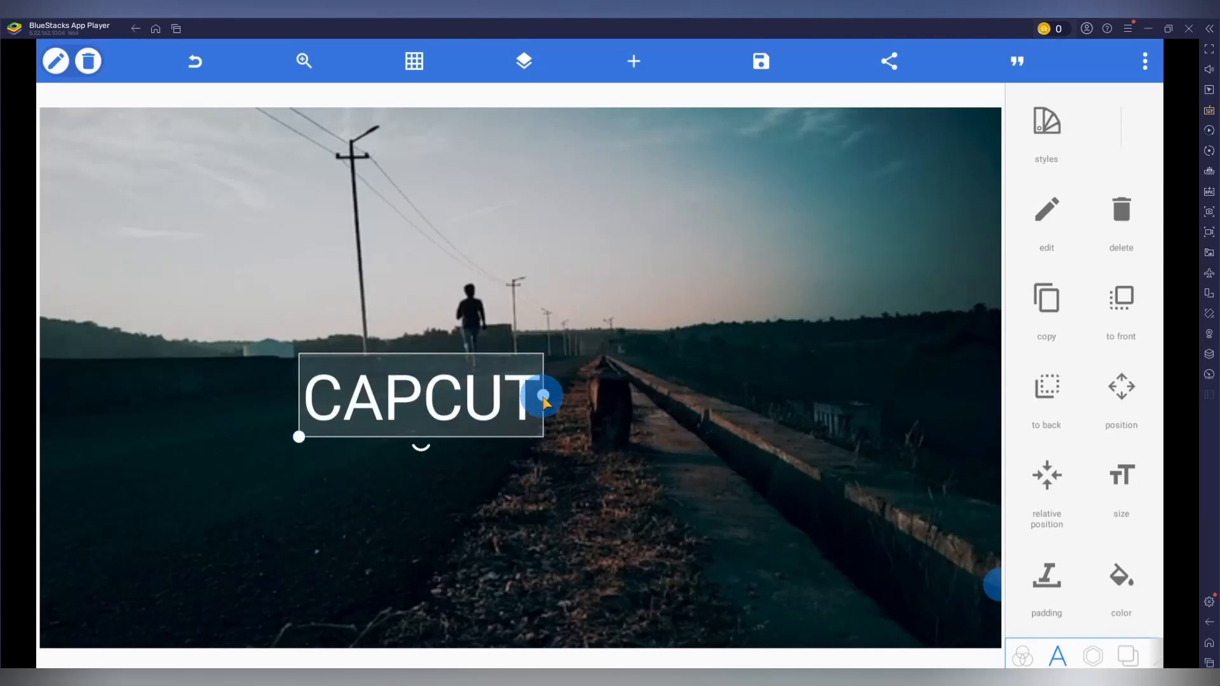
{"action": "left_click_drag", "start_coordinate": [544, 395], "coordinate": [633, 400]}
{"action": "left_click_drag", "start_coordinate": [443, 409], "coordinate": [502, 402]}
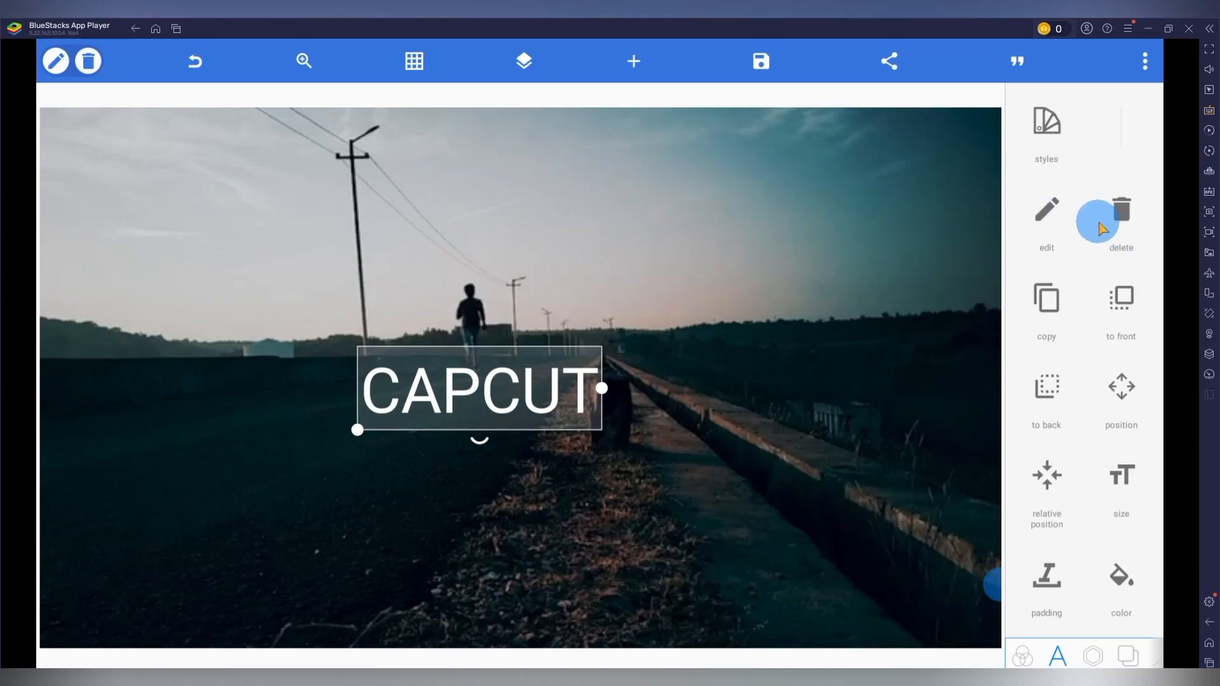
Apply the AlfaSlabOne-Regular font to the CAPCUT text and make it bold.
{"action": "scroll", "coordinate": [1103, 313], "scroll_direction": "down", "scroll_amount": 5}
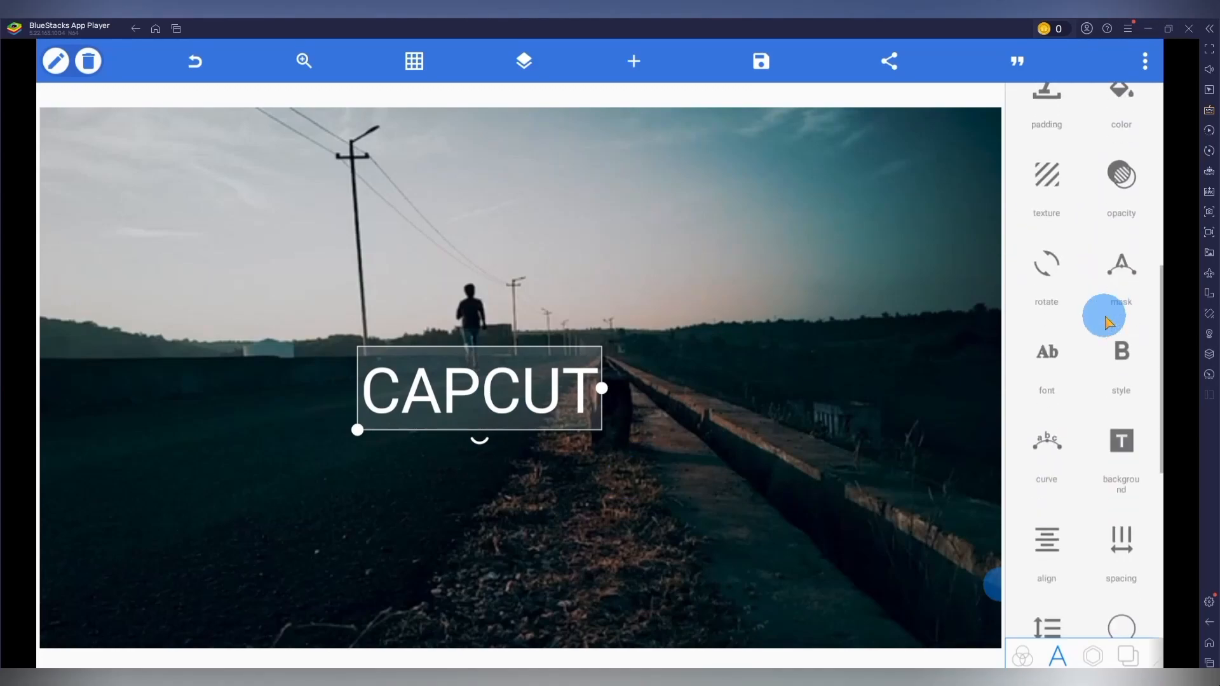
{"action": "left_click", "coordinate": [1045, 354]}
{"action": "scroll", "coordinate": [714, 365], "scroll_direction": "down", "scroll_amount": 15}
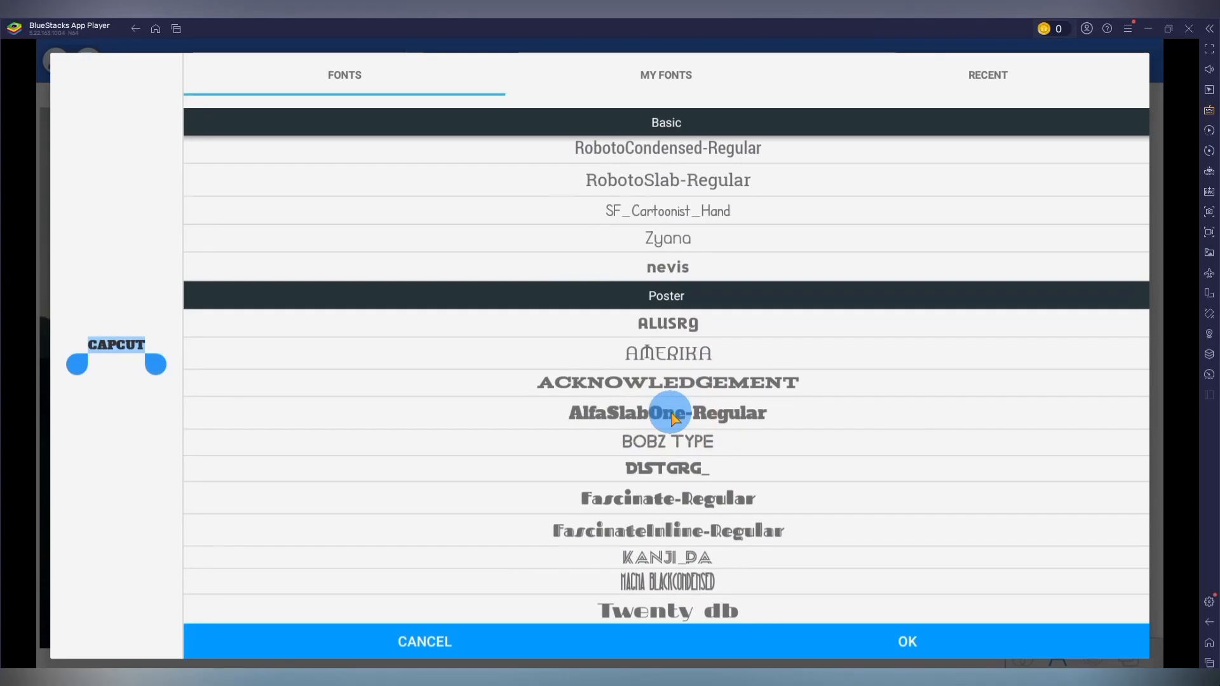
{"action": "left_click", "coordinate": [909, 643]}
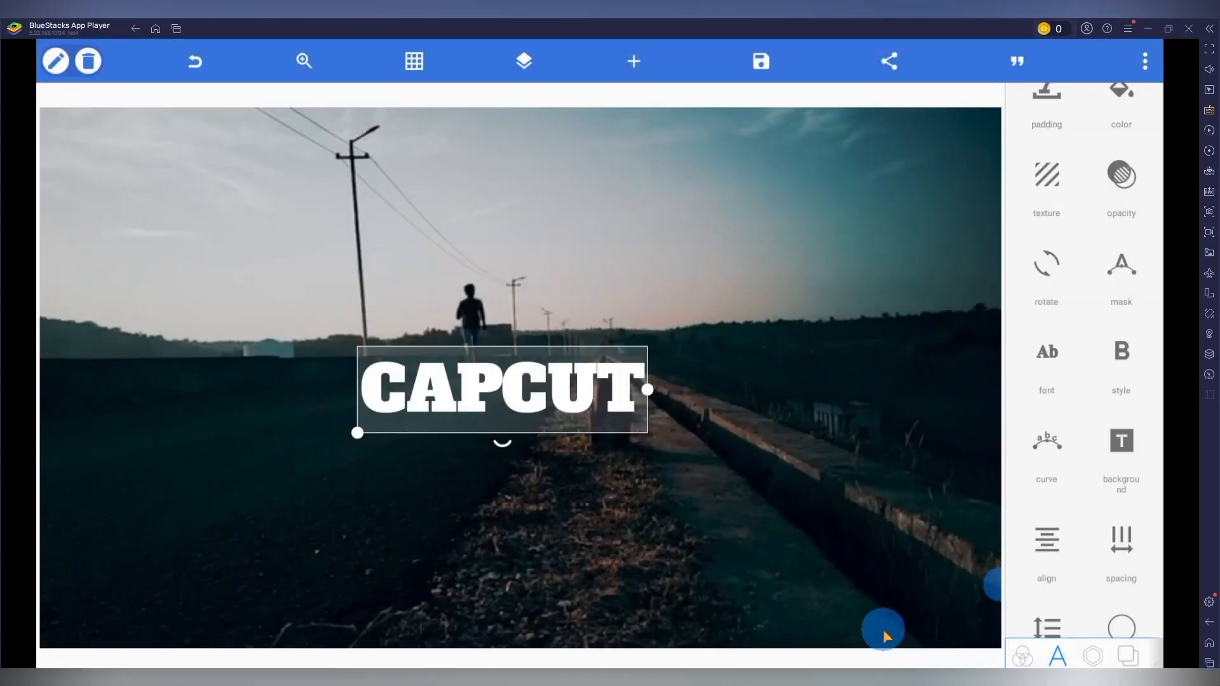
{"action": "left_click", "coordinate": [1120, 352]}
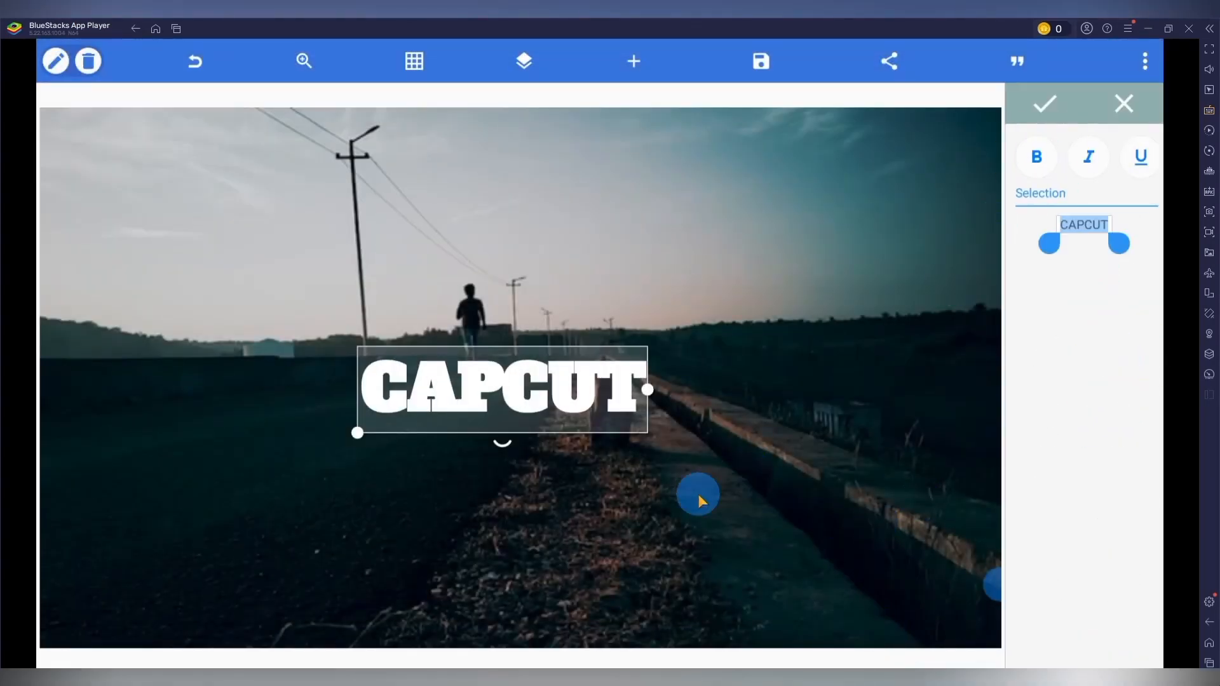
{"action": "left_click", "coordinate": [1046, 107]}
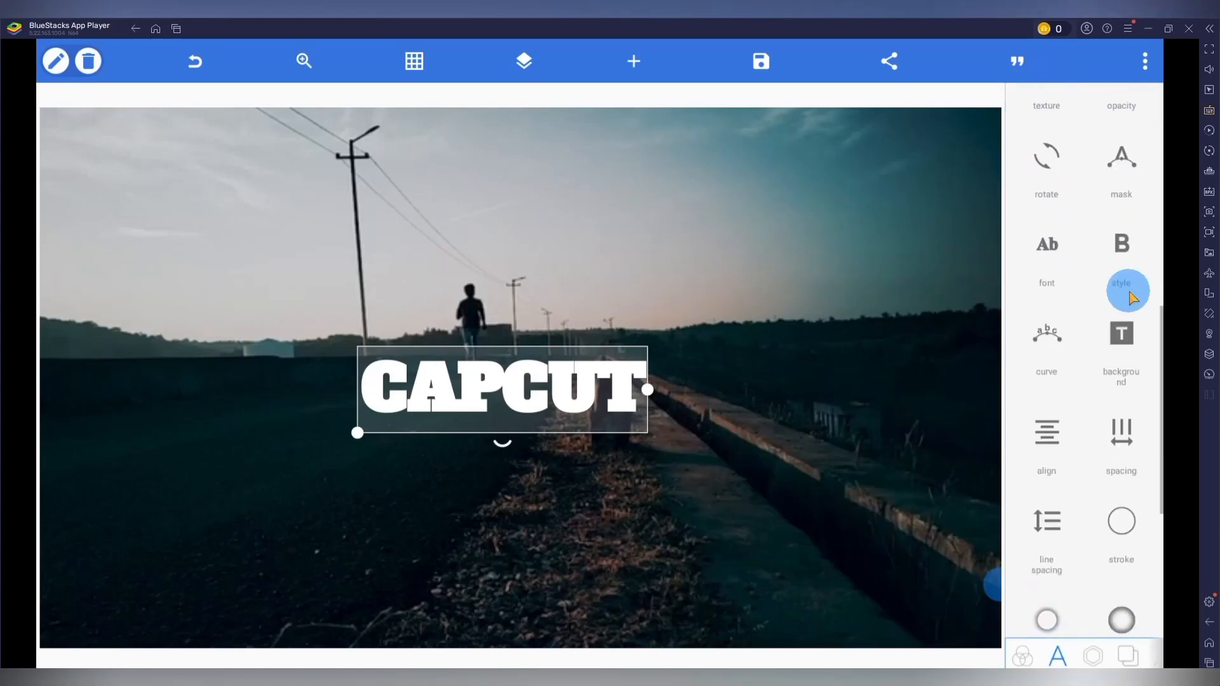
Widen the letter spacing of the CAPCUT text, keeping it on one line, and move the text slightly down the road.
{"action": "left_click", "coordinate": [1121, 439]}
{"action": "left_click", "coordinate": [1144, 205]}
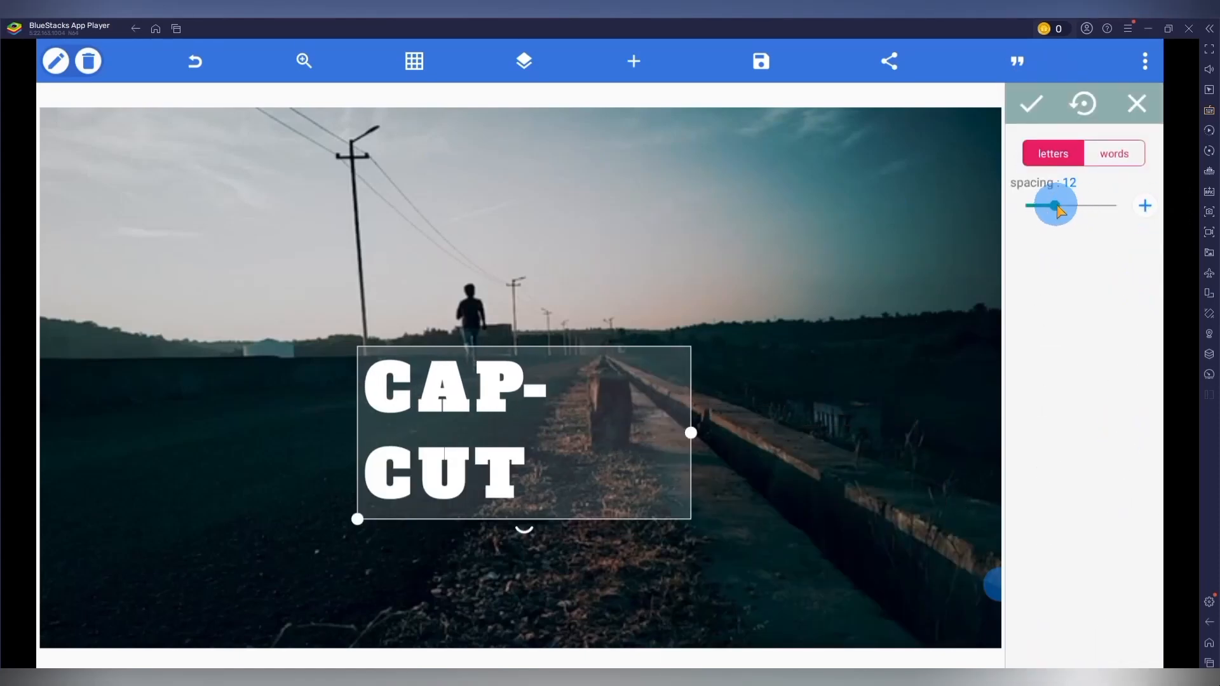
{"action": "left_click_drag", "start_coordinate": [1056, 205], "coordinate": [1052, 206]}
{"action": "left_click_drag", "start_coordinate": [548, 394], "coordinate": [544, 438]}
{"action": "left_click", "coordinate": [1032, 104]}
Recolor the whole CAPCUT text from white to black.
{"action": "scroll", "coordinate": [1110, 321], "scroll_direction": "up", "scroll_amount": 5}
{"action": "left_click", "coordinate": [1120, 293]}
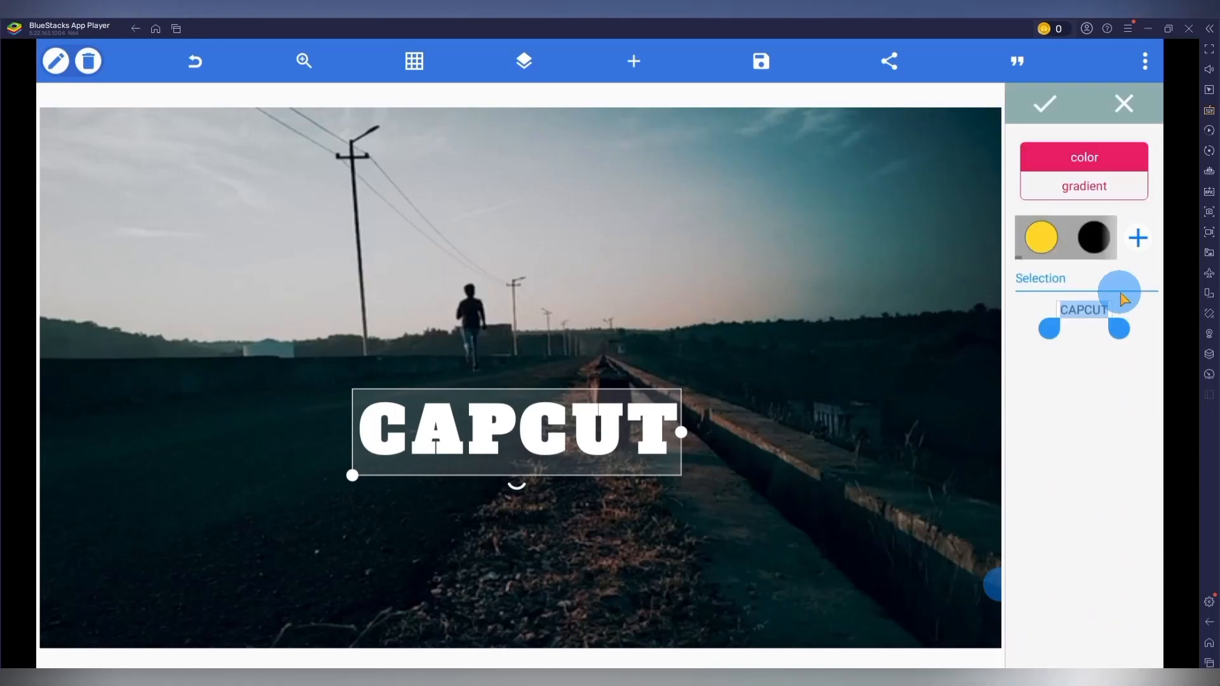
{"action": "left_click", "coordinate": [1138, 236]}
{"action": "left_click", "coordinate": [616, 353]}
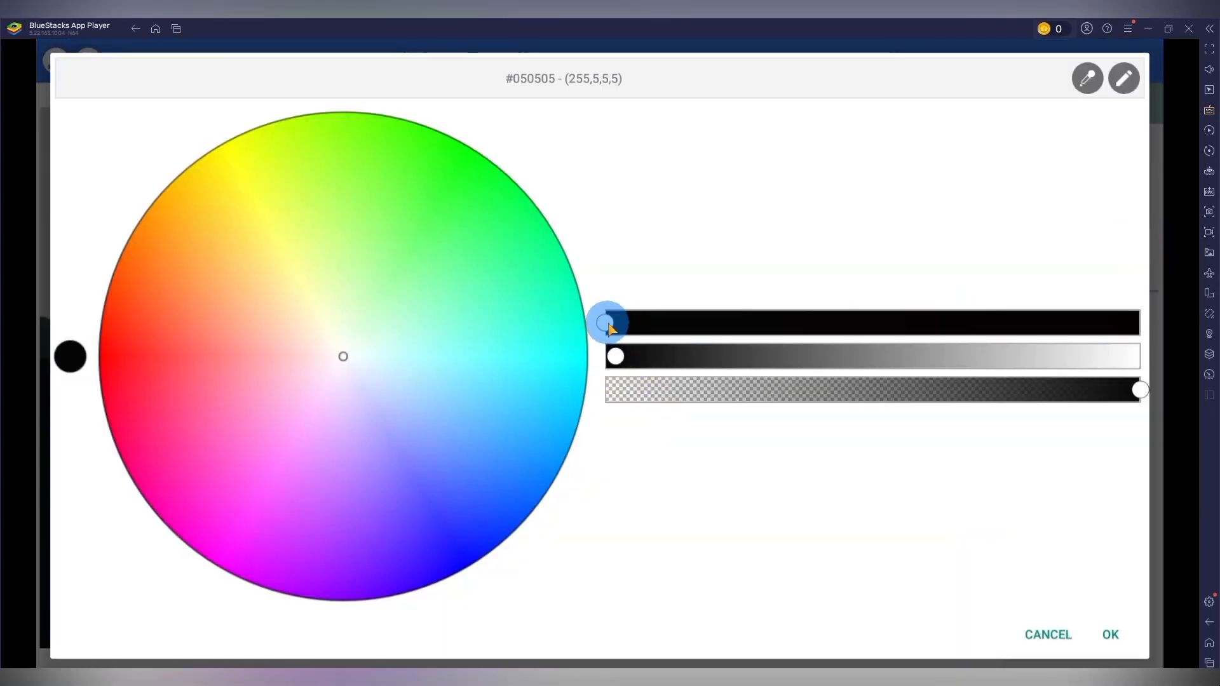
{"action": "left_click", "coordinate": [613, 356]}
{"action": "left_click", "coordinate": [1105, 634]}
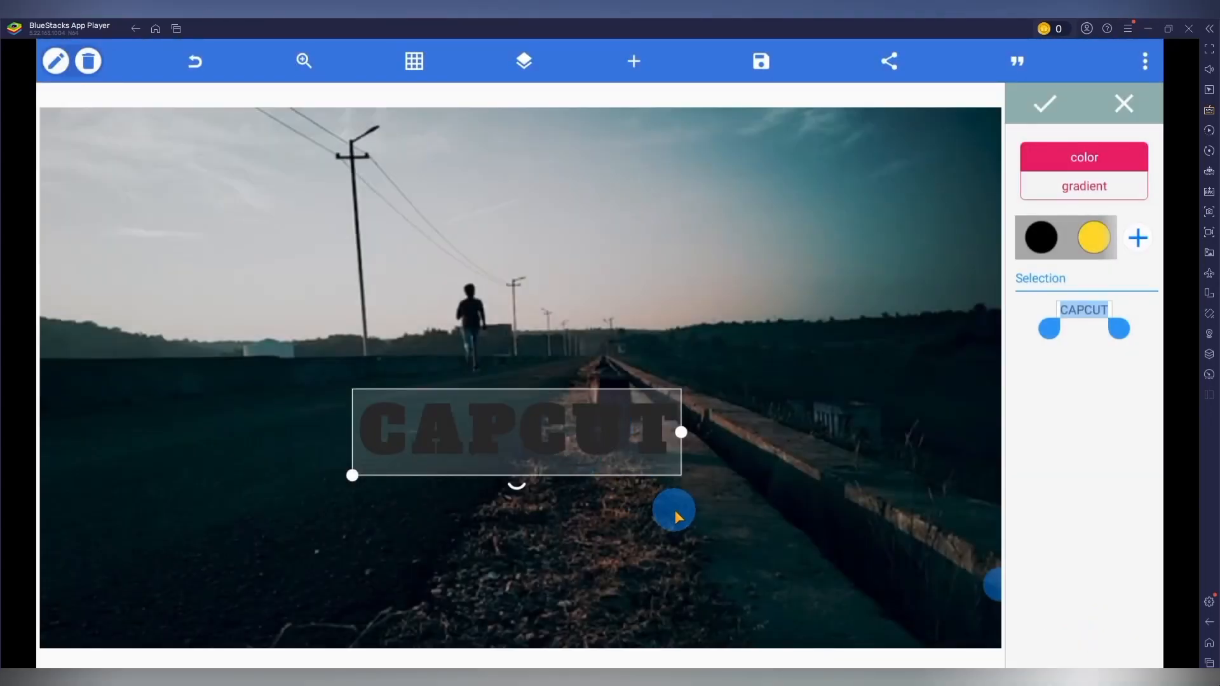
{"action": "left_click", "coordinate": [675, 516]}
{"action": "left_click", "coordinate": [620, 451]}
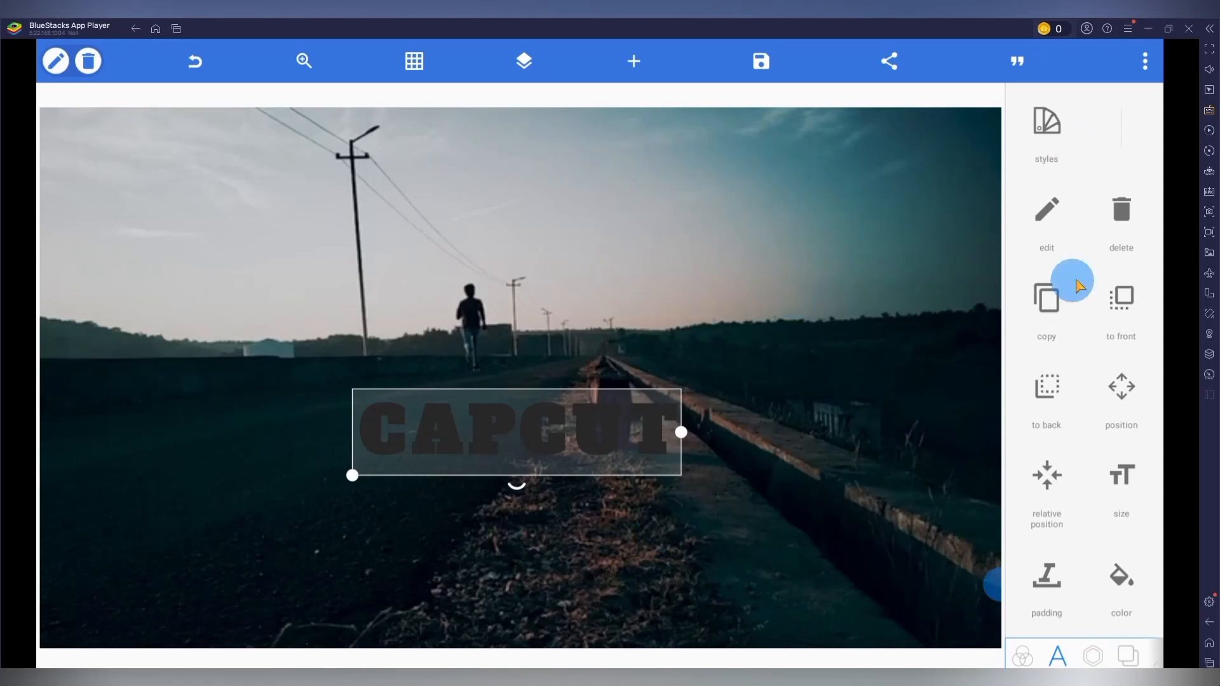
Enable perspective on the CAPCUT text and pull its two left corners outward so the letters shrink toward the right.
{"action": "scroll", "coordinate": [1093, 251], "scroll_direction": "down", "scroll_amount": 5}
{"action": "scroll", "coordinate": [1096, 286], "scroll_direction": "down", "scroll_amount": 5}
{"action": "left_click", "coordinate": [1117, 390]}
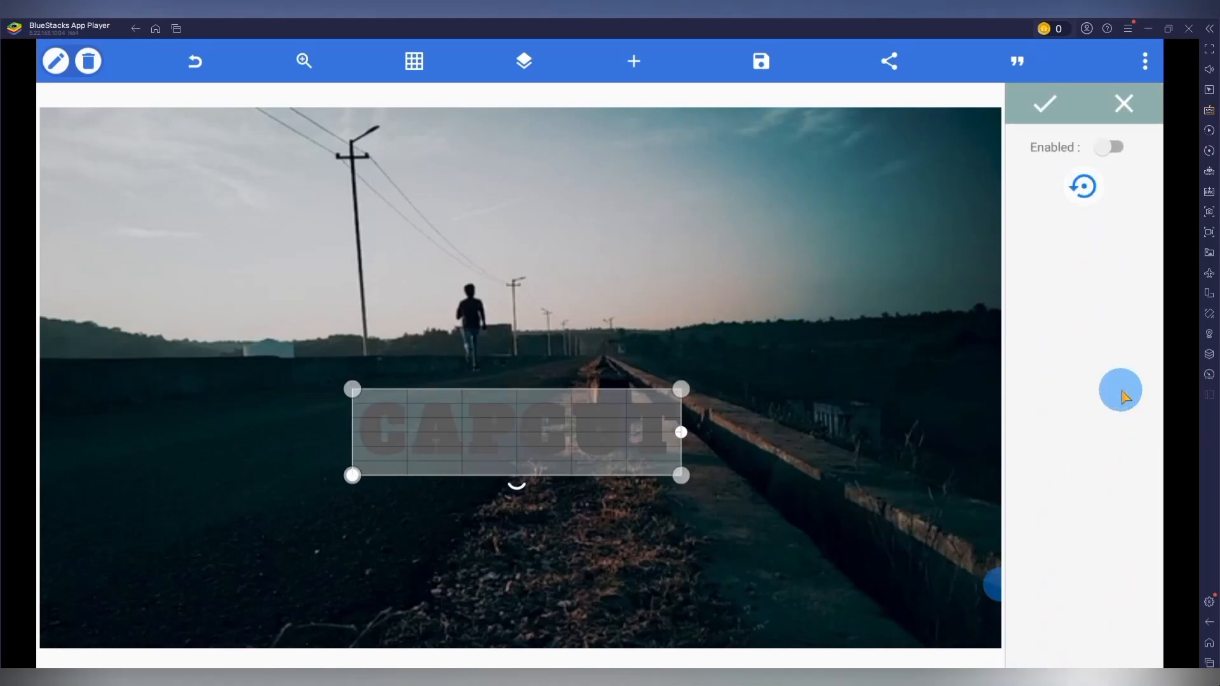
{"action": "left_click", "coordinate": [366, 403]}
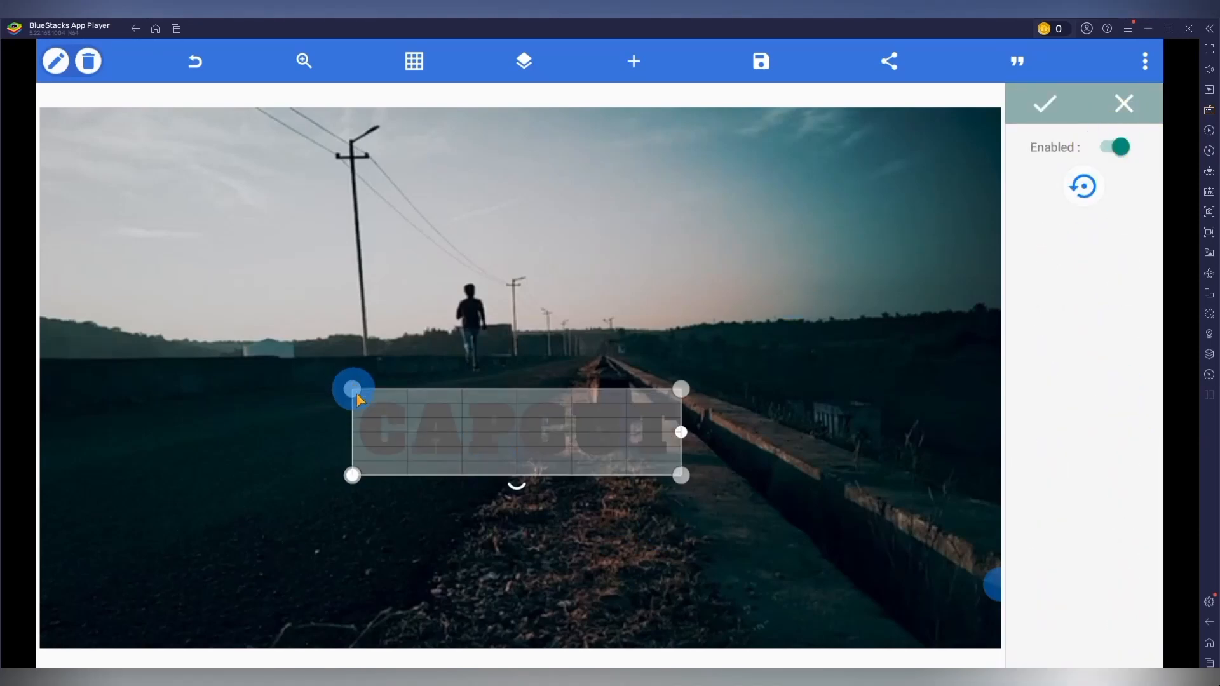
{"action": "left_click", "coordinate": [676, 429]}
{"action": "left_click_drag", "start_coordinate": [353, 389], "coordinate": [238, 307]}
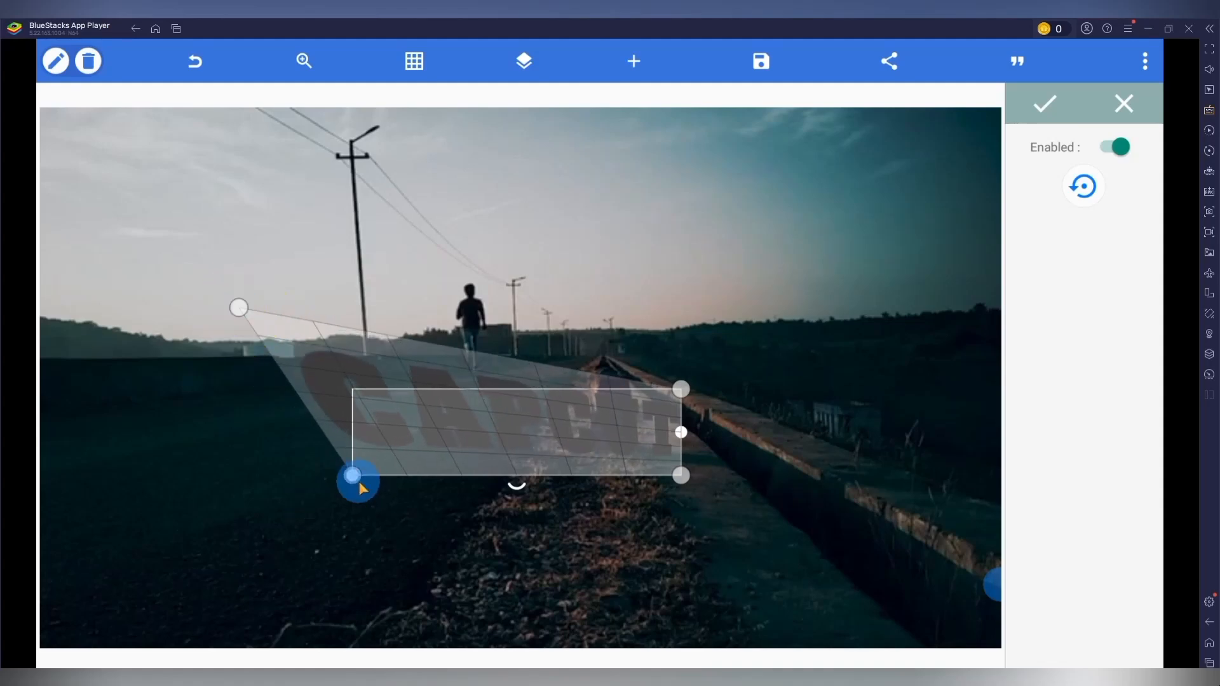
{"action": "left_click_drag", "start_coordinate": [352, 476], "coordinate": [234, 557]}
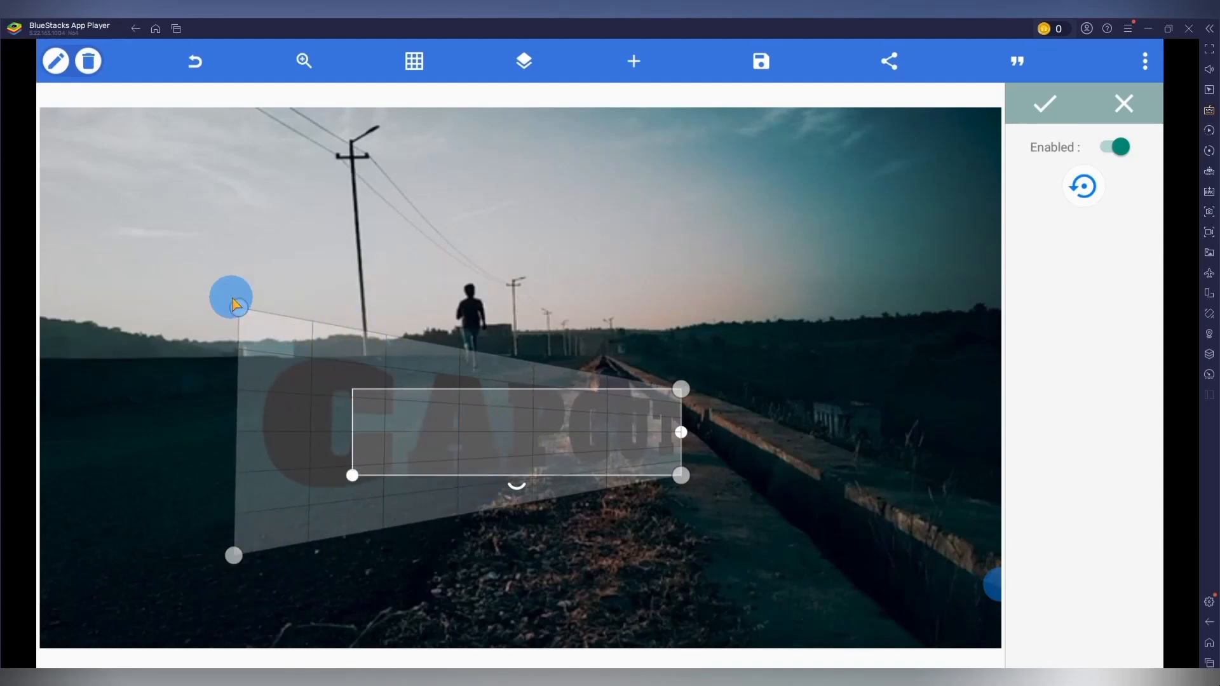
{"action": "left_click_drag", "start_coordinate": [235, 304], "coordinate": [210, 296]}
{"action": "left_click_drag", "start_coordinate": [235, 563], "coordinate": [218, 568]}
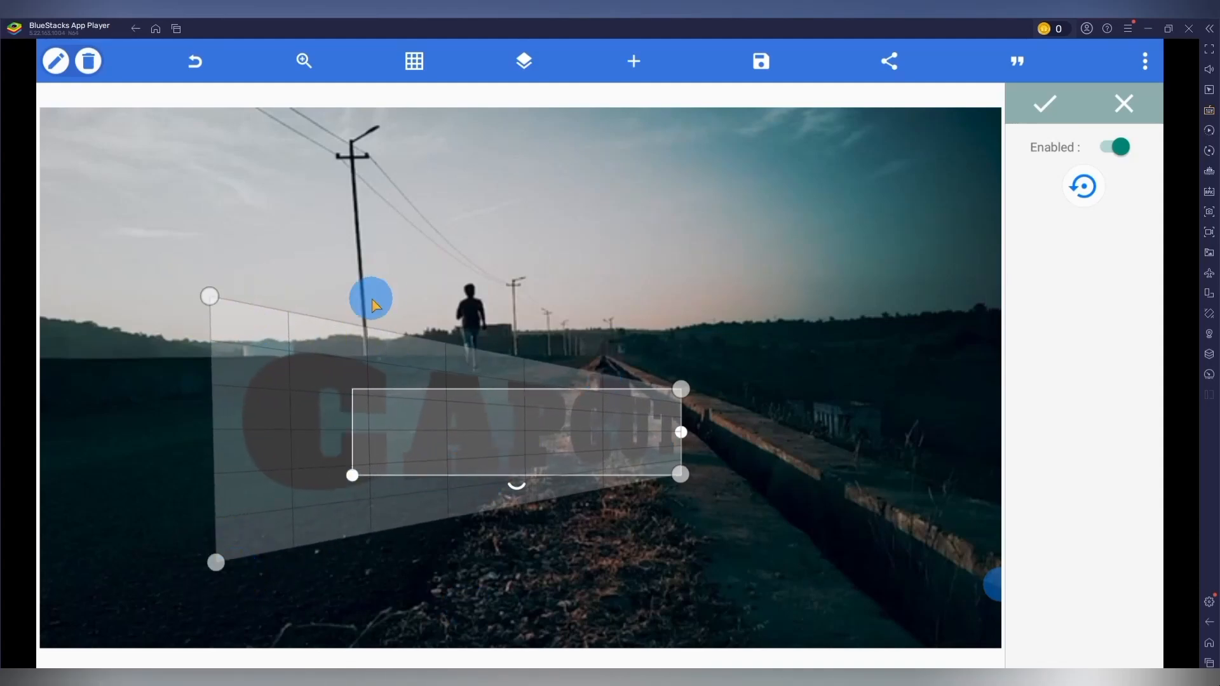
{"action": "left_click", "coordinate": [1046, 109]}
Move the CAPCUT text left beside the runner and adjust its right perspective corners so the T ends at the runner.
{"action": "left_click_drag", "start_coordinate": [634, 436], "coordinate": [452, 355]}
{"action": "left_click", "coordinate": [1122, 387]}
{"action": "mouse_move", "coordinate": [470, 263]}
{"action": "left_mouse_down"}
{"action": "mouse_move", "coordinate": [450, 264]}
{"action": "mouse_move", "coordinate": [451, 275]}
{"action": "left_mouse_up"}
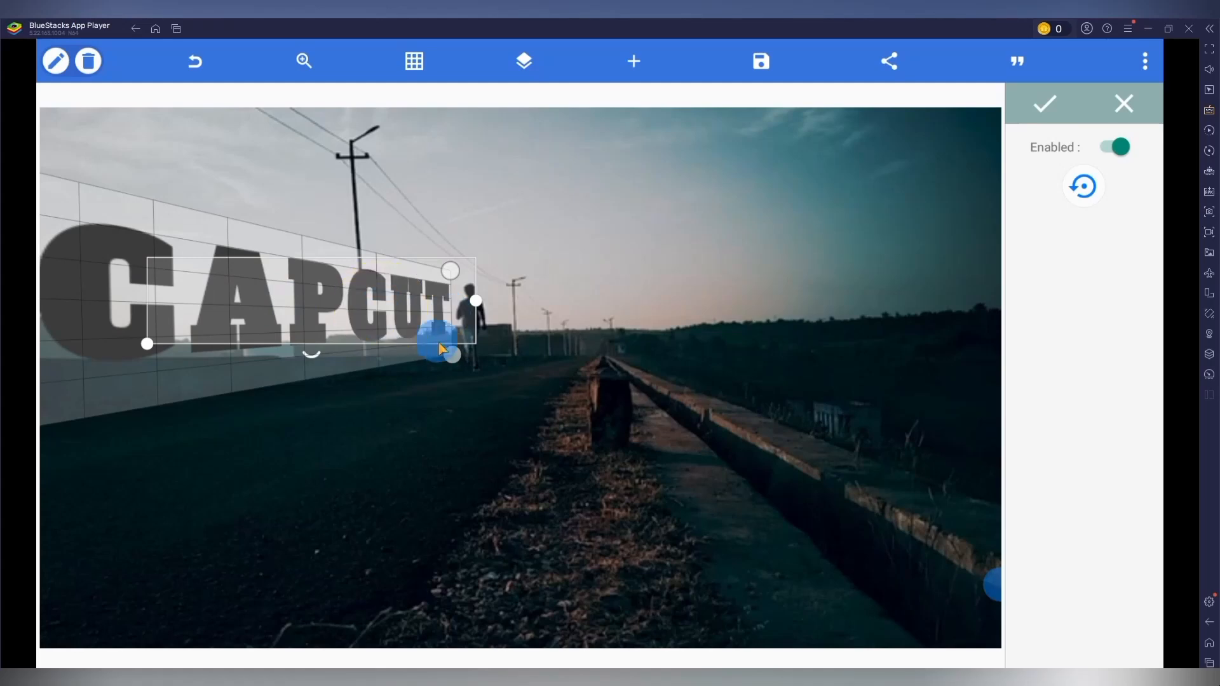
{"action": "left_click_drag", "start_coordinate": [452, 354], "coordinate": [463, 356]}
{"action": "left_click_drag", "start_coordinate": [451, 272], "coordinate": [463, 267]}
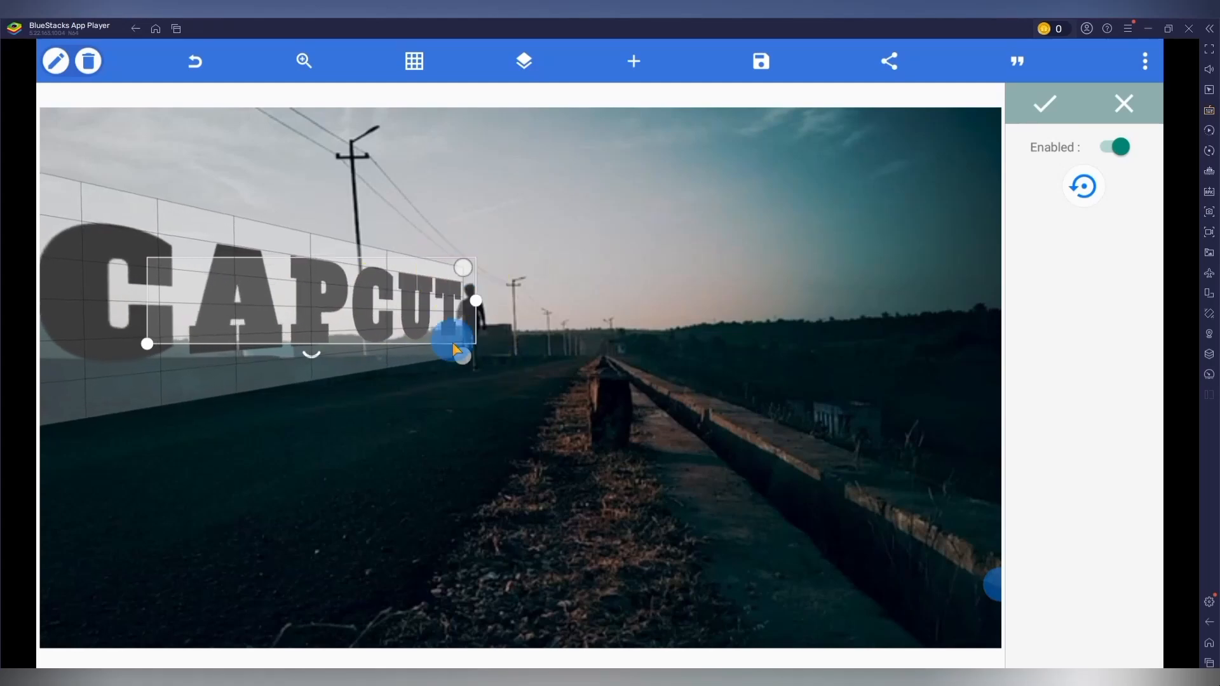
{"action": "left_click_drag", "start_coordinate": [466, 362], "coordinate": [463, 357]}
{"action": "left_click", "coordinate": [1045, 103]}
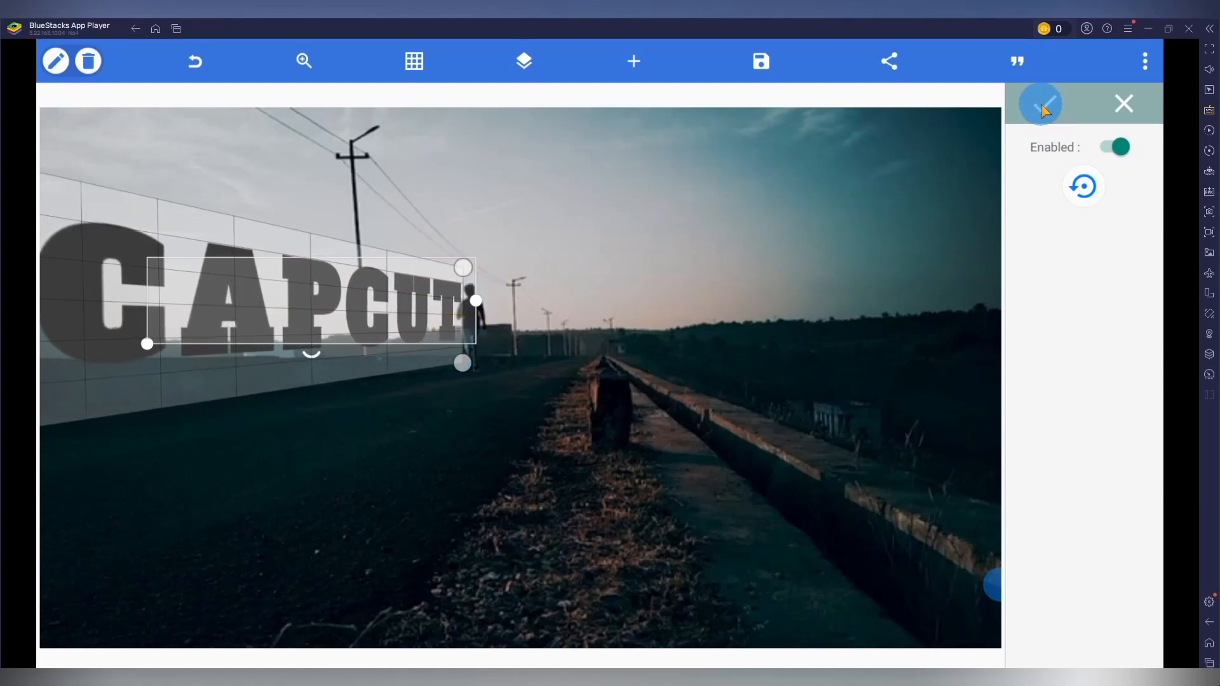
Shift the CAPCUT text right to expose its left perspective corners, then stretch the corners for a taller C and level letter bases.
{"action": "left_click_drag", "start_coordinate": [276, 307], "coordinate": [355, 304]}
{"action": "left_click", "coordinate": [1122, 390]}
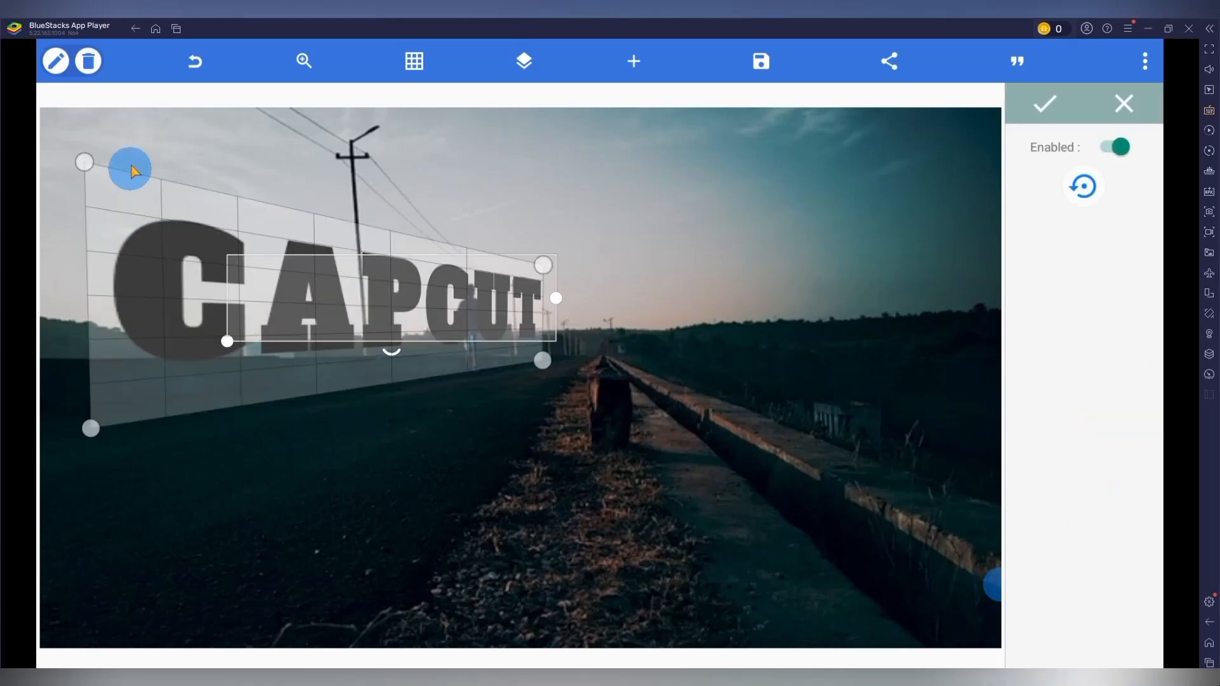
{"action": "left_click_drag", "start_coordinate": [85, 162], "coordinate": [97, 110]}
{"action": "left_click_drag", "start_coordinate": [91, 429], "coordinate": [84, 443]}
{"action": "left_click_drag", "start_coordinate": [542, 361], "coordinate": [540, 381]}
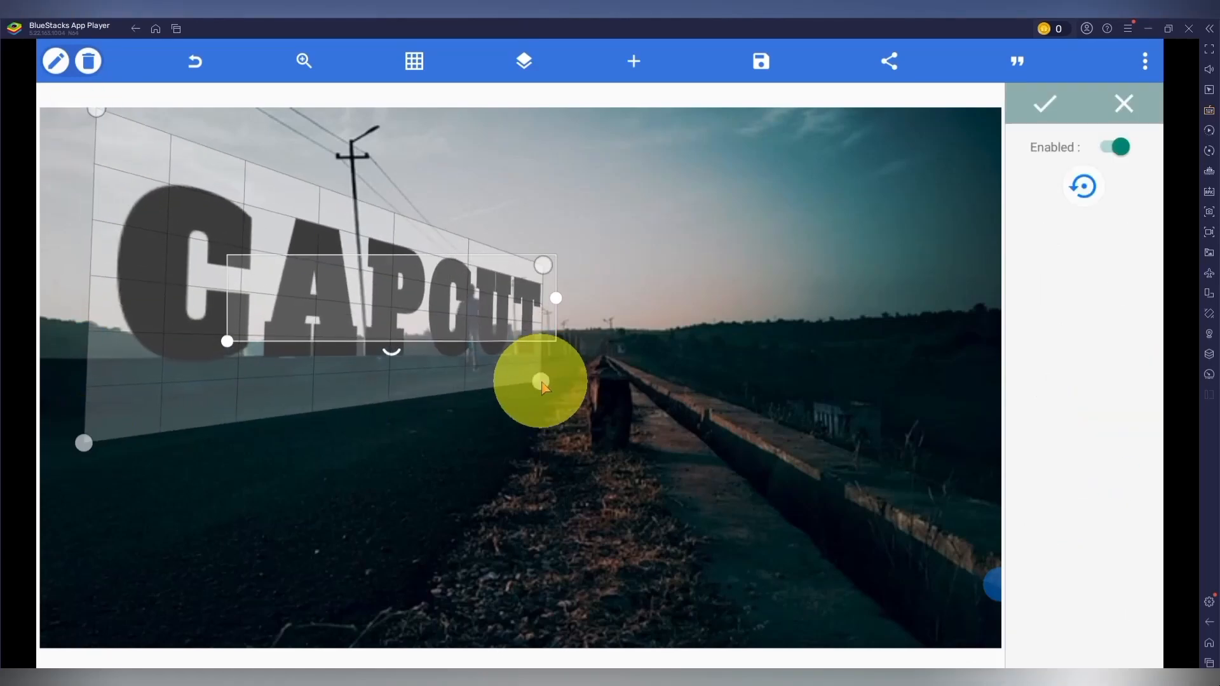
{"action": "left_click_drag", "start_coordinate": [544, 265], "coordinate": [537, 274]}
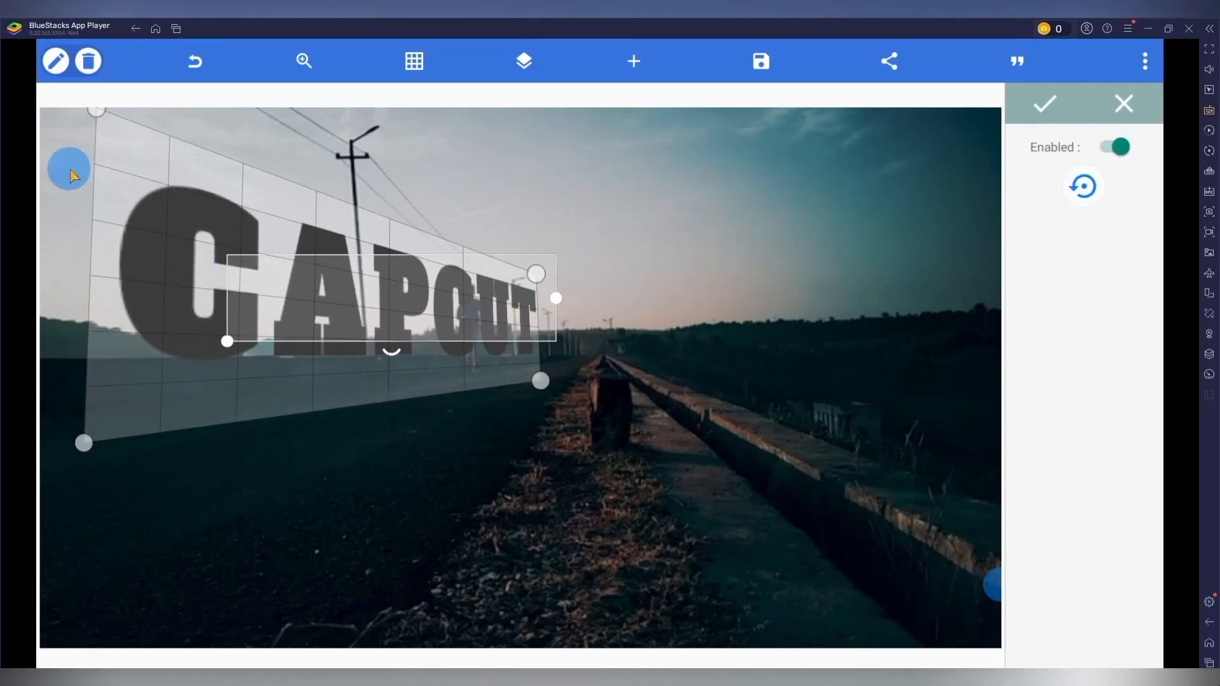
{"action": "left_click", "coordinate": [1082, 186]}
{"action": "left_click", "coordinate": [1045, 103]}
Move the CAPCUT text back to the runner's left and fine-tune its right perspective corners so it stands on the horizon line.
{"action": "left_click_drag", "start_coordinate": [441, 319], "coordinate": [349, 312]}
{"action": "left_click", "coordinate": [1122, 389]}
{"action": "left_click_drag", "start_coordinate": [454, 376], "coordinate": [457, 384]}
{"action": "left_click_drag", "start_coordinate": [457, 268], "coordinate": [460, 271]}
{"action": "left_click", "coordinate": [1044, 102]}
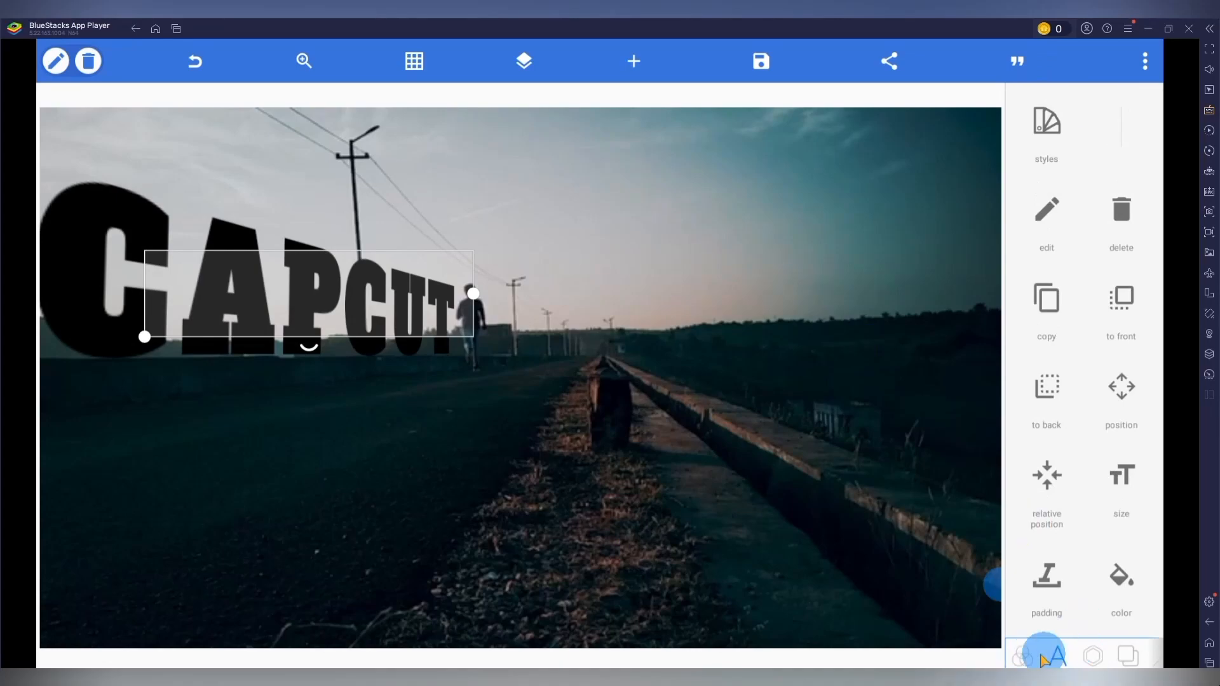
Make the background transparent and move the CAPCUT text toward the canvas center so every letter is inside the frame.
{"action": "left_click", "coordinate": [1130, 655]}
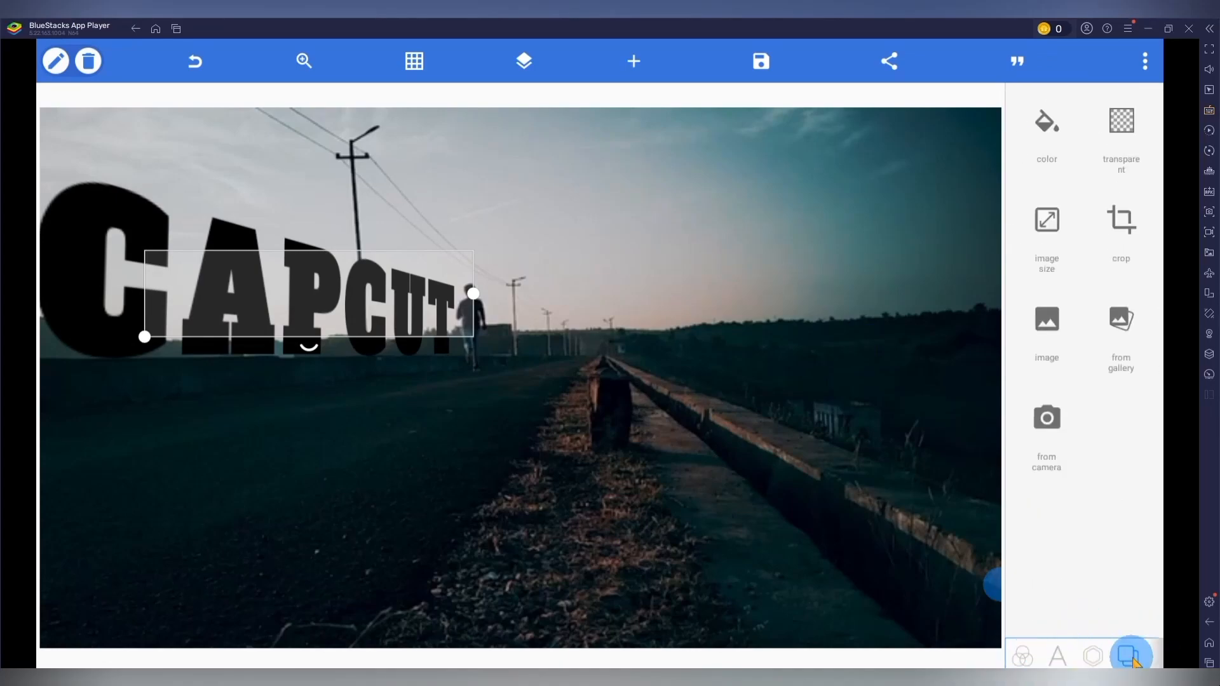
{"action": "left_click", "coordinate": [1128, 127]}
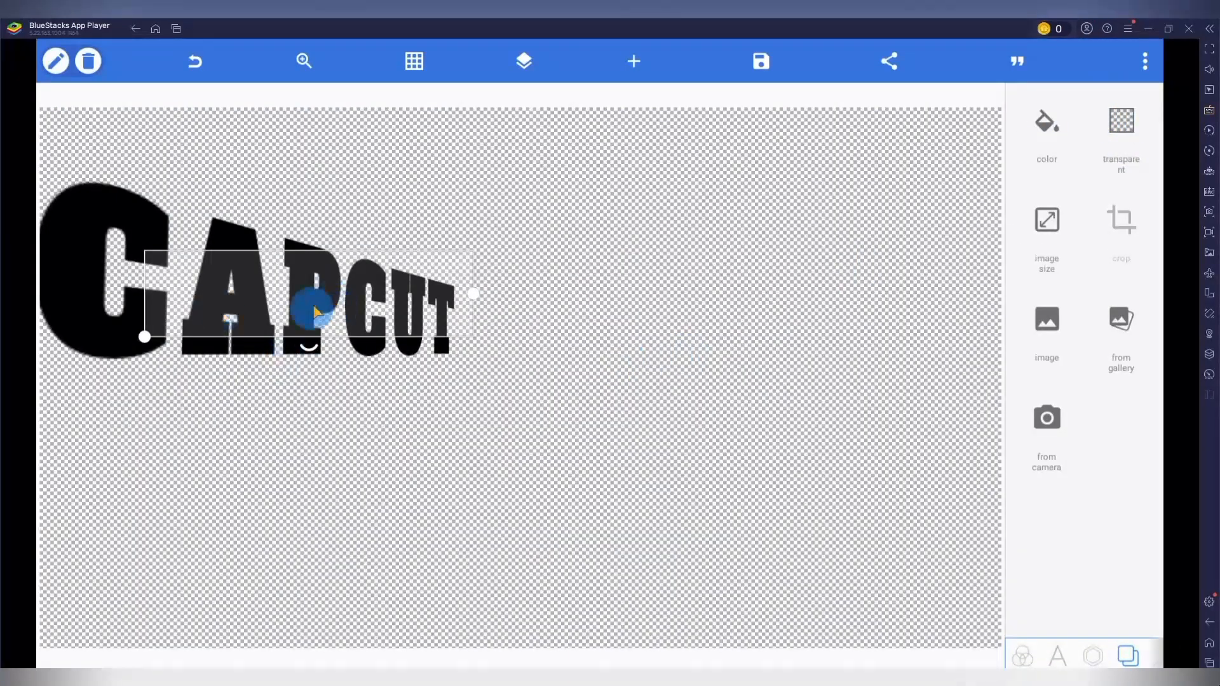
{"action": "left_click_drag", "start_coordinate": [330, 289], "coordinate": [540, 354]}
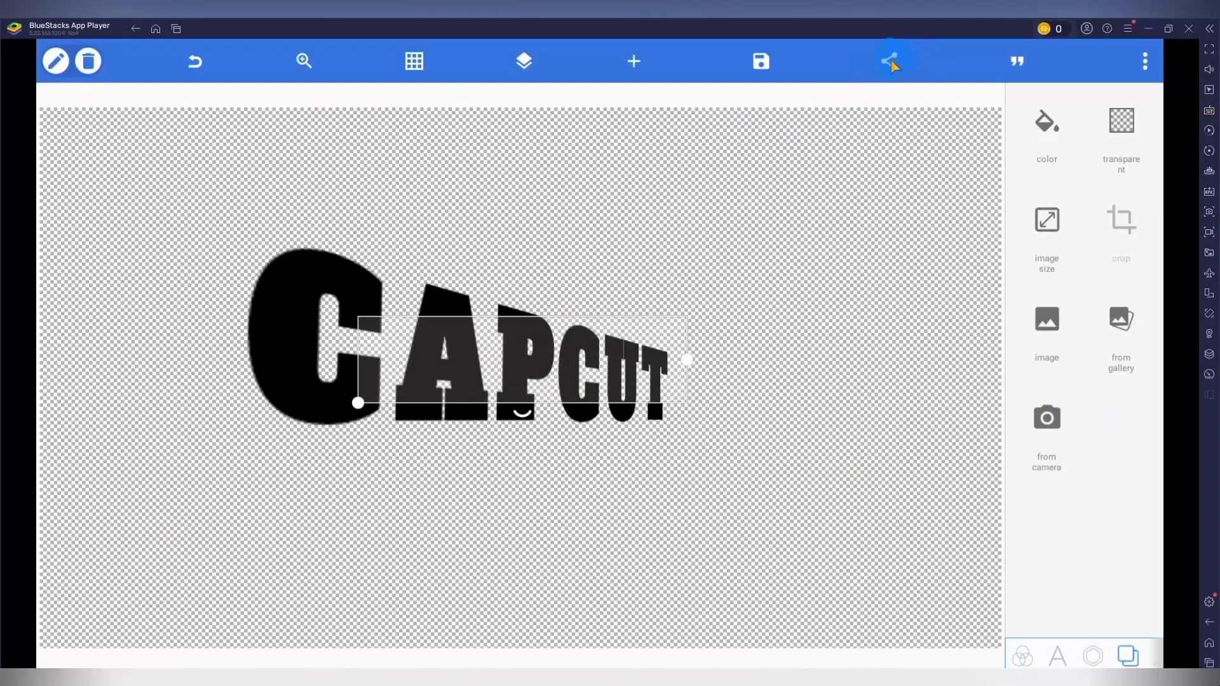
Export the title as a PNG with ultra dimensions and send it to the 7. CapCut 3D Perspective Text Reveal folder on Windows.
{"action": "left_click", "coordinate": [889, 64]}
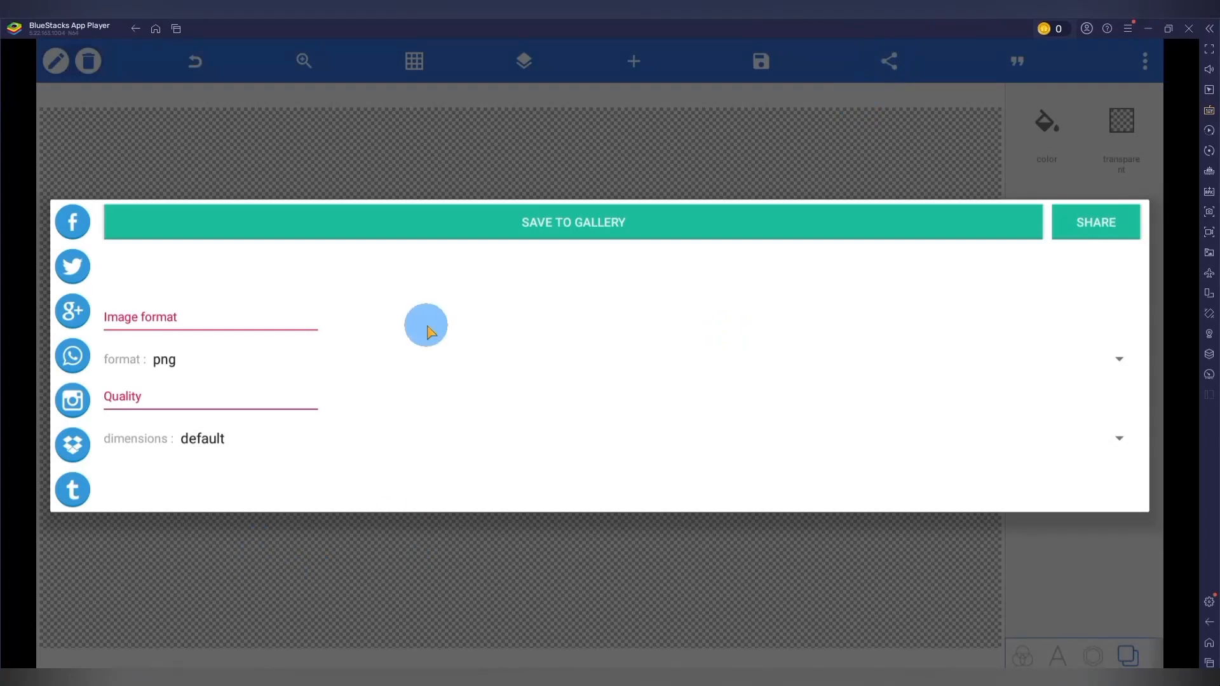
{"action": "left_click", "coordinate": [202, 438]}
{"action": "left_click", "coordinate": [216, 409]}
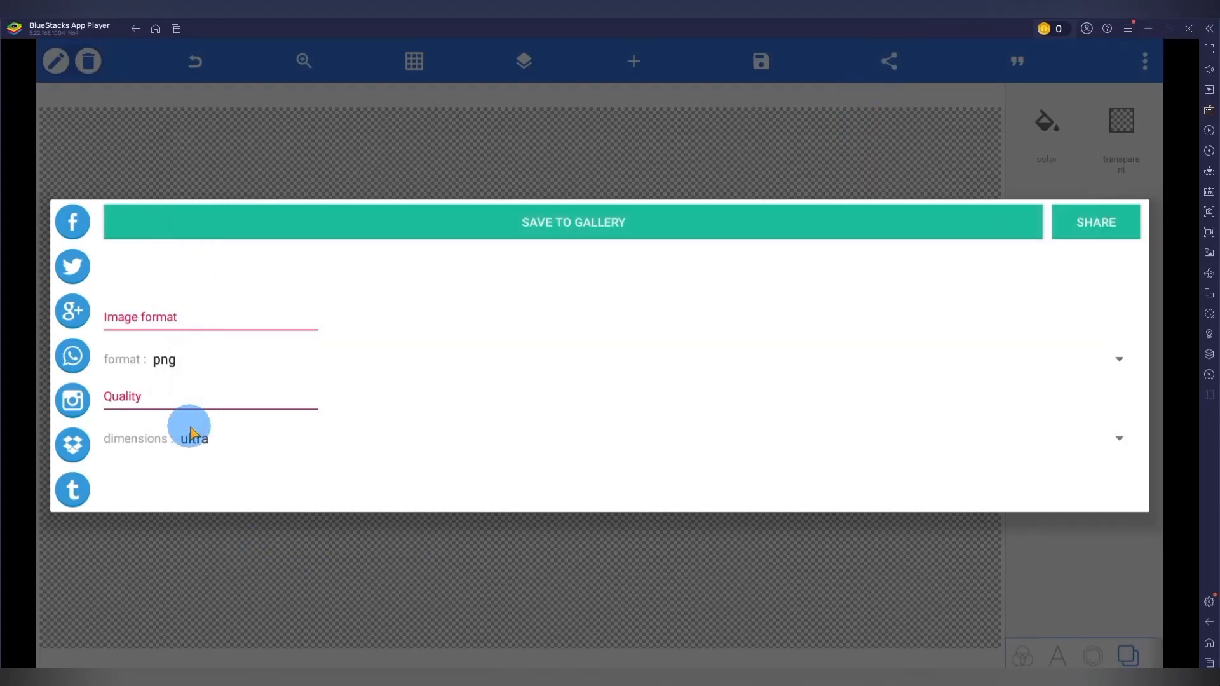
{"action": "left_click", "coordinate": [1095, 223]}
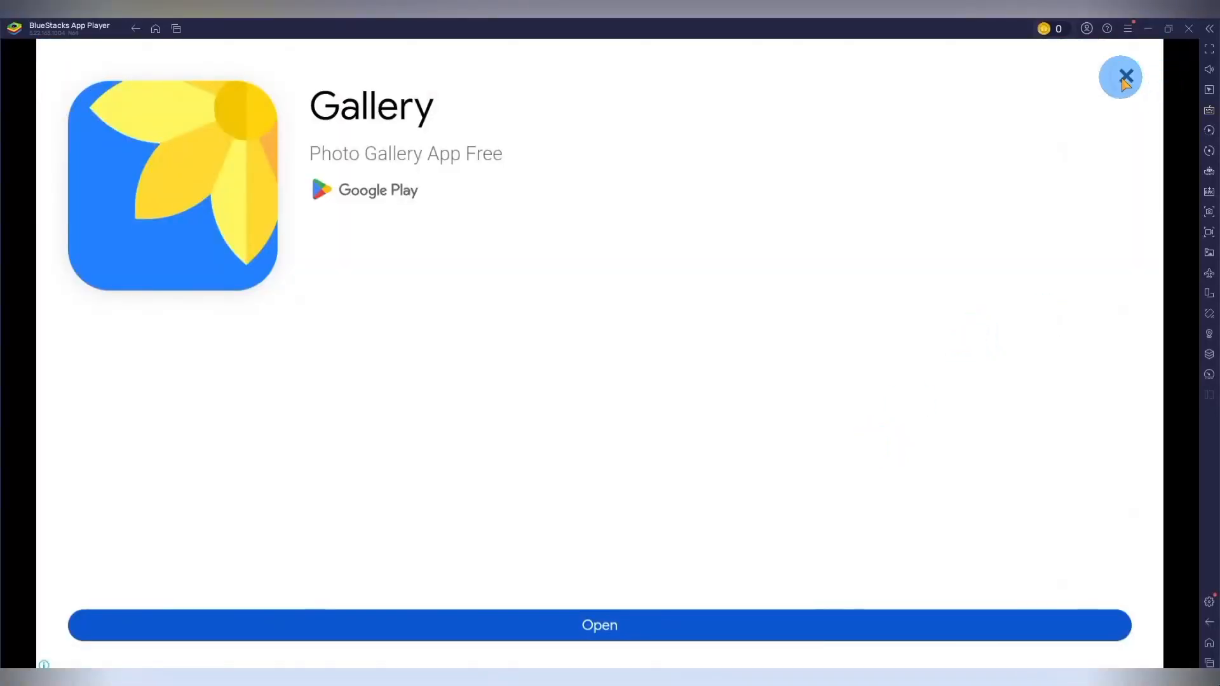
{"action": "left_click", "coordinate": [1121, 76]}
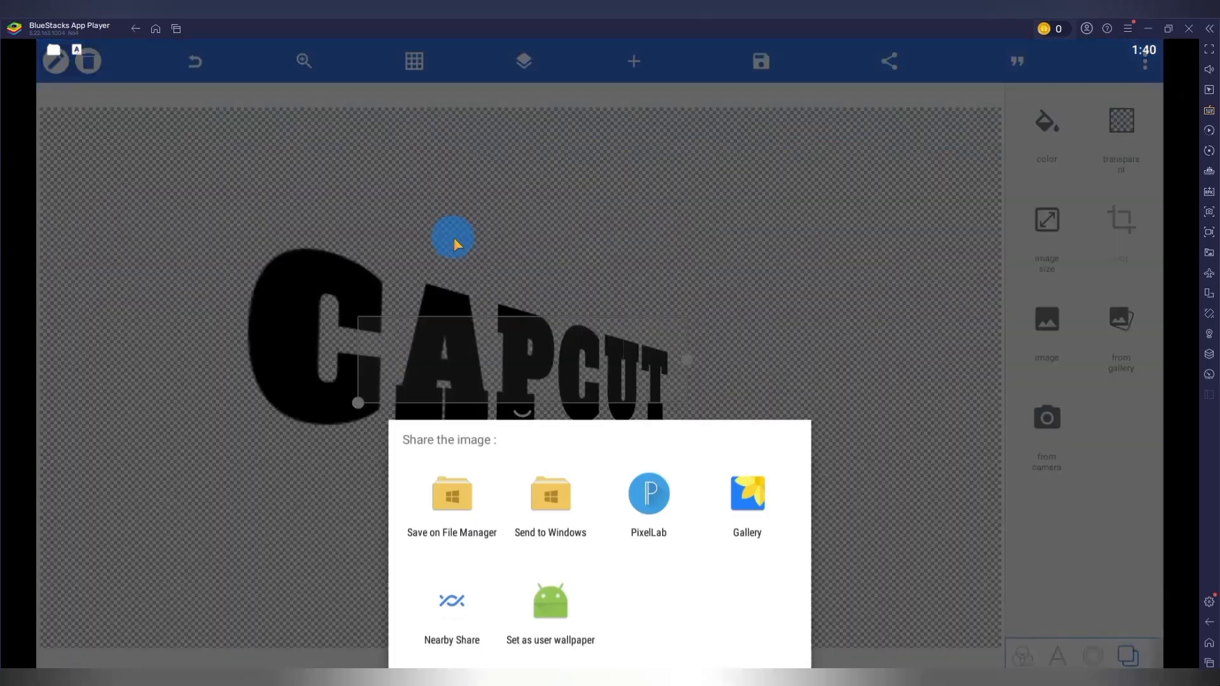
{"action": "left_click", "coordinate": [557, 503]}
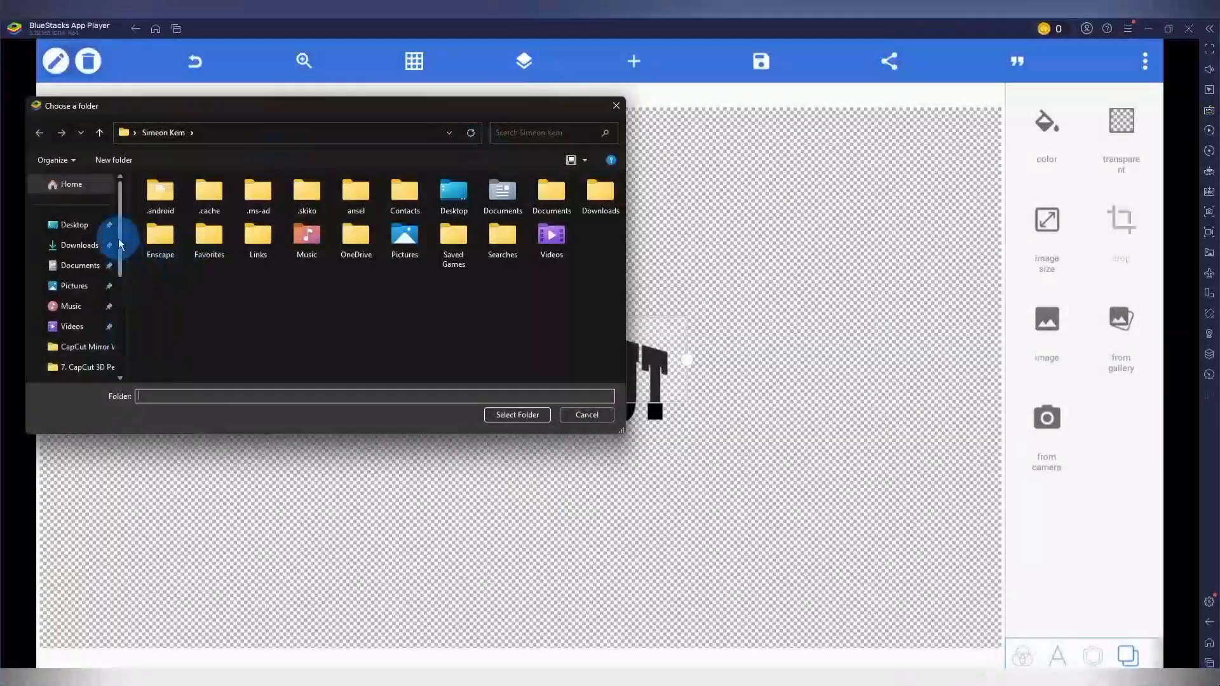
{"action": "left_click", "coordinate": [82, 302]}
{"action": "left_click", "coordinate": [513, 415]}
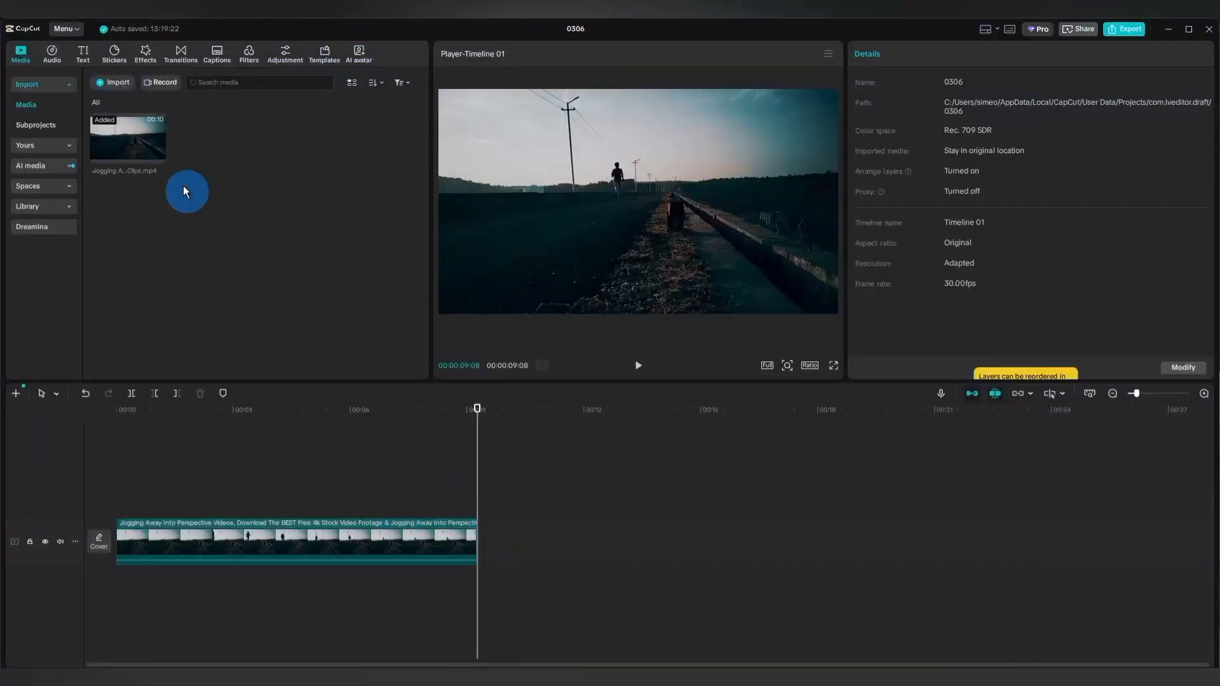
In CapCut, import 20260306_134017.png from the 7. CapCut 3D Perspective Text Reveal folder into the project media.
{"action": "left_click", "coordinate": [121, 84]}
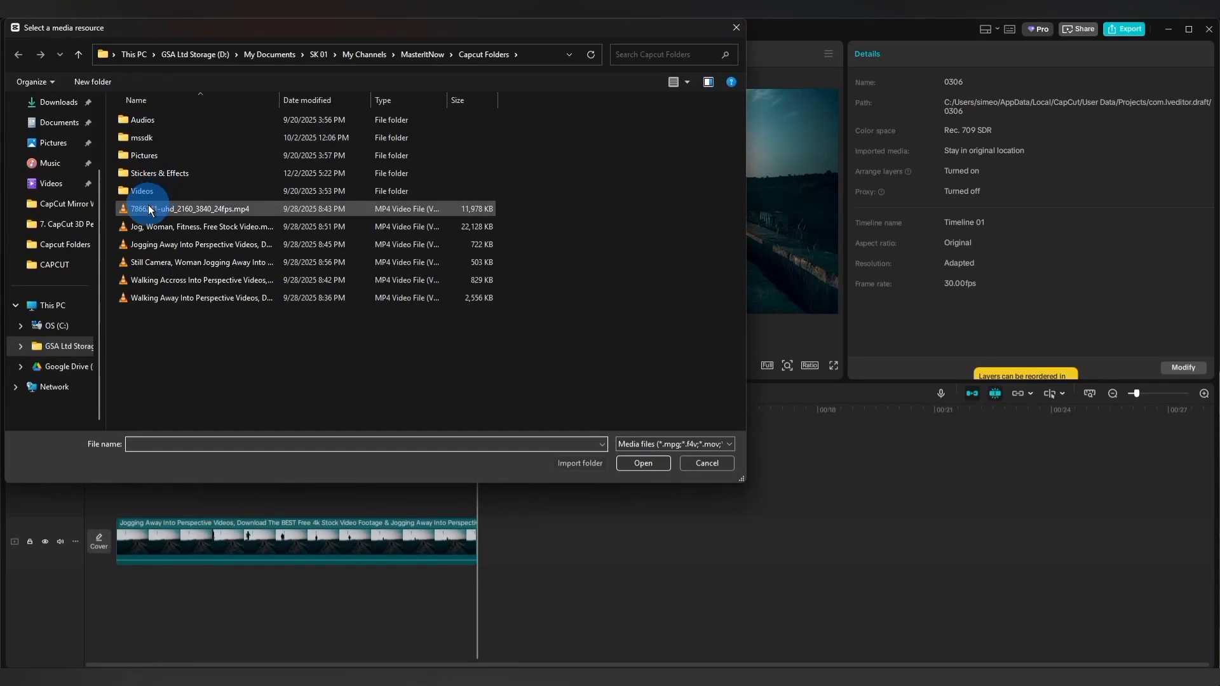
{"action": "left_click", "coordinate": [160, 339]}
{"action": "left_click", "coordinate": [63, 224]}
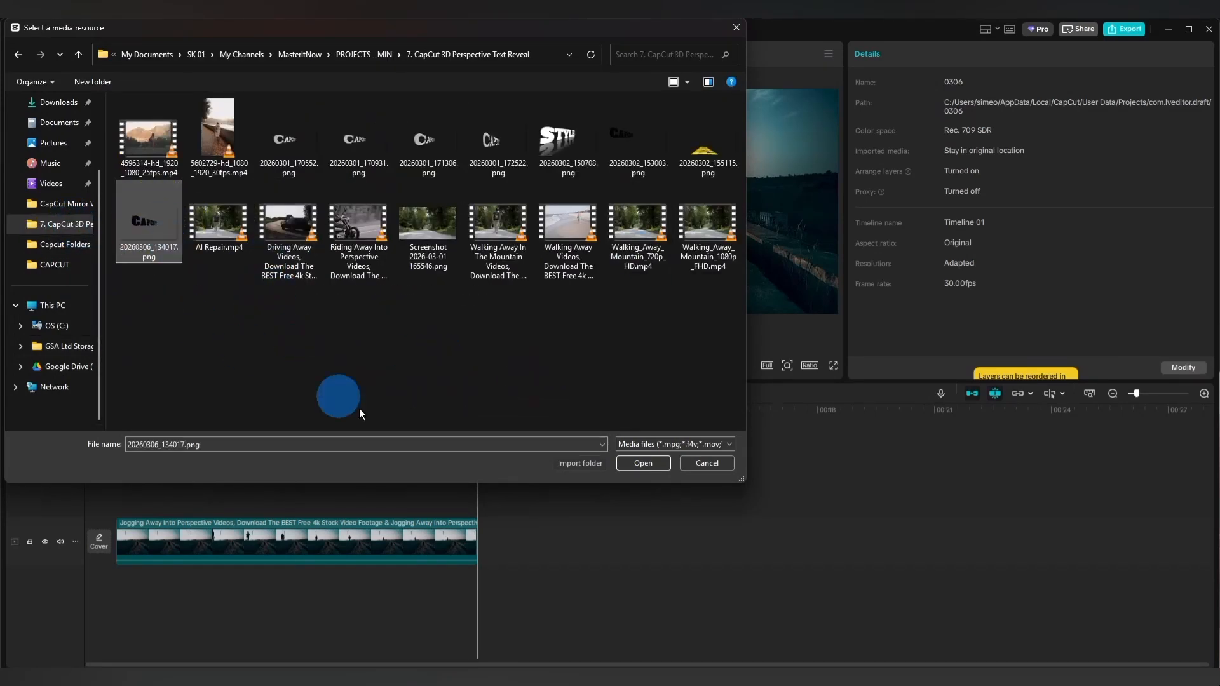
{"action": "left_click", "coordinate": [649, 465]}
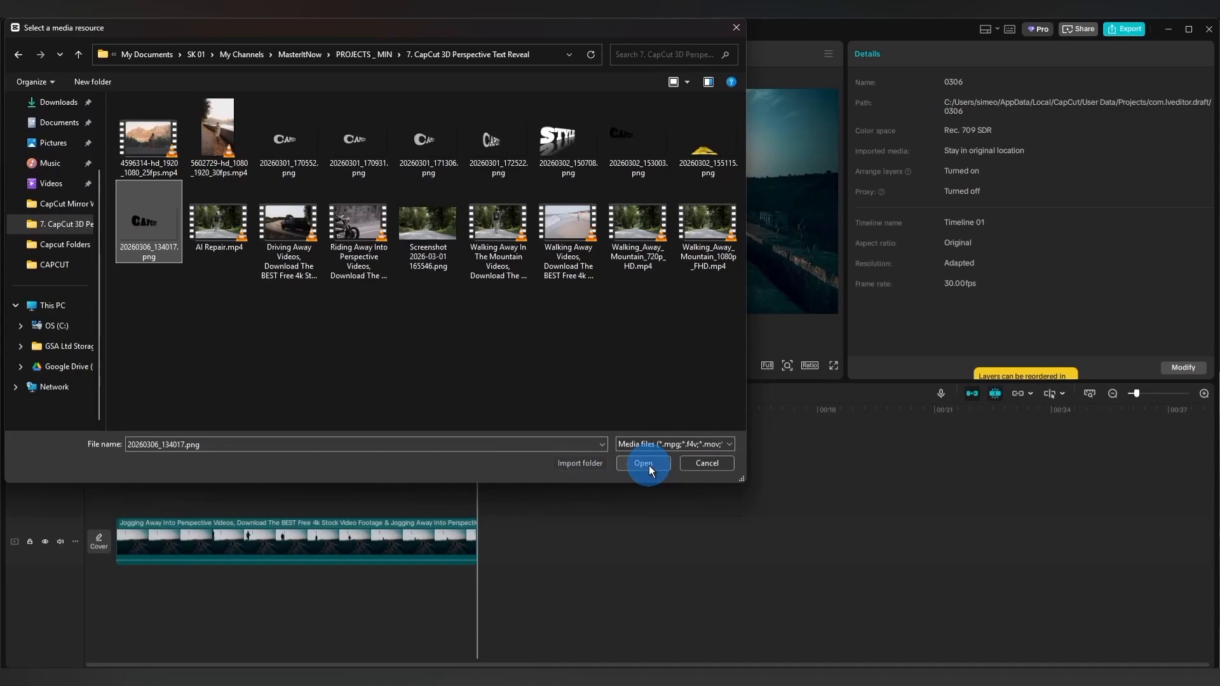
{"action": "left_click", "coordinate": [341, 352]}
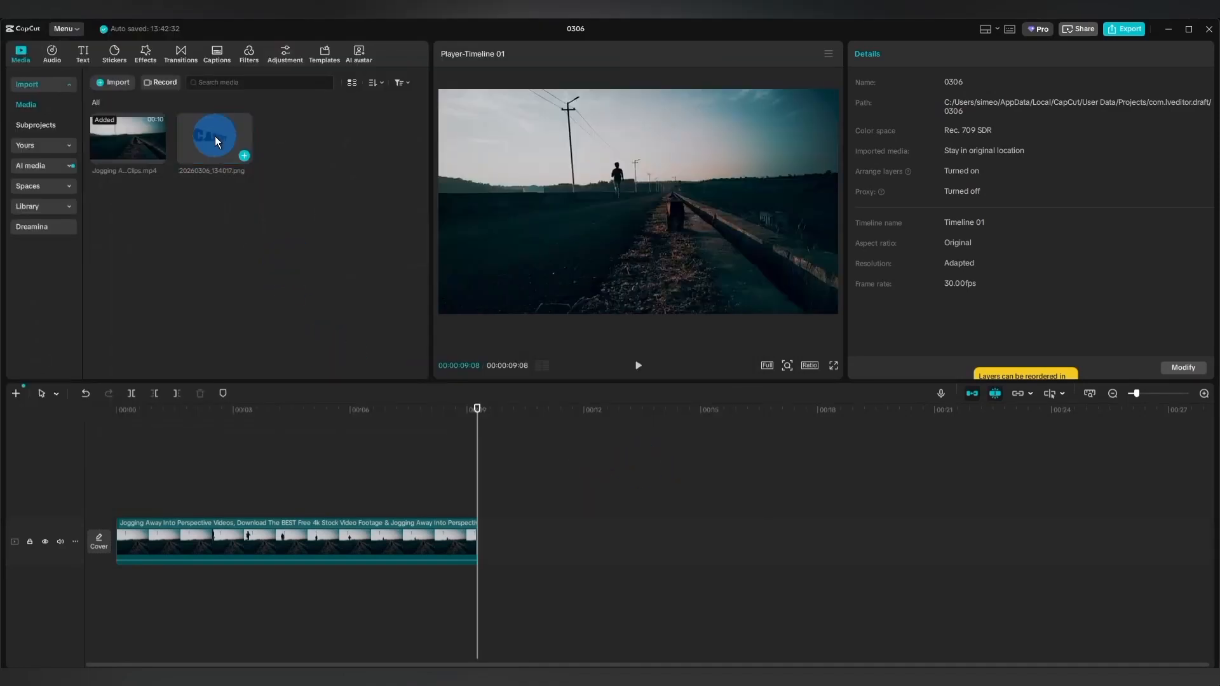
Place the title PNG on a track above the jogging clip from the start and extend it to the clip's end.
{"action": "left_click_drag", "start_coordinate": [215, 136], "coordinate": [123, 466]}
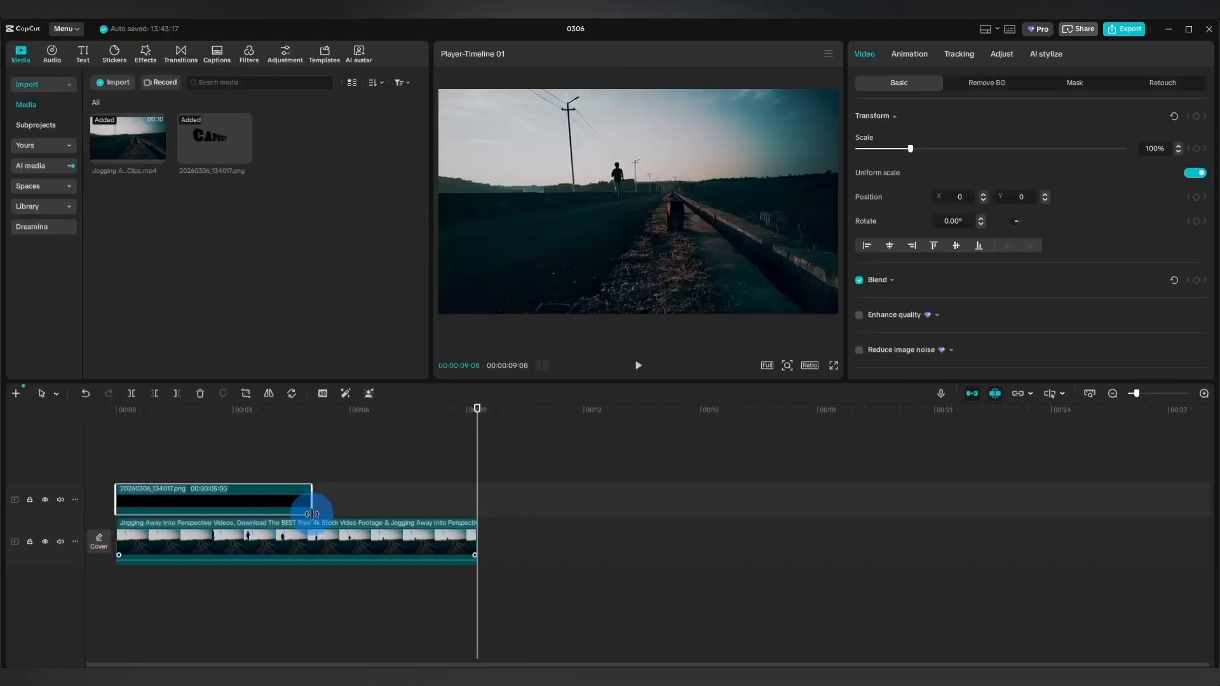
{"action": "left_click_drag", "start_coordinate": [311, 503], "coordinate": [476, 499]}
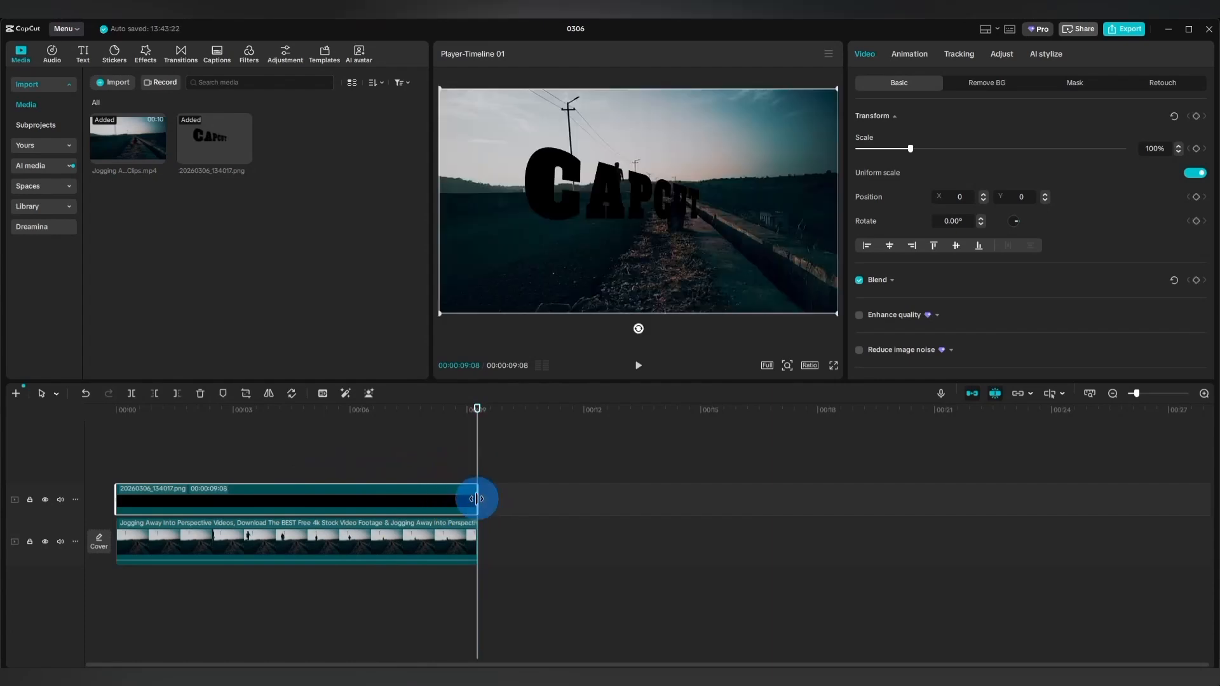
Position the CAPCUT title on the horizon at the runner's left, preview along the timeline, and return the playhead to the start.
{"action": "left_click_drag", "start_coordinate": [622, 192], "coordinate": [533, 165]}
{"action": "left_click", "coordinate": [223, 469]}
{"action": "left_click_drag", "start_coordinate": [223, 468], "coordinate": [448, 472]}
{"action": "left_click", "coordinate": [102, 446]}
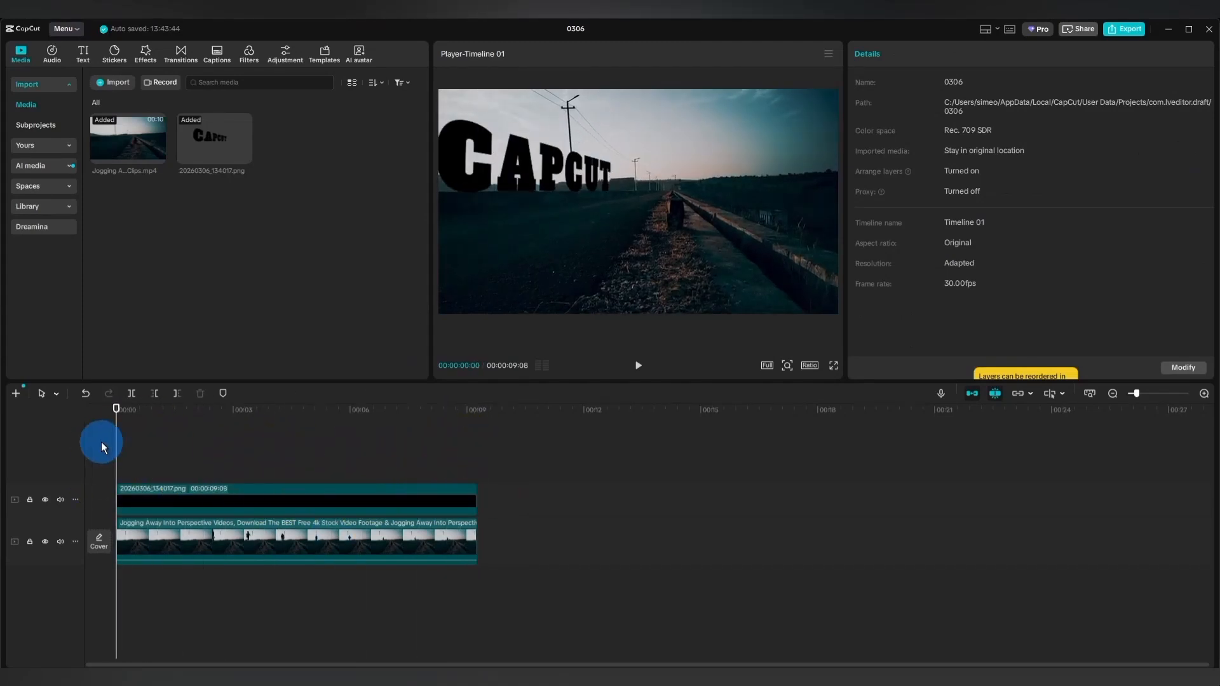
Duplicate the jogging clip onto a new track above the CAPCUT title, aligned with the original's start.
{"action": "left_click", "coordinate": [284, 540]}
{"action": "left_click_drag", "start_coordinate": [287, 540], "coordinate": [290, 458]}
{"action": "left_click", "coordinate": [450, 614]}
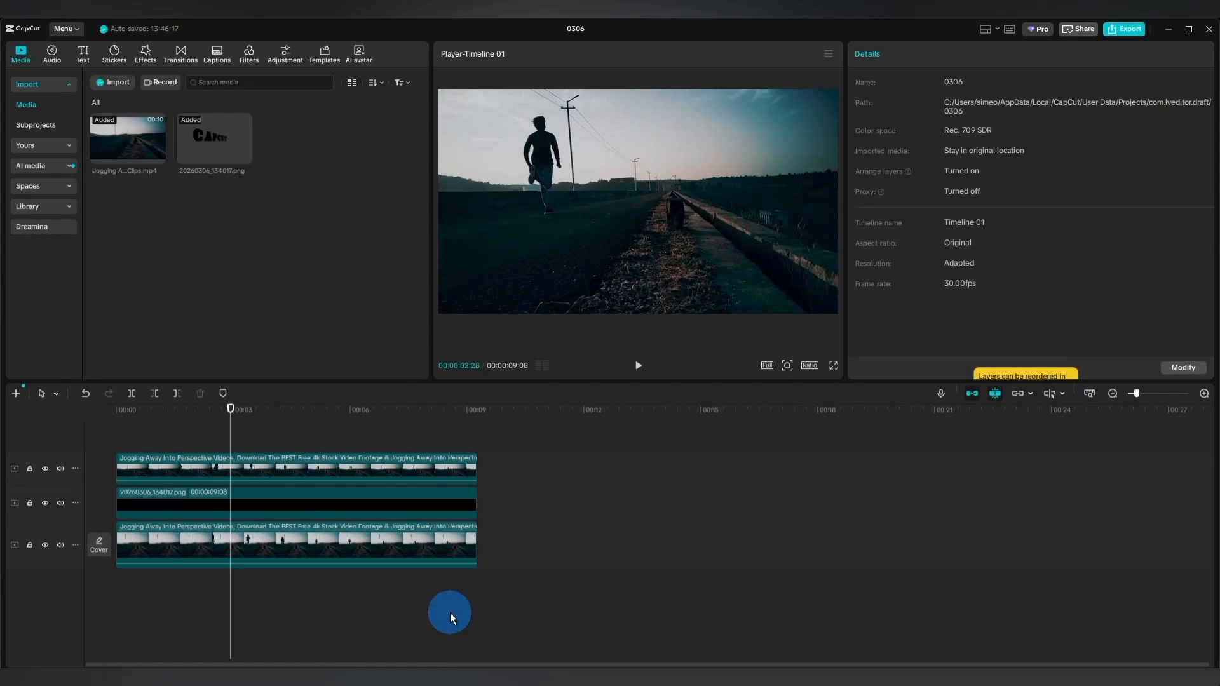
Apply automatic background removal to the top jogging clip and play back the text reveal.
{"action": "left_click", "coordinate": [372, 466]}
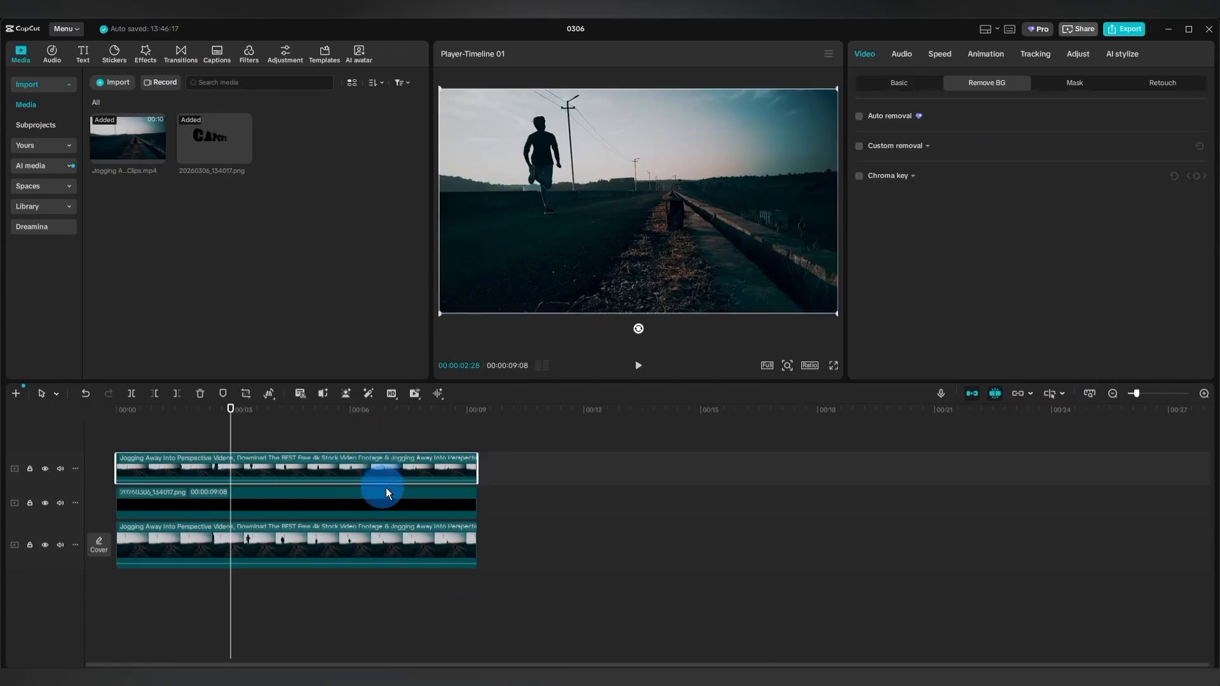
{"action": "left_click", "coordinate": [858, 117]}
{"action": "left_click", "coordinate": [688, 432]}
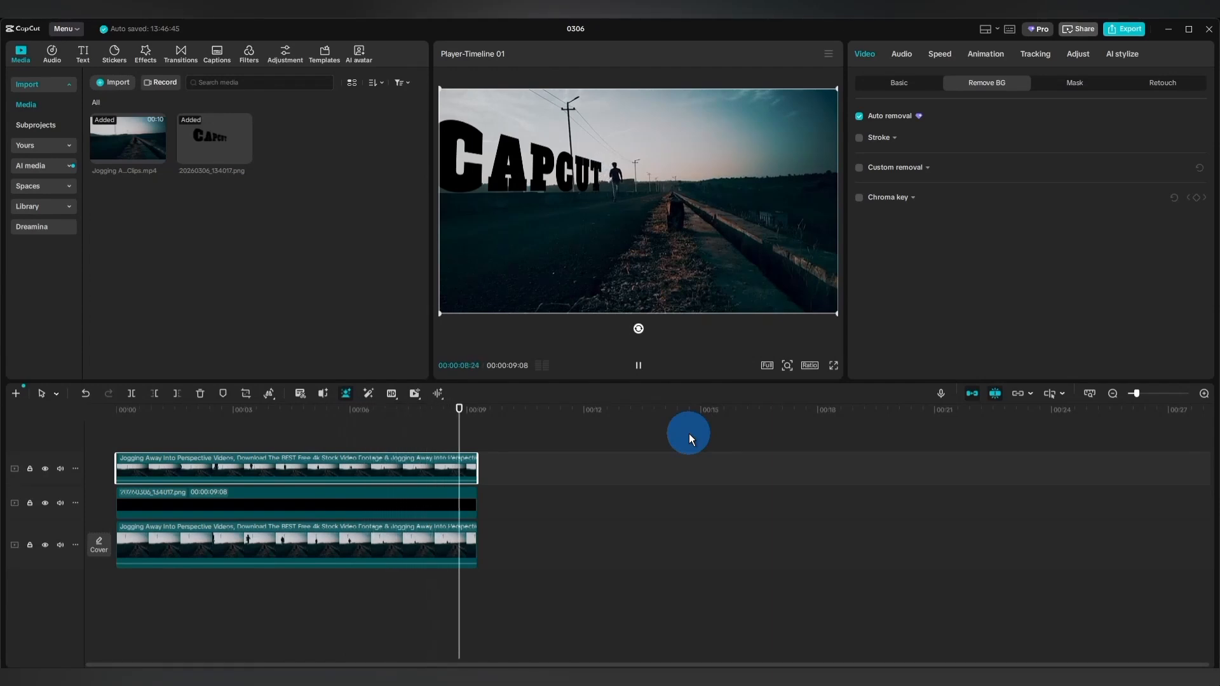
Add a Split mask to the CAPCUT title PNG and set the mask's rotation to -90°.
{"action": "left_click", "coordinate": [359, 504]}
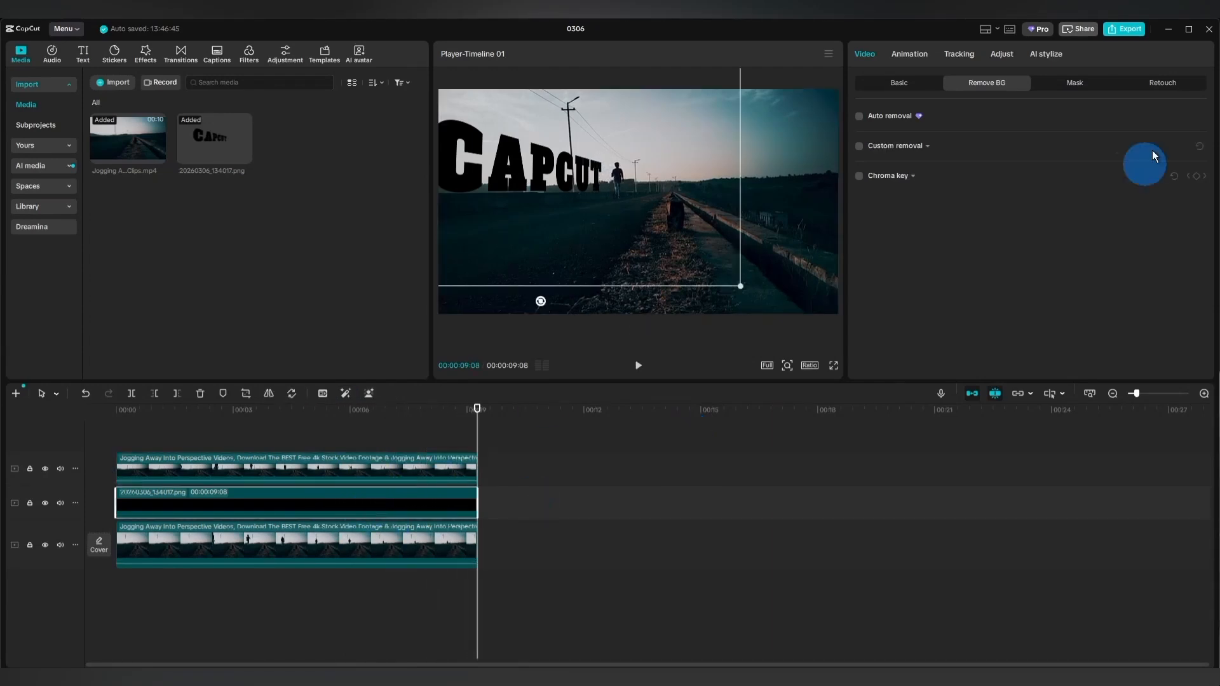
{"action": "left_click", "coordinate": [1077, 83]}
{"action": "left_click", "coordinate": [896, 137]}
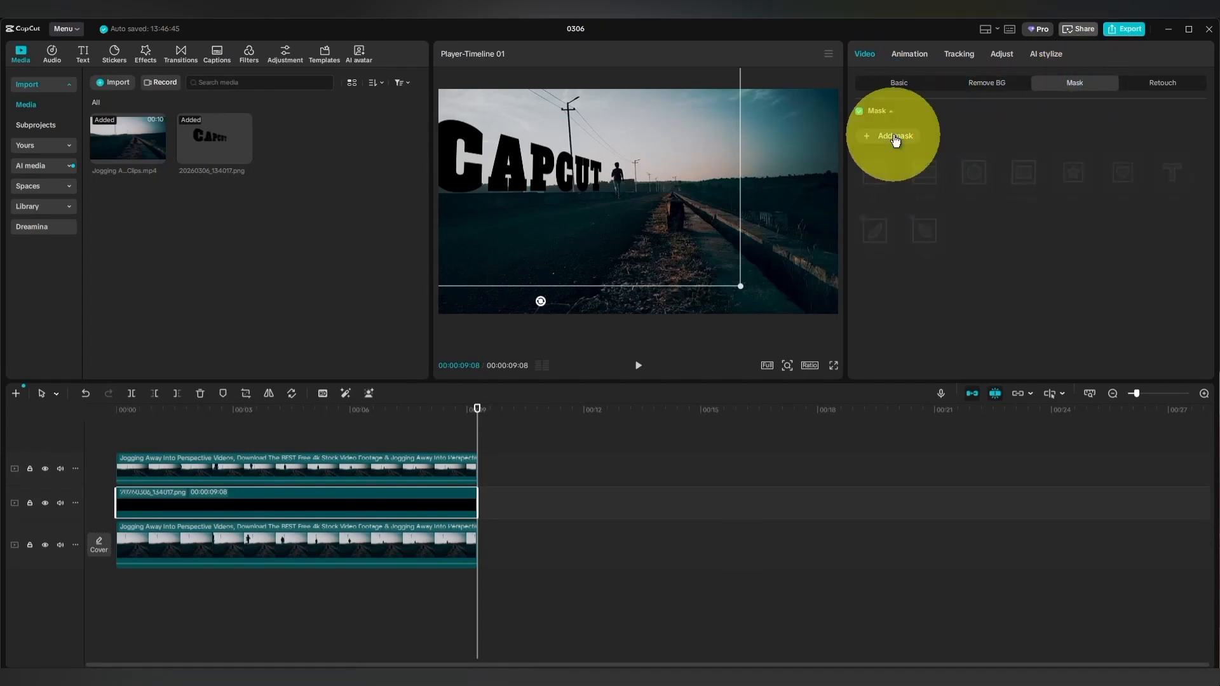
{"action": "left_click", "coordinate": [880, 177]}
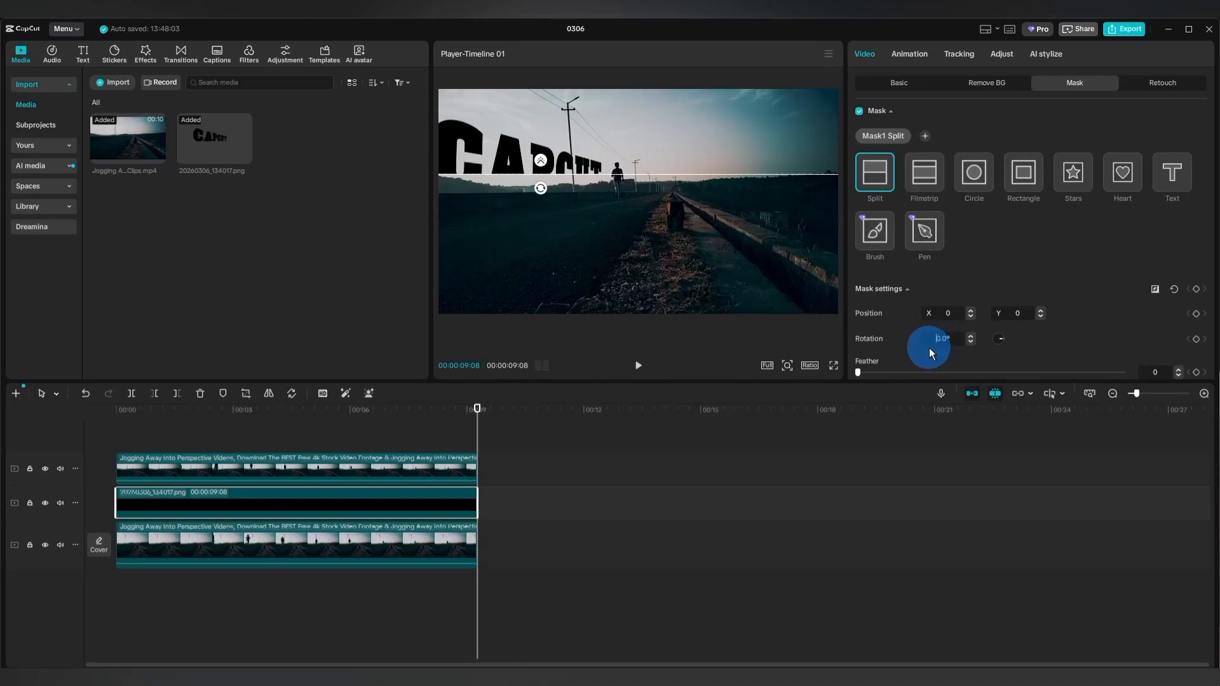
{"action": "key", "text": "Return"}
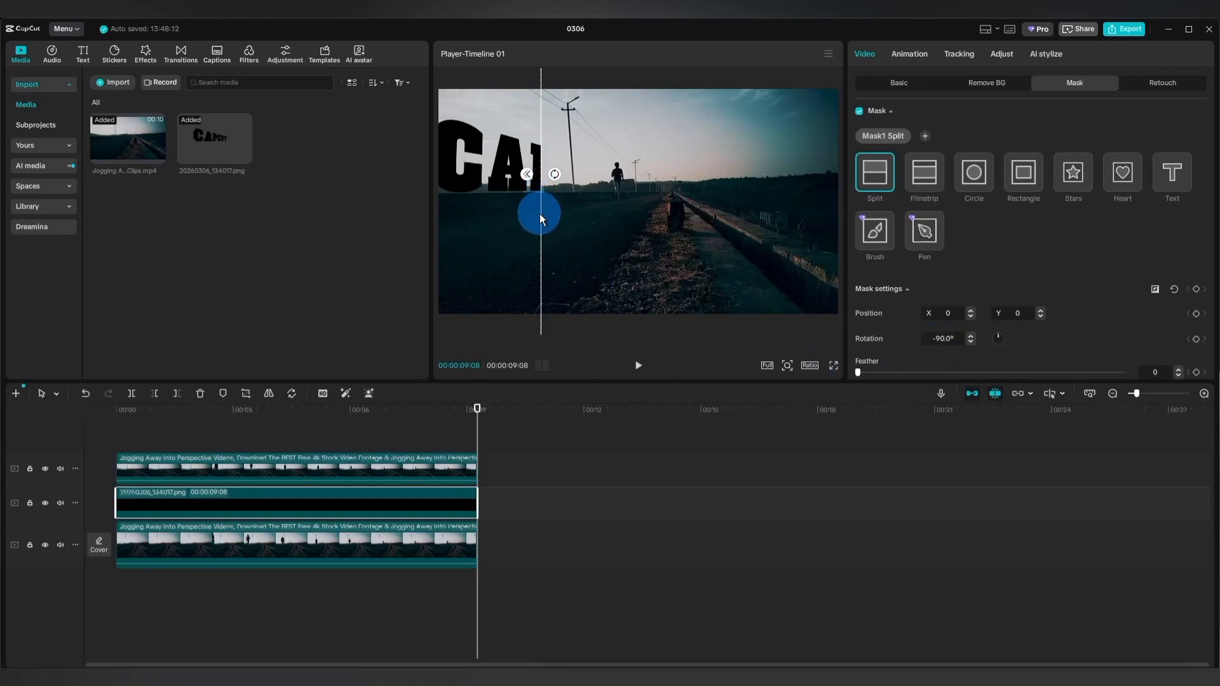
Shift the split line over the title's letter P and set the mask's feather to 30.
{"action": "left_click_drag", "start_coordinate": [539, 213], "coordinate": [555, 235]}
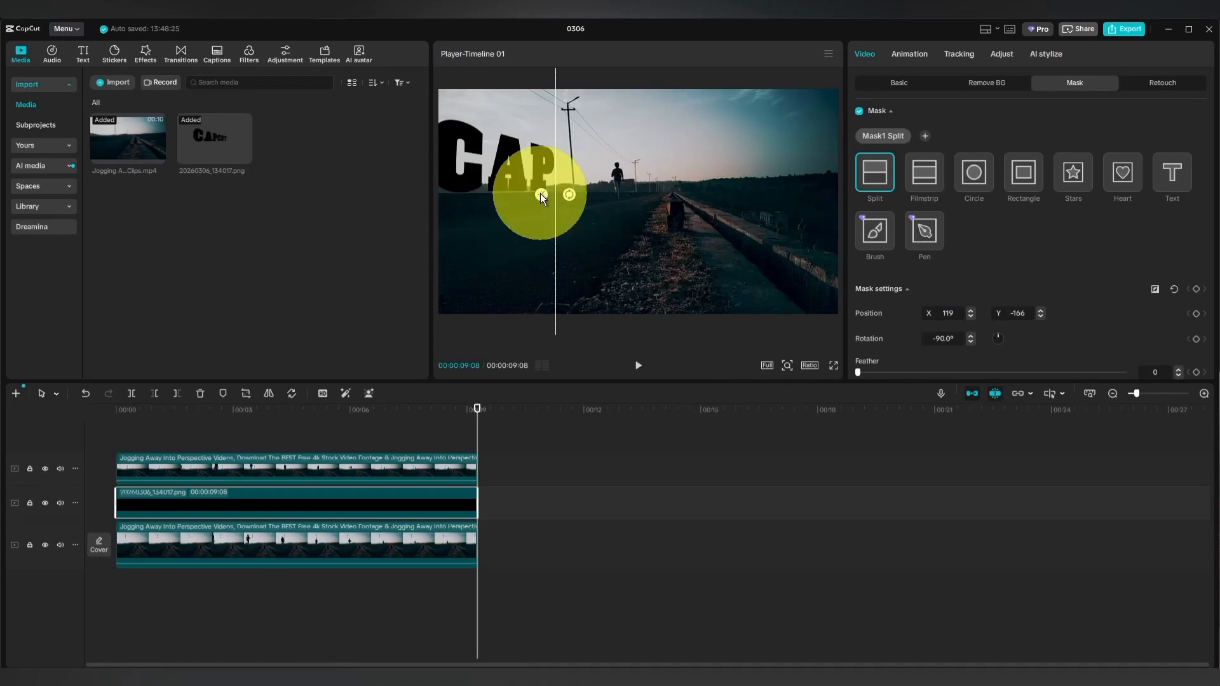
{"action": "left_click_drag", "start_coordinate": [540, 193], "coordinate": [527, 193]}
{"action": "scroll", "coordinate": [1021, 366], "scroll_direction": "down", "scroll_amount": 1}
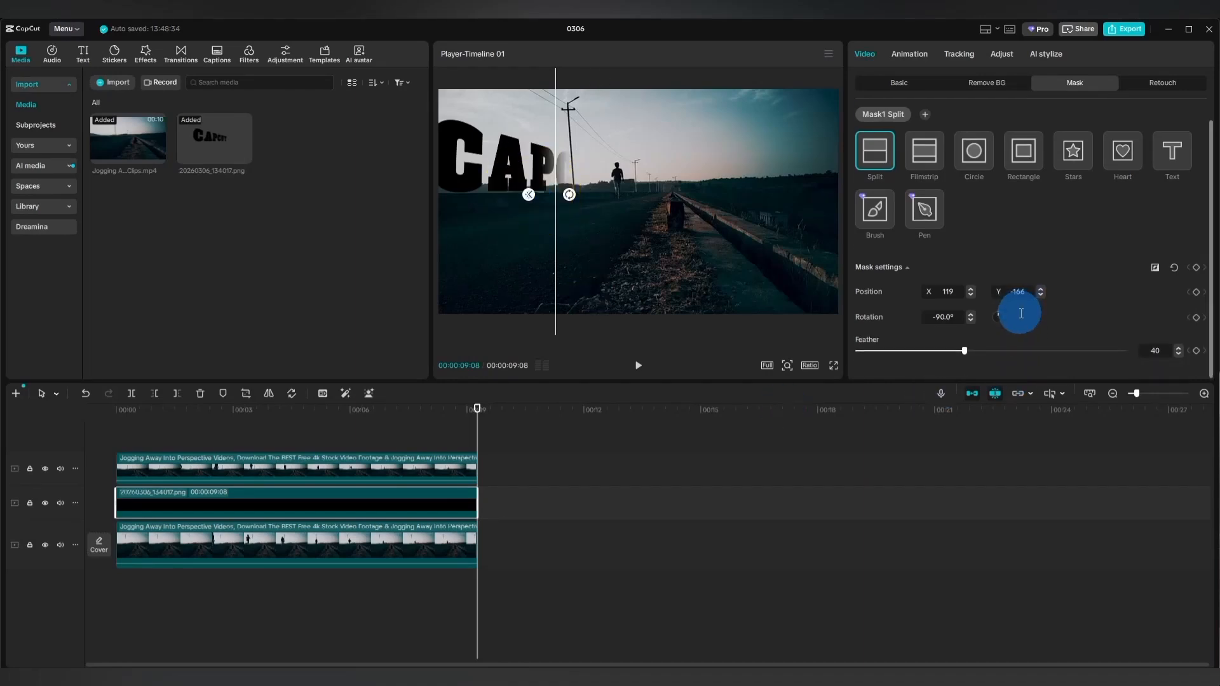
{"action": "left_click", "coordinate": [1156, 349]}
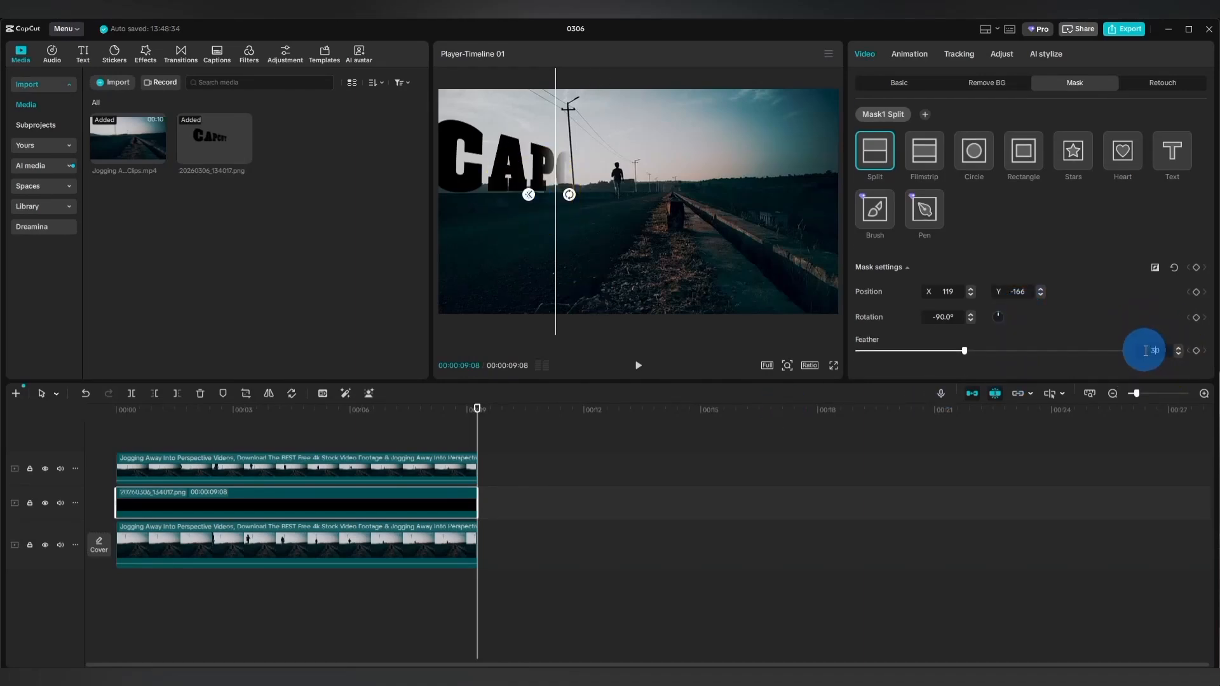
Move the split mask to X -1006, Y -394 to hide the title, and keyframe its position at the clip's start.
{"action": "left_click_drag", "start_coordinate": [556, 234], "coordinate": [417, 262]}
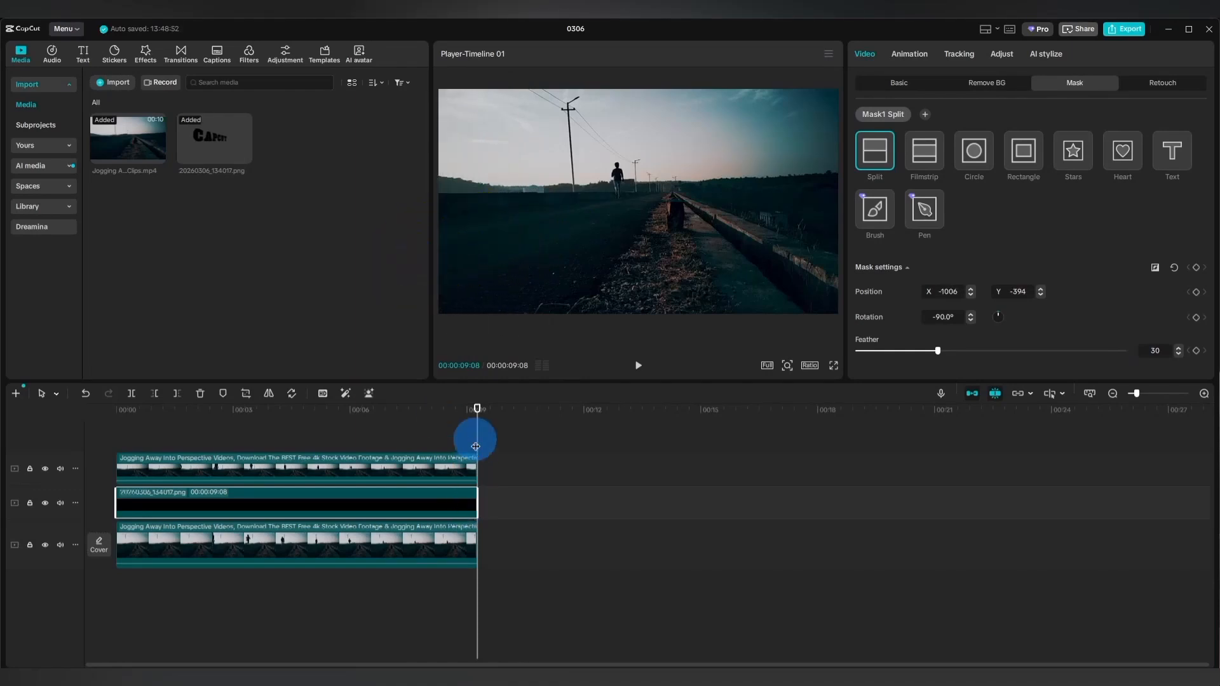
{"action": "left_click_drag", "start_coordinate": [476, 413], "coordinate": [114, 442]}
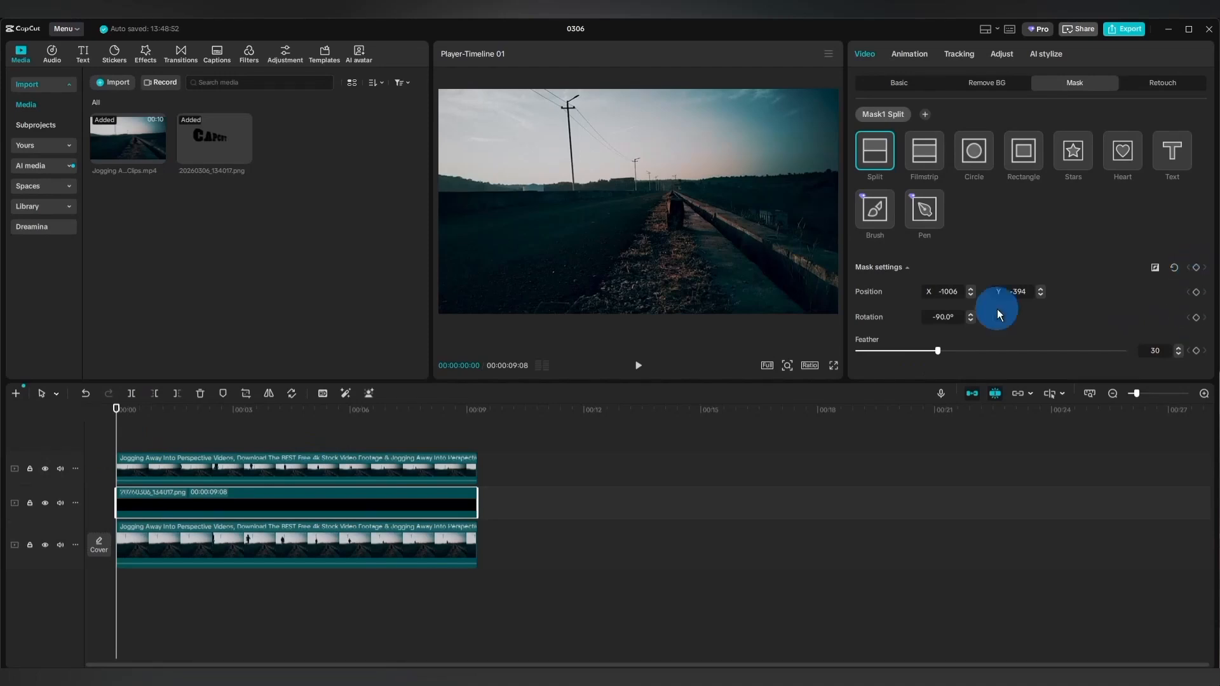
{"action": "left_click", "coordinate": [1196, 292]}
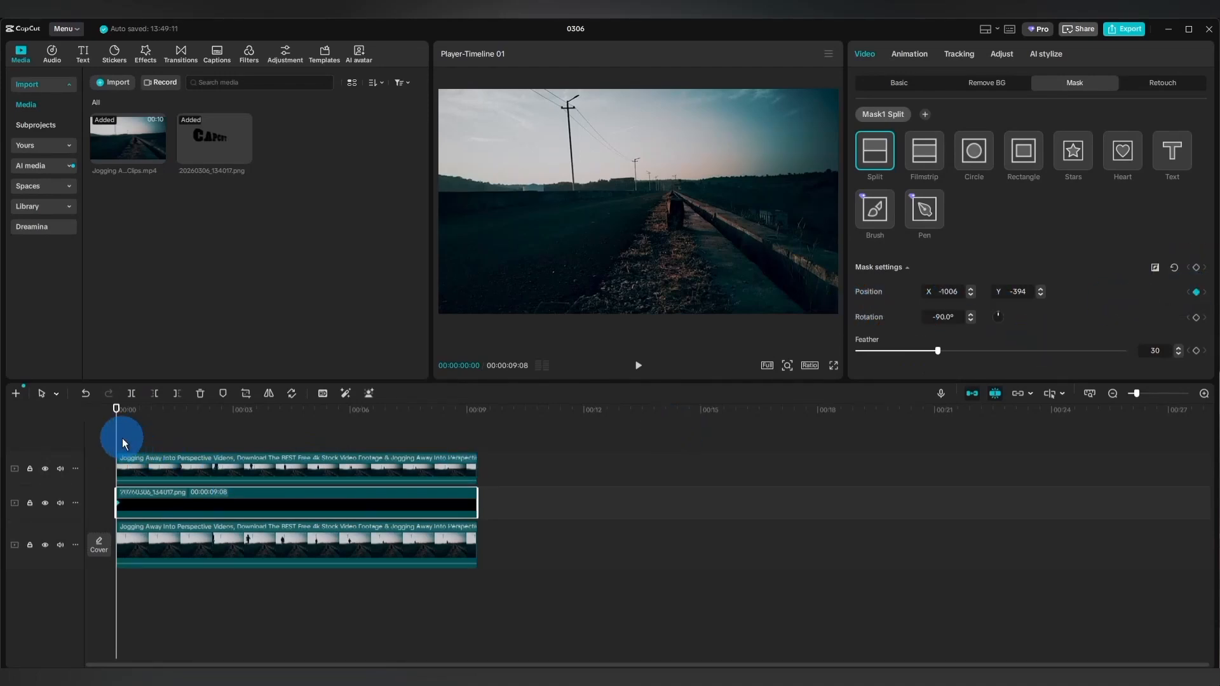
Keyframe the mask position behind the runner at 00:00:02:03 with X -691 and at 00:00:02:28 with X about -312.
{"action": "left_click_drag", "start_coordinate": [124, 443], "coordinate": [199, 457]}
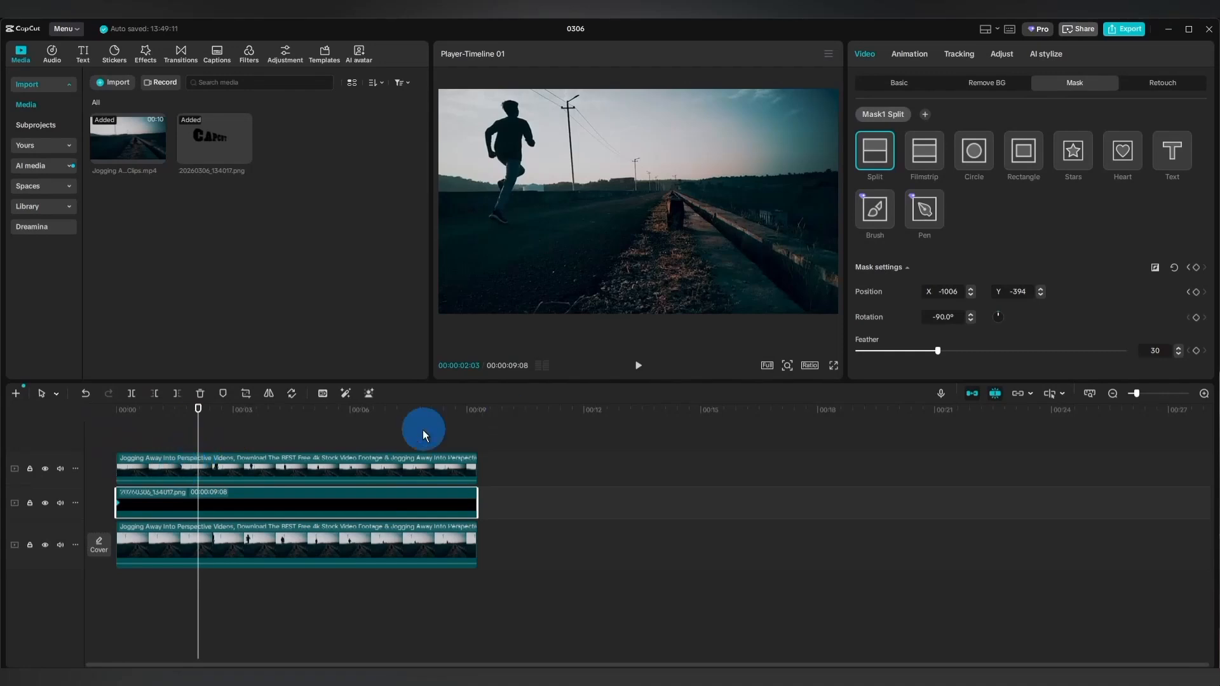
{"action": "left_click_drag", "start_coordinate": [970, 293], "coordinate": [971, 288]}
{"action": "left_click_drag", "start_coordinate": [200, 439], "coordinate": [230, 427]}
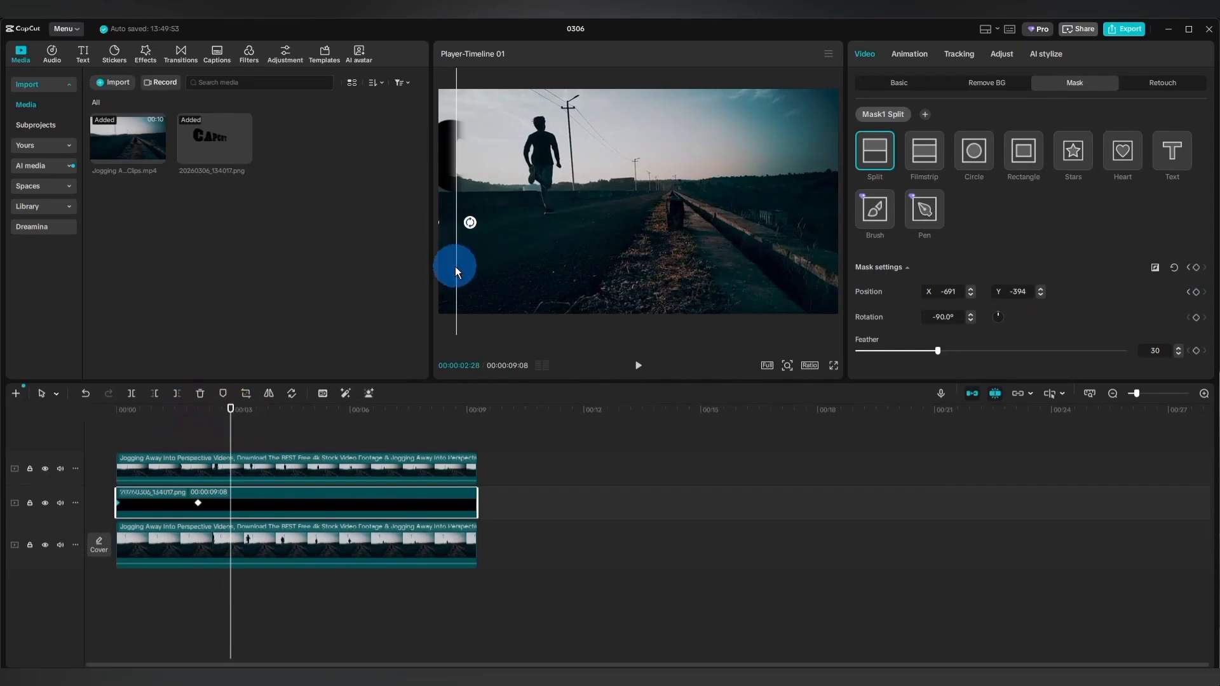
{"action": "left_click_drag", "start_coordinate": [455, 265], "coordinate": [498, 286]}
{"action": "left_click", "coordinate": [503, 282]}
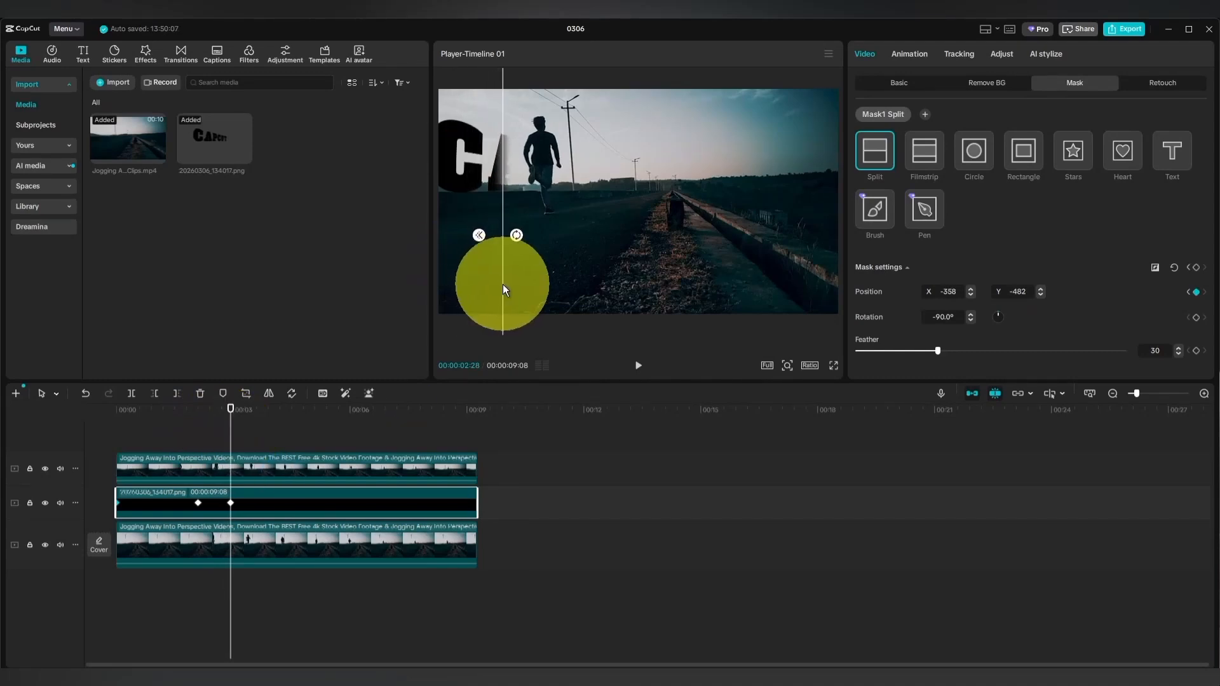
Add three mask position keyframes from 00:00:03:29 to 00:00:06:18 following the runner, ending at X 300, Y -690.
{"action": "left_click_drag", "start_coordinate": [231, 436], "coordinate": [271, 444]}
{"action": "left_click", "coordinate": [515, 264]}
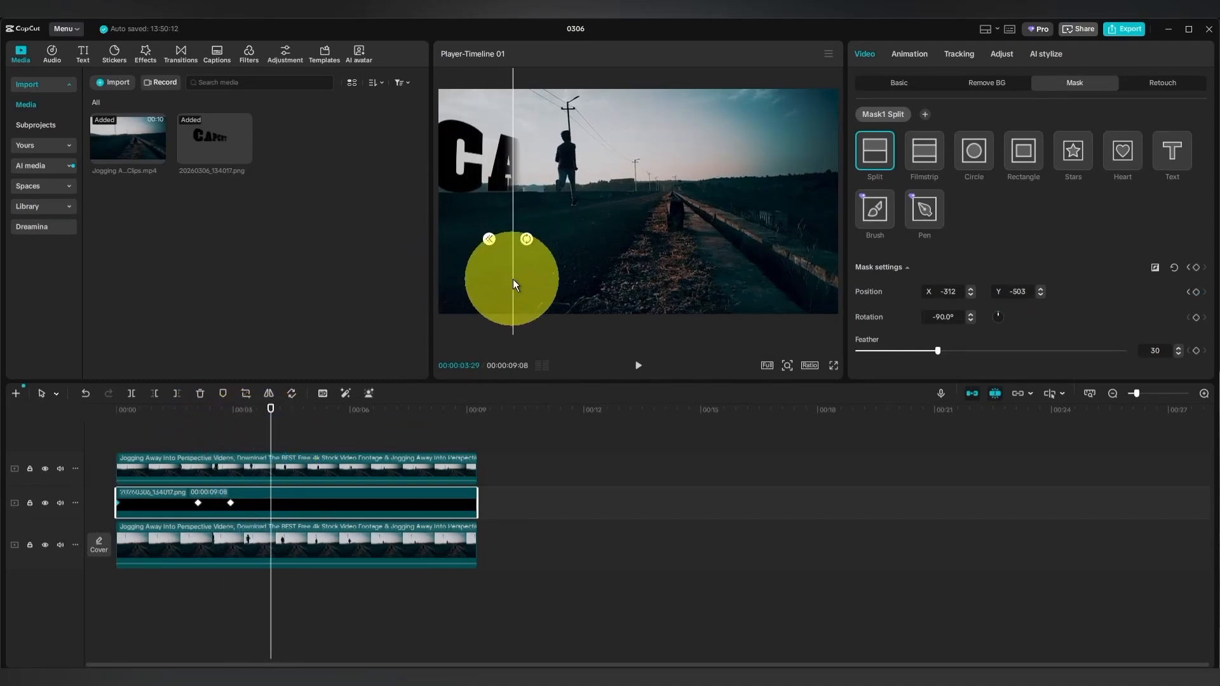
{"action": "left_click_drag", "start_coordinate": [513, 279], "coordinate": [535, 284]}
{"action": "left_click_drag", "start_coordinate": [272, 421], "coordinate": [319, 417]}
{"action": "left_click_drag", "start_coordinate": [537, 284], "coordinate": [559, 284]}
{"action": "left_click_drag", "start_coordinate": [320, 433], "coordinate": [374, 428]}
{"action": "left_click_drag", "start_coordinate": [559, 280], "coordinate": [578, 290]}
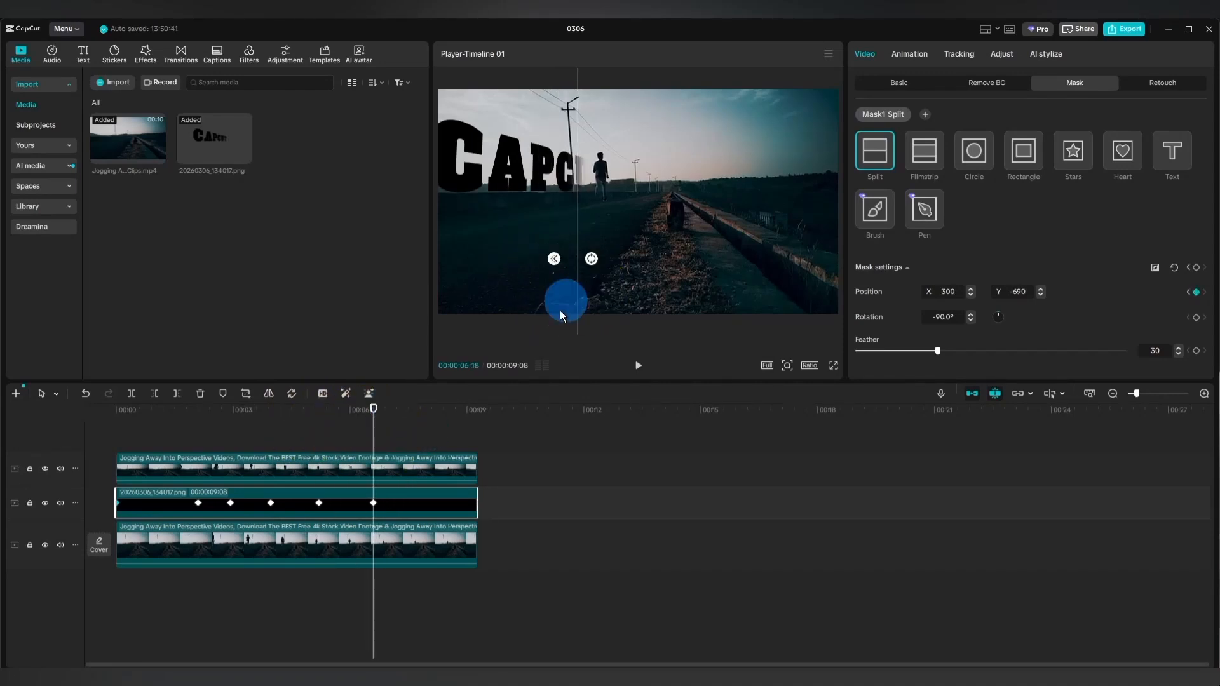
Keyframe the mask onward to X 549, Y -799 at 00:00:09:08, revealing the full title, and play back from the start.
{"action": "left_click_drag", "start_coordinate": [374, 438], "coordinate": [426, 440]}
{"action": "left_click_drag", "start_coordinate": [578, 306], "coordinate": [589, 310]}
{"action": "left_click_drag", "start_coordinate": [427, 440], "coordinate": [478, 441]}
{"action": "left_click_drag", "start_coordinate": [590, 307], "coordinate": [608, 307]}
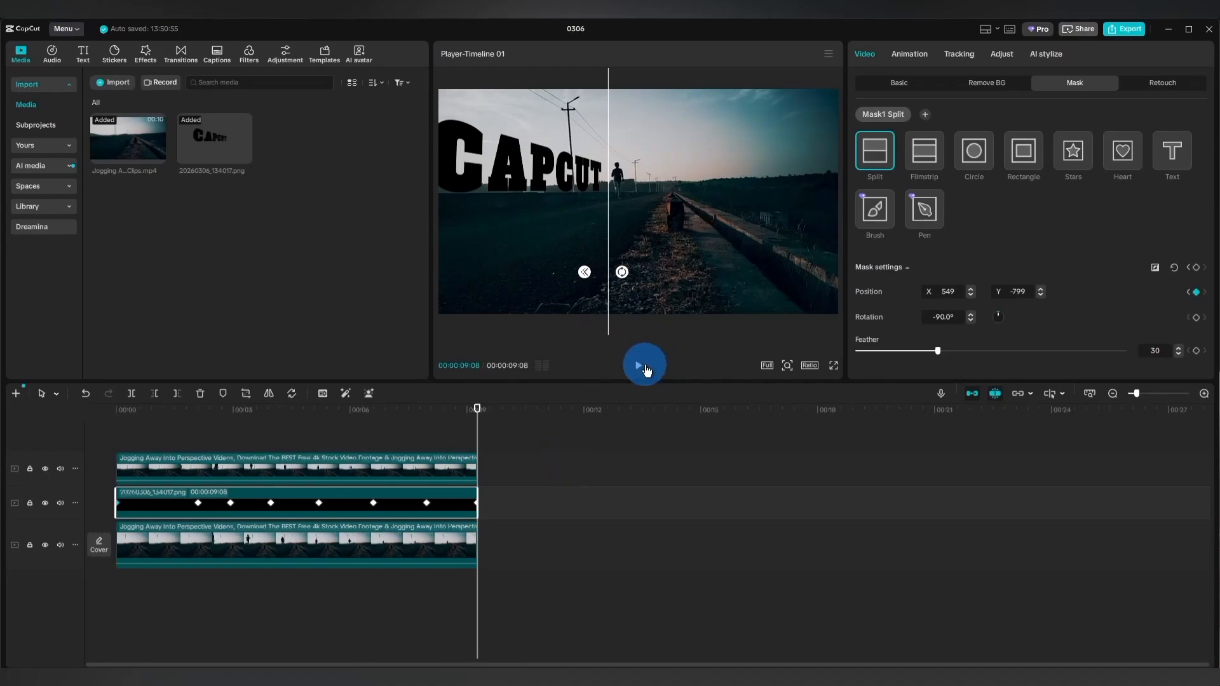
{"action": "left_click", "coordinate": [122, 449]}
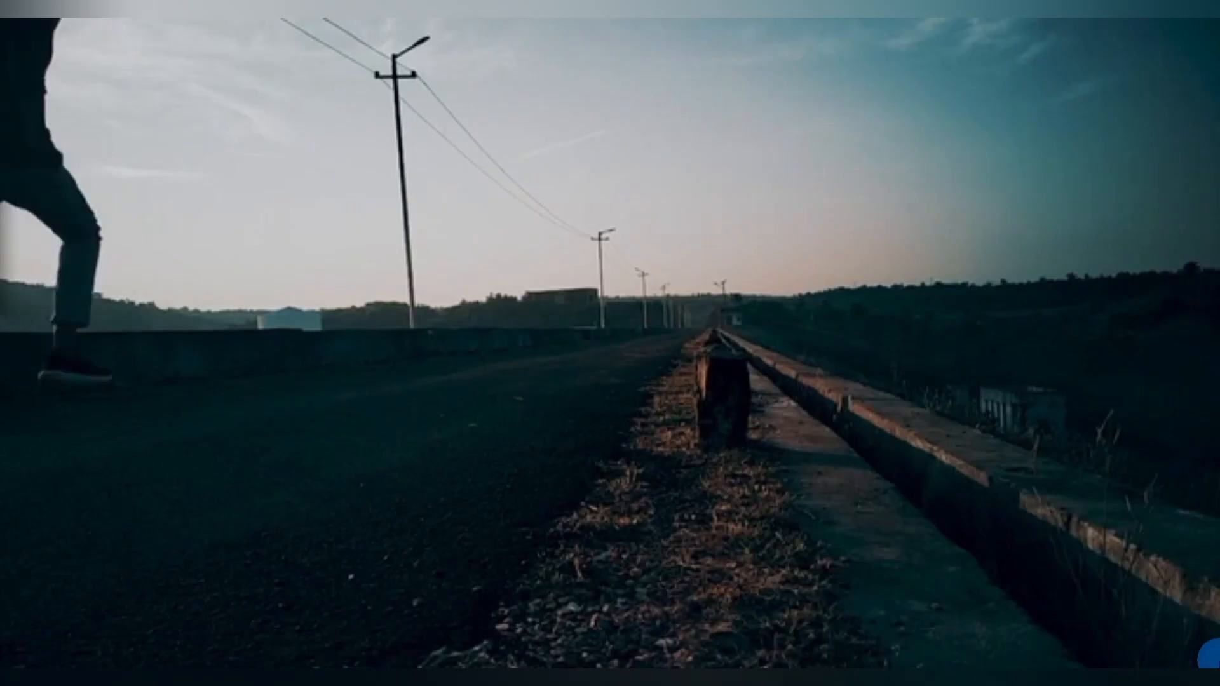